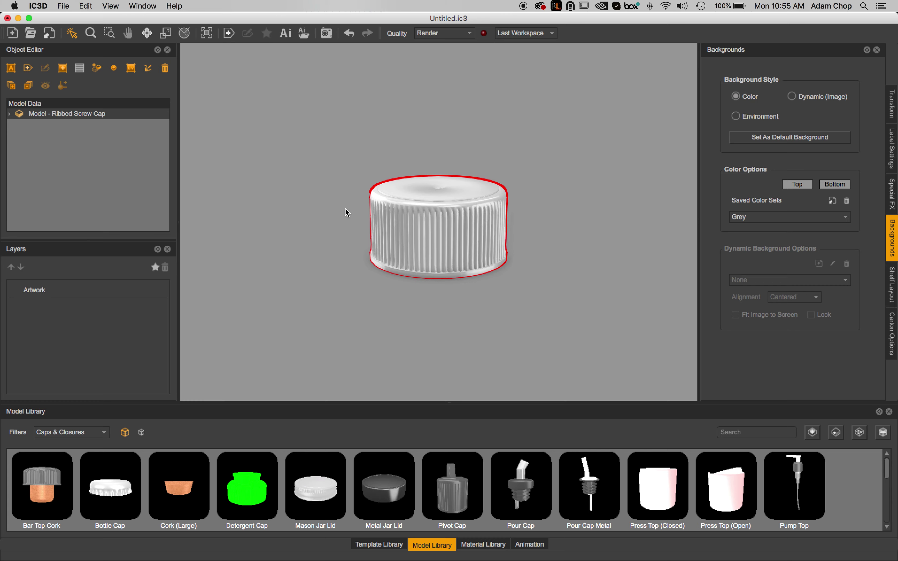
Preview the Cap.jpg reference photo from the Desktop folder in Finder and inspect the cap up close.
mouse_move(309, 558)
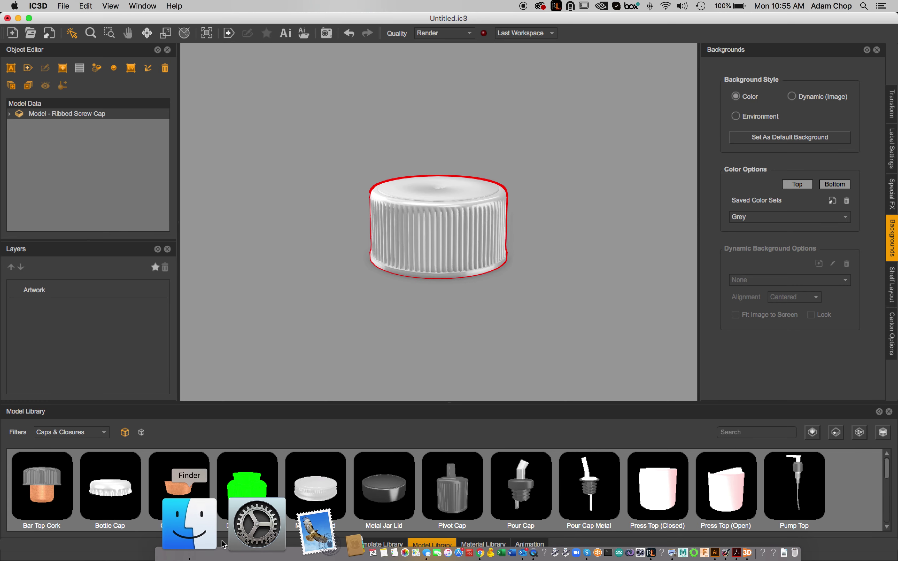
left_click(218, 545)
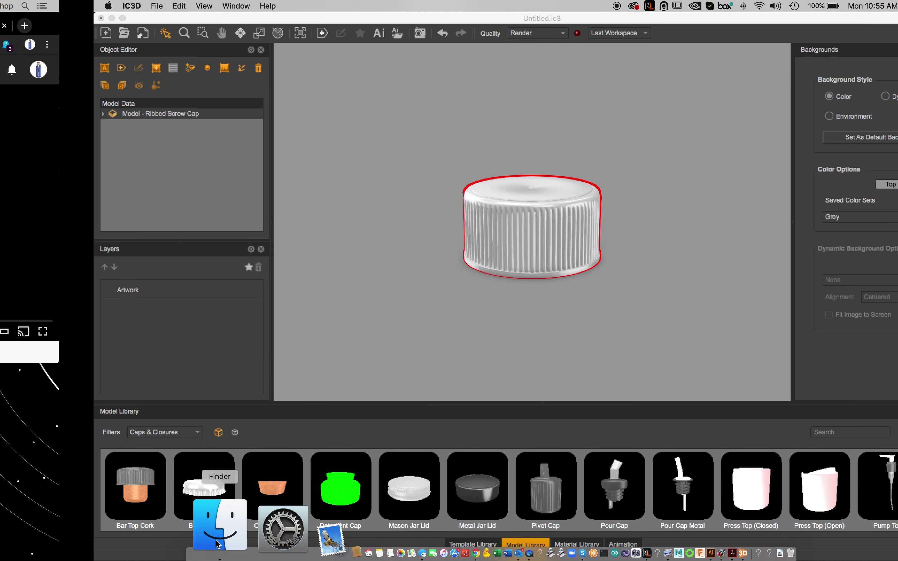
left_click_drag(323, 163, 275, 136)
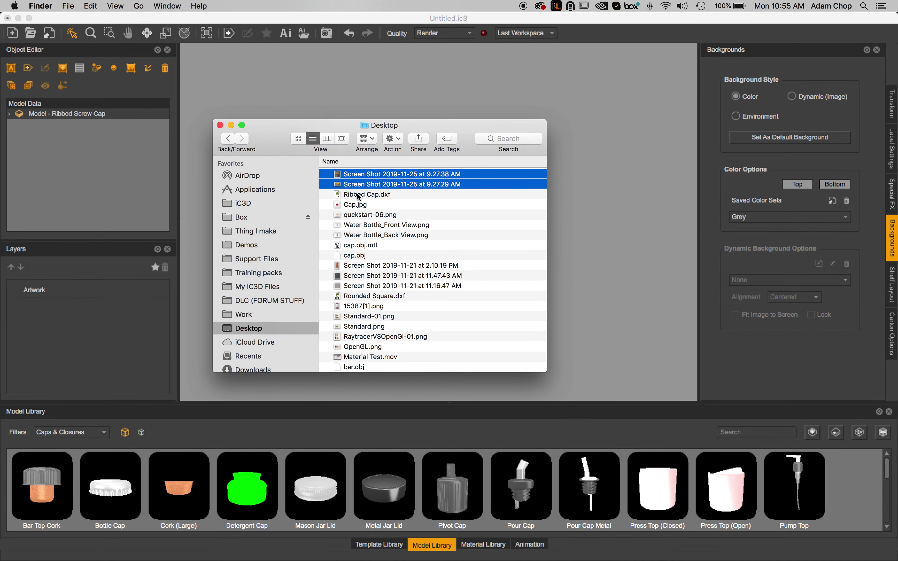
left_click(359, 196)
left_click(355, 204)
key("space")
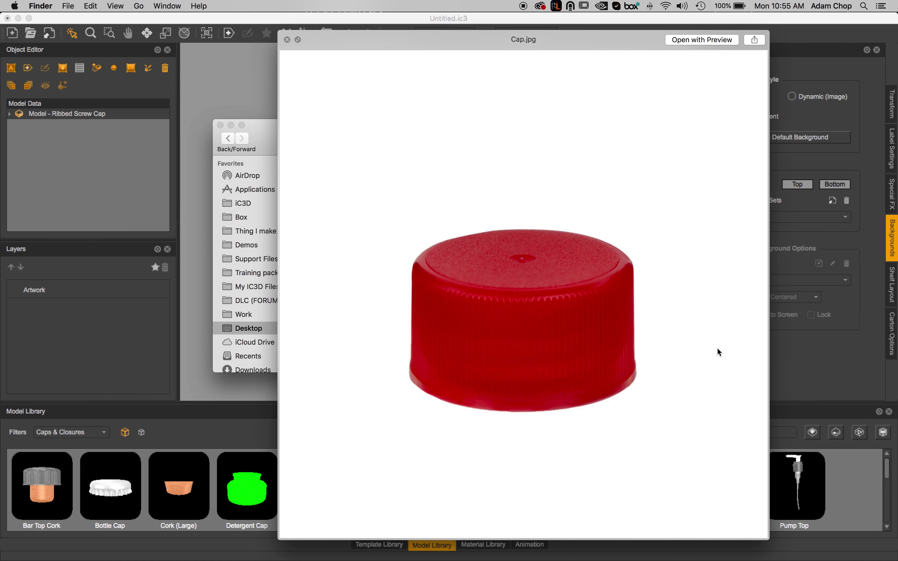
left_click_drag(572, 46, 506, 35)
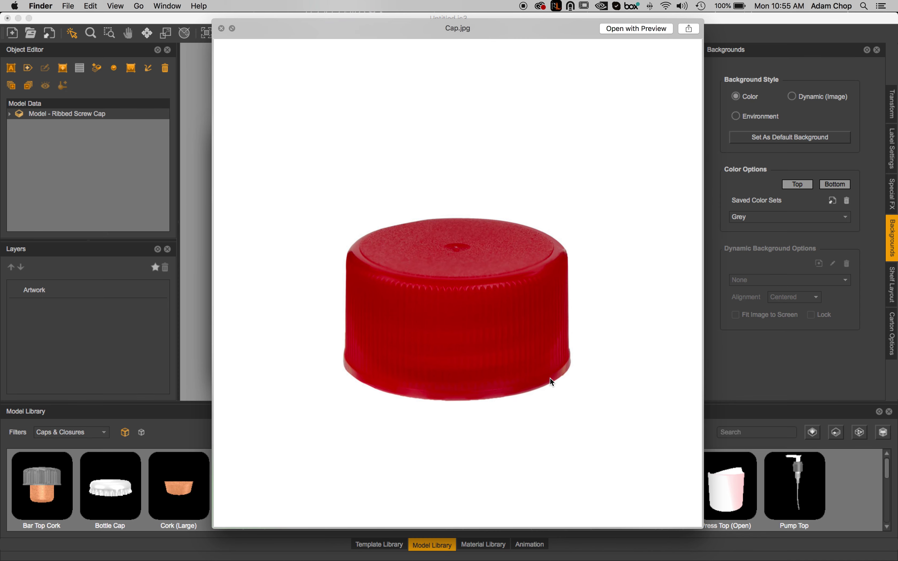
scroll(550, 375, "up", 5)
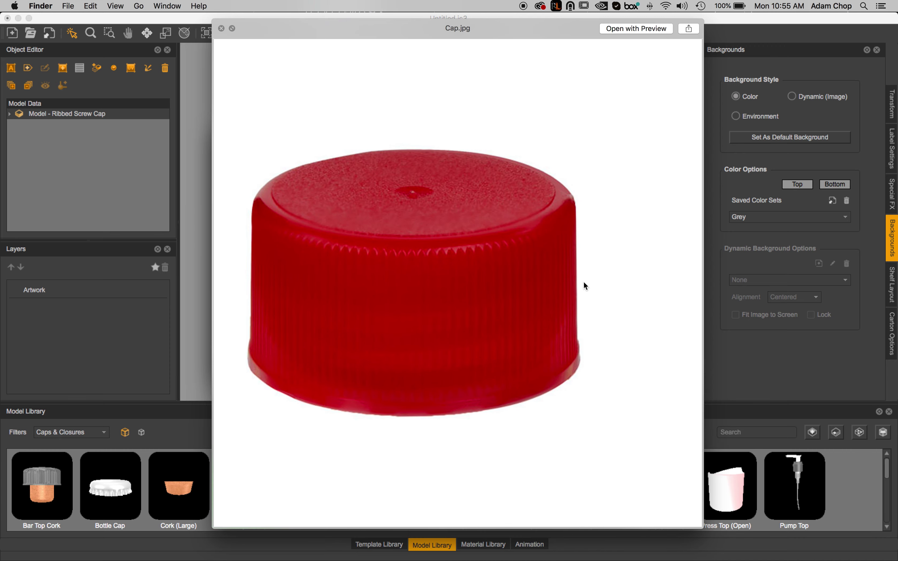
key("space")
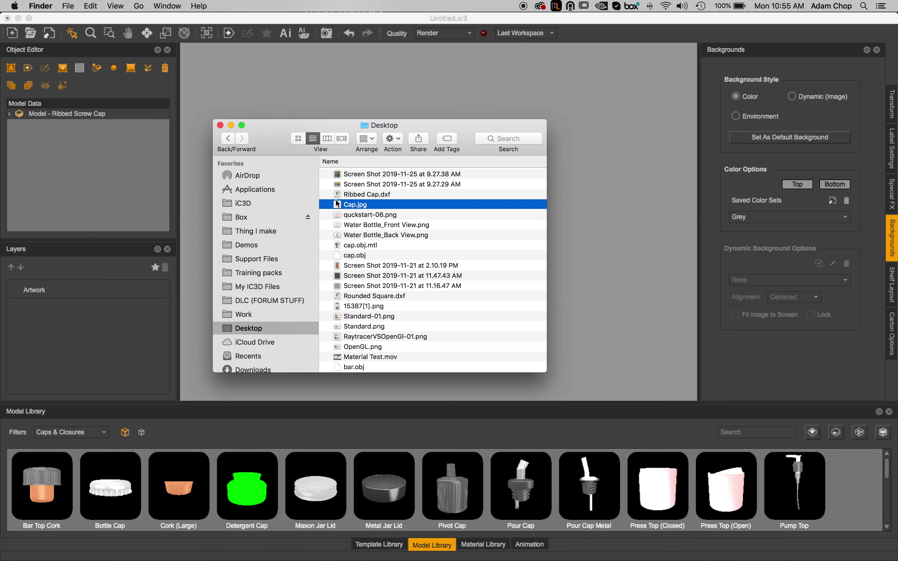
Return to IC3D and delete the Ribbed Screw Cap model from the scene.
left_click(359, 80)
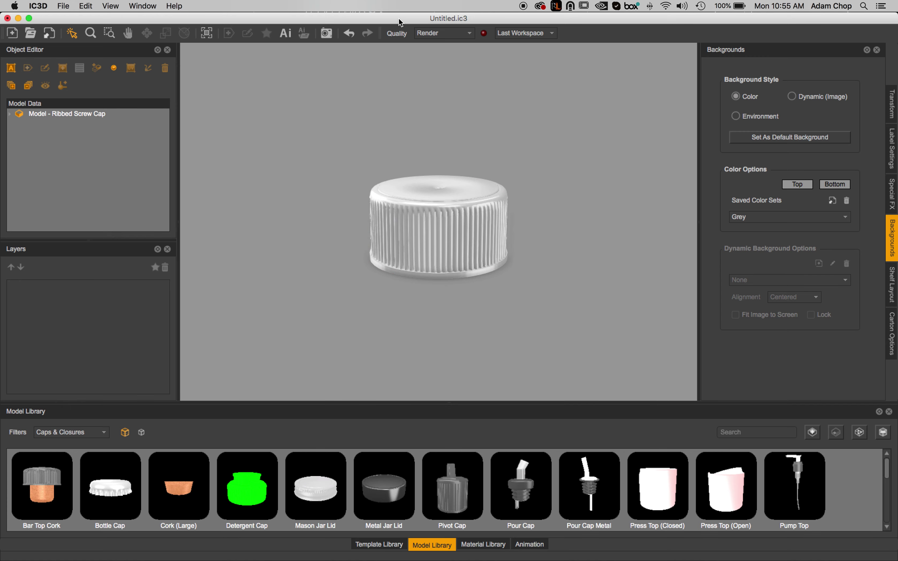
double_click(399, 17)
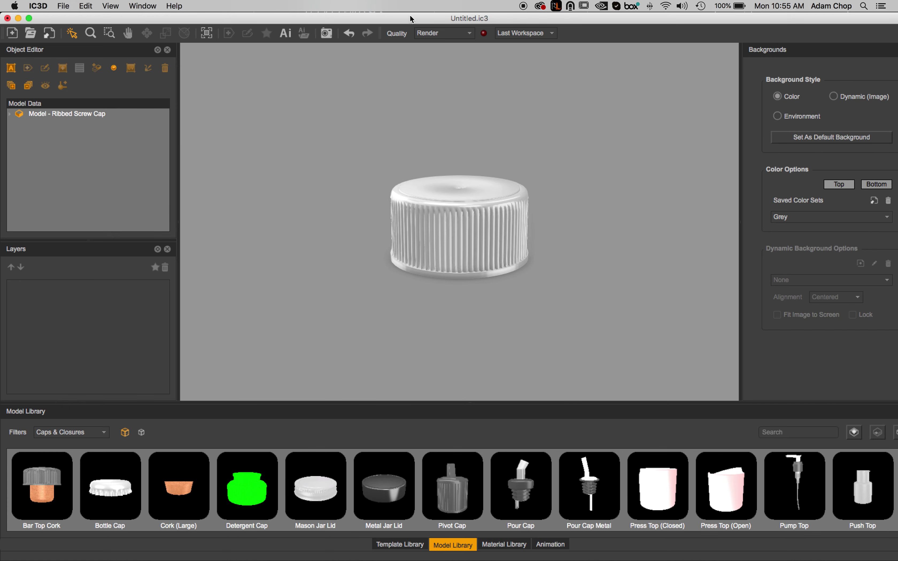
left_click(418, 224)
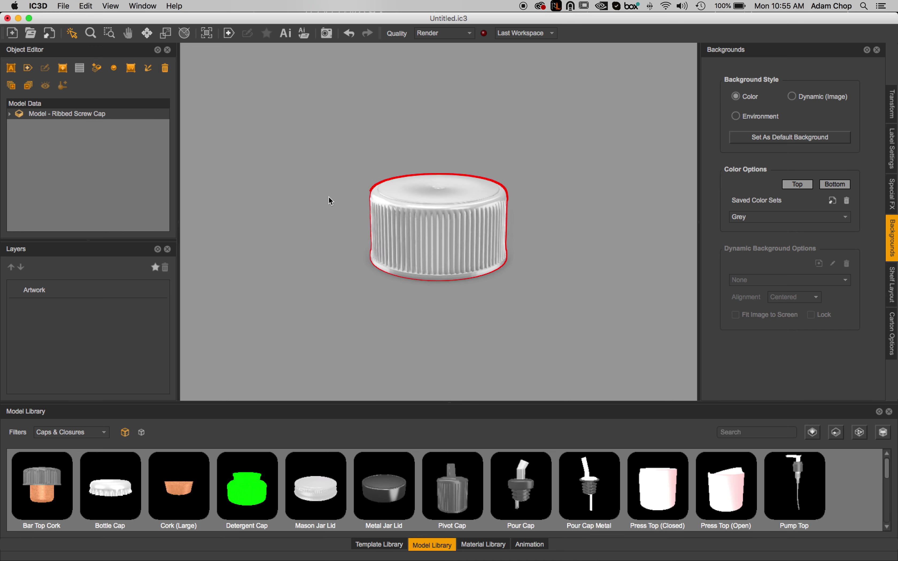
key("Delete")
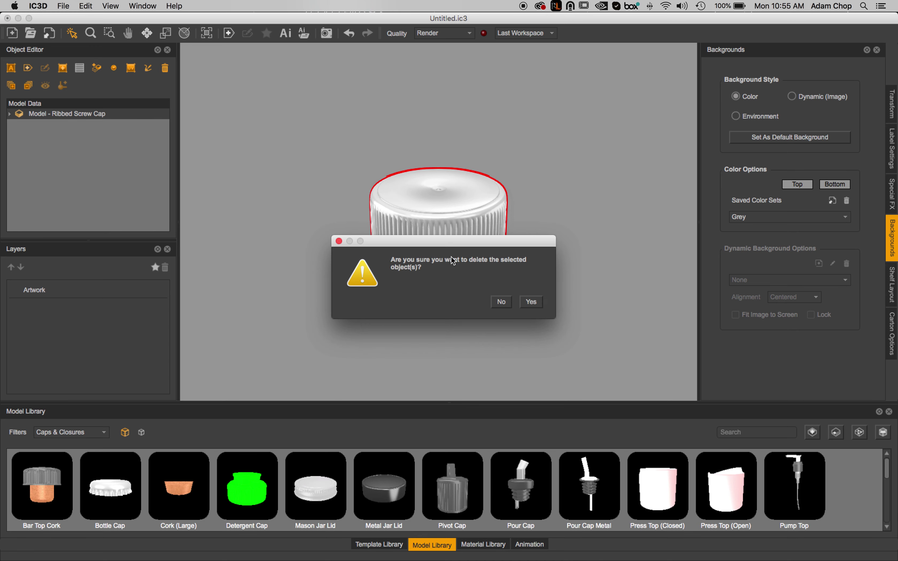
left_click(531, 303)
Open the Shape Modeller template and place the side profile's lower end point at about X -10 mm, Y 0.5 mm.
left_click(384, 544)
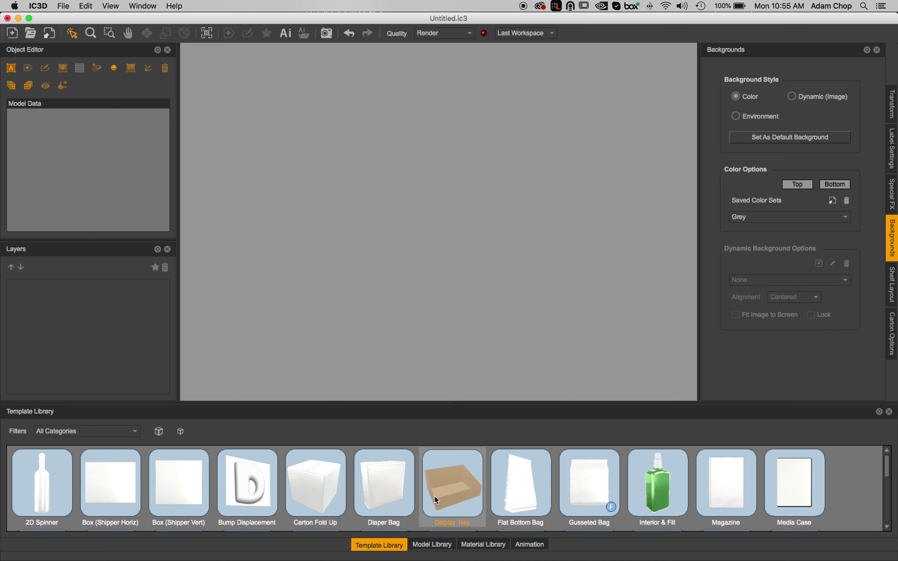
scroll(427, 480, "down", 3)
left_click(525, 489)
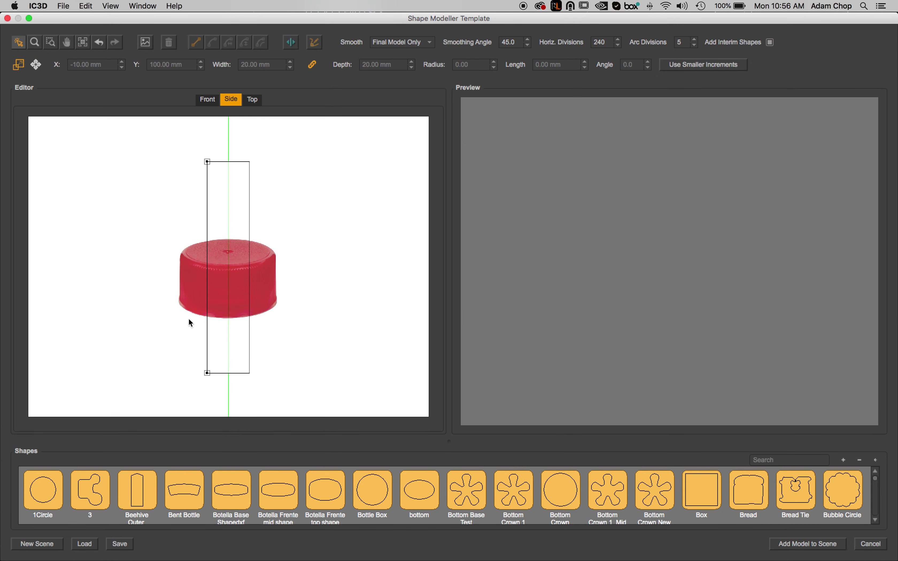
left_click(208, 373)
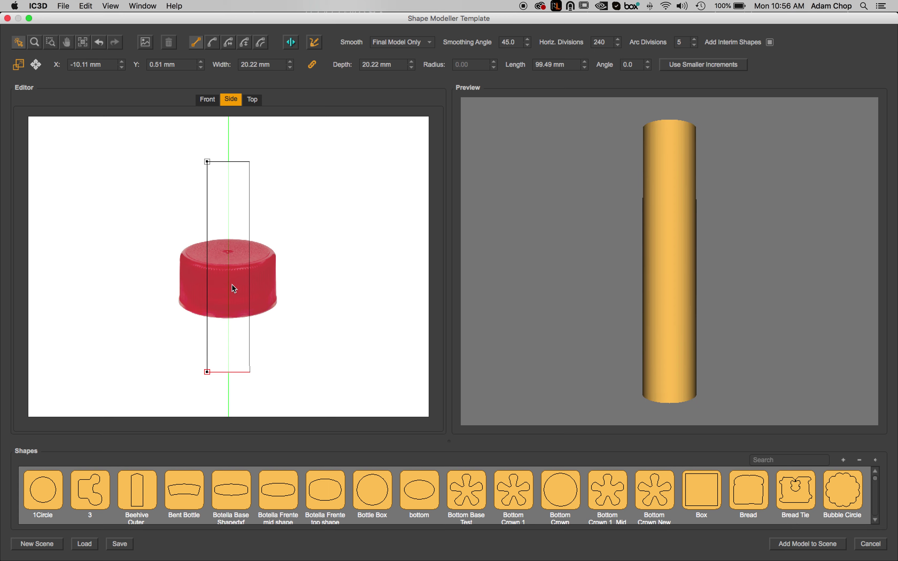
left_click_drag(599, 249, 574, 263)
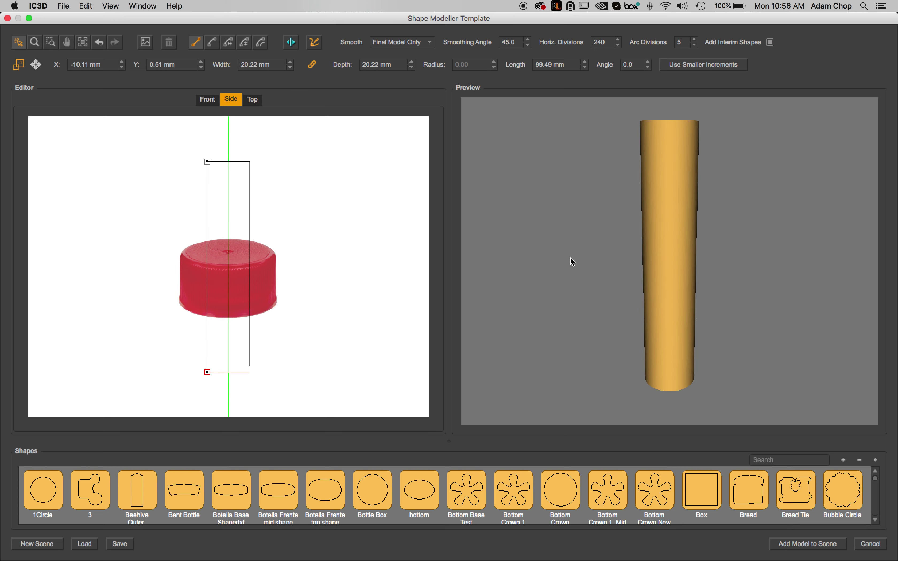
Enlarge the shape library and apply the Gummy Bear shape to the top point of the side profile.
left_click(311, 479)
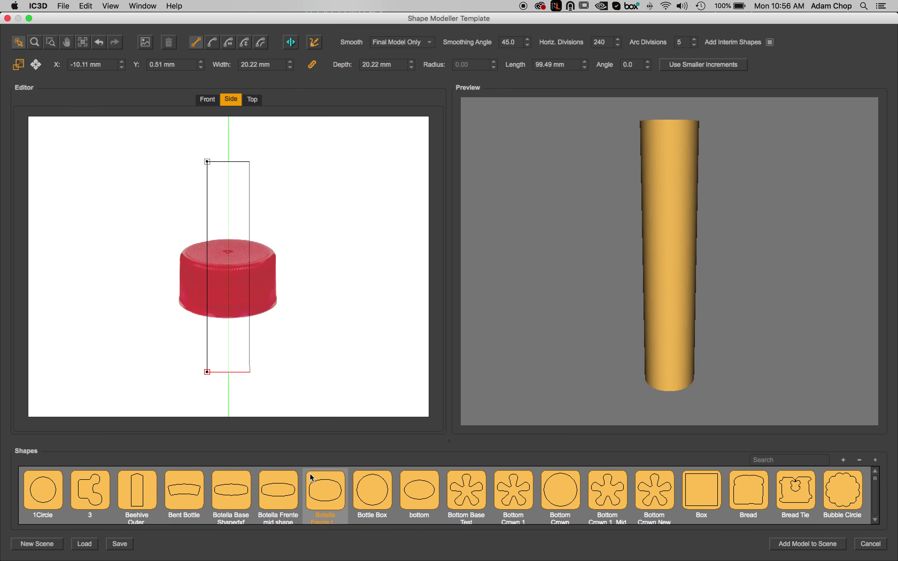
left_click_drag(449, 439, 467, 297)
left_click(489, 383)
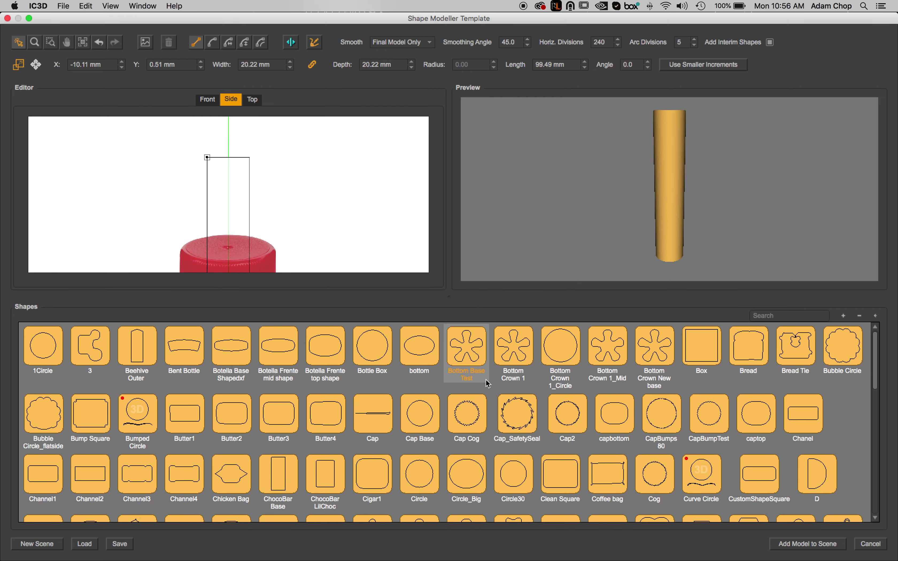
scroll(487, 382, "down", 10)
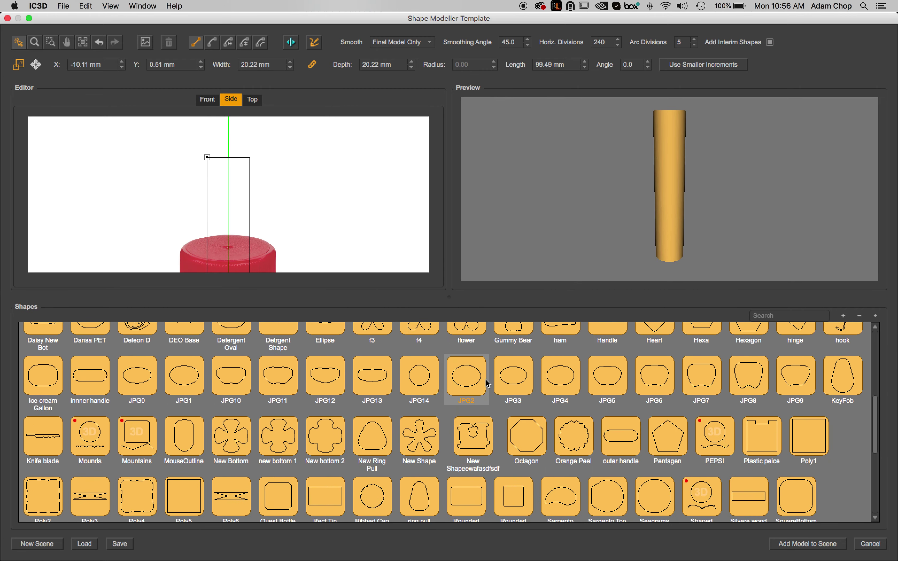
scroll(488, 384, "down", 3)
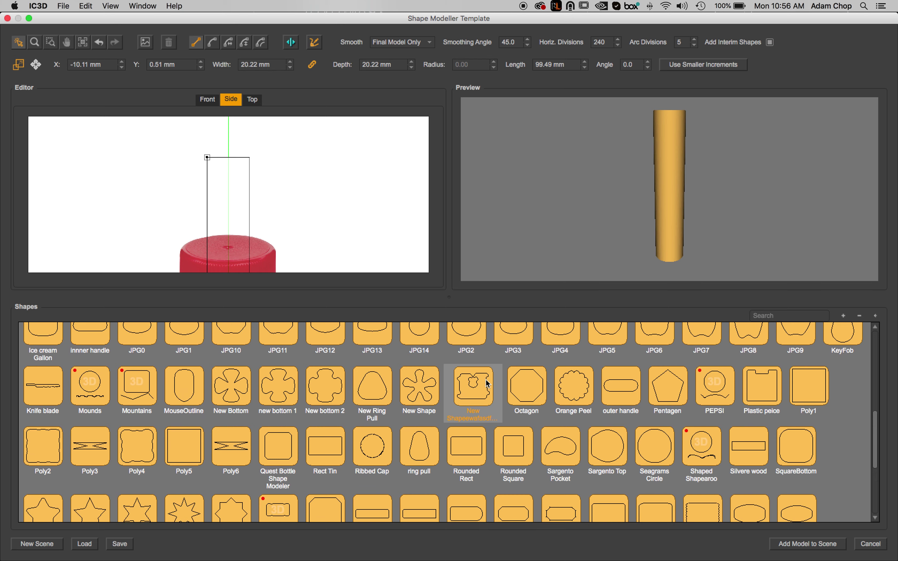
scroll(488, 384, "up", 6)
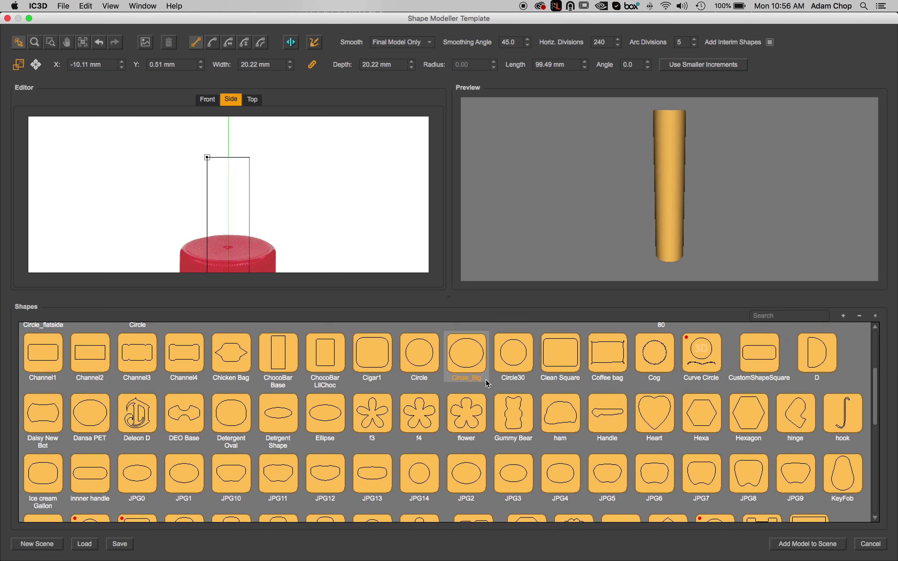
left_click(530, 427)
left_click_drag(517, 420, 492, 396)
left_click(208, 158)
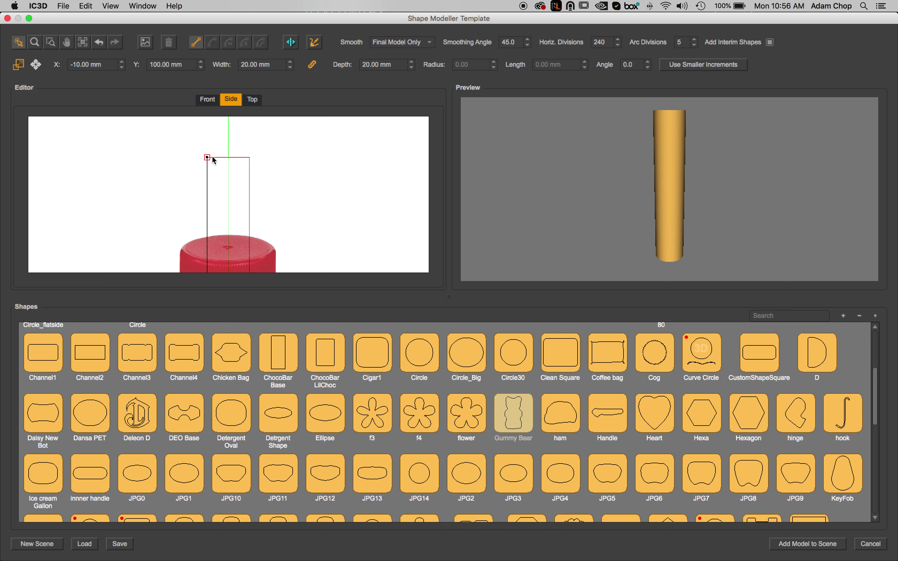
left_click_drag(604, 152, 612, 174)
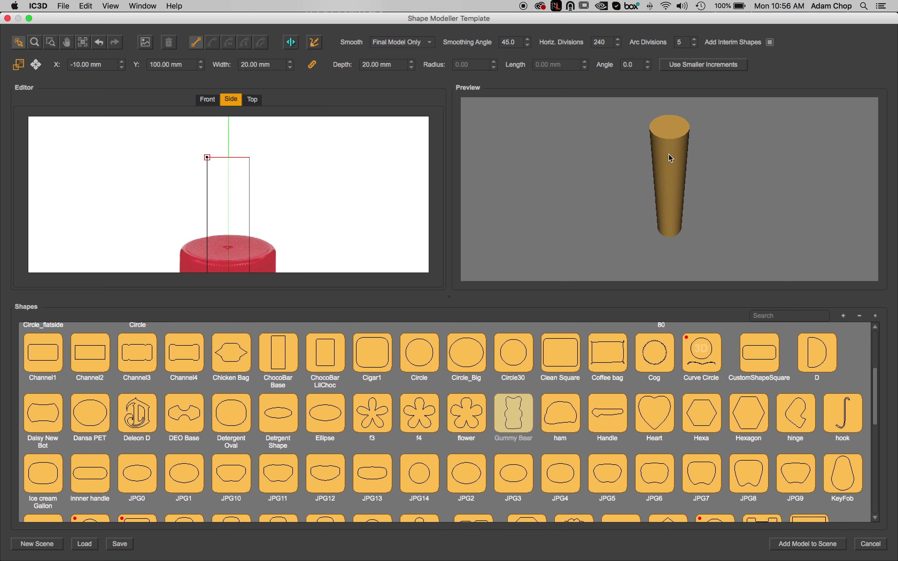
mouse_move(514, 417)
left_mouse_down()
mouse_move(437, 373)
mouse_move(240, 202)
mouse_move(210, 161)
left_mouse_up()
left_click_drag(638, 186, 644, 124)
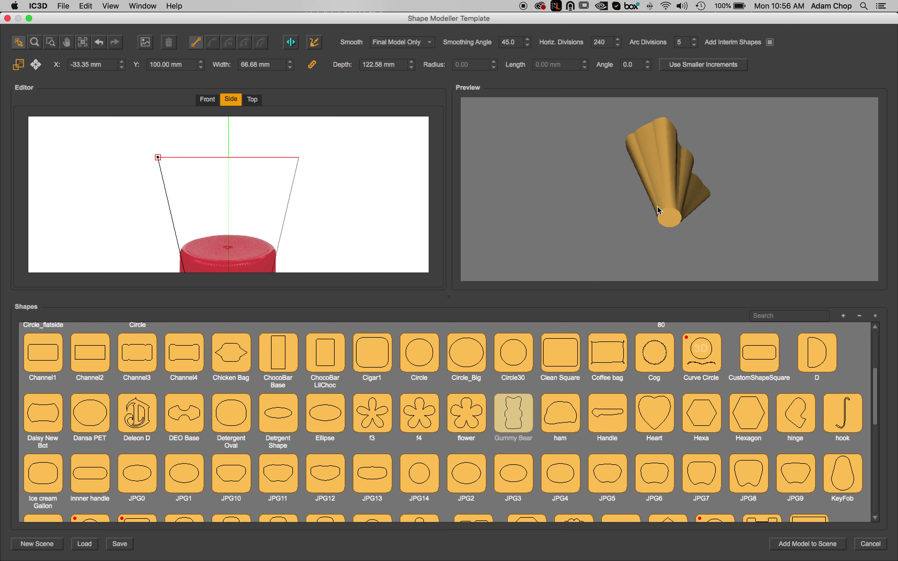
Shrink the shape library and move the profile's lower point outward to a base width of about 80 mm.
left_click_drag(447, 297, 418, 449)
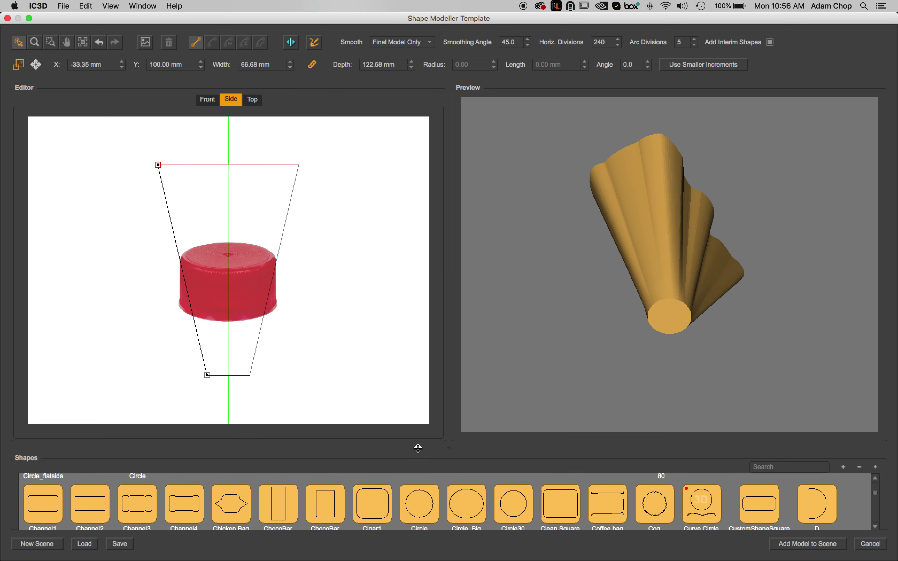
left_click(208, 375)
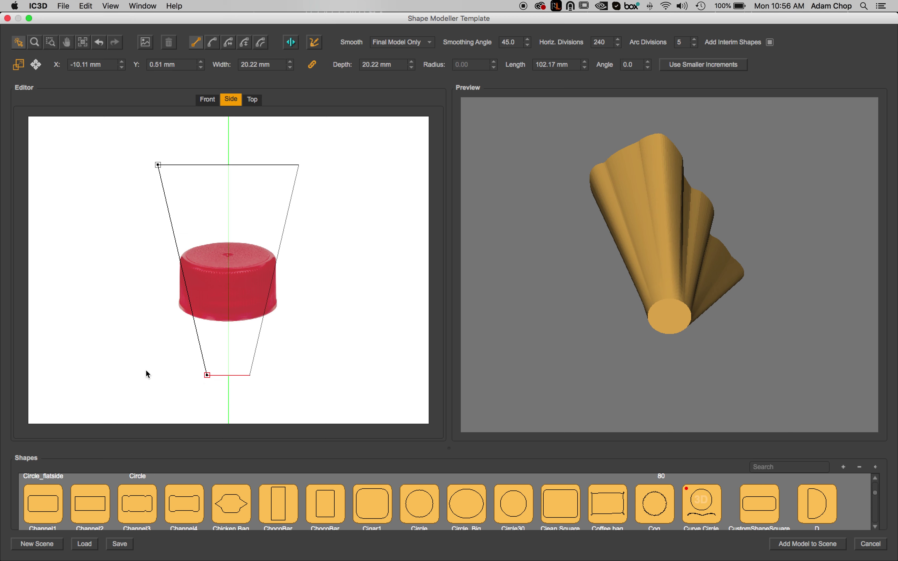
left_click_drag(207, 375, 144, 371)
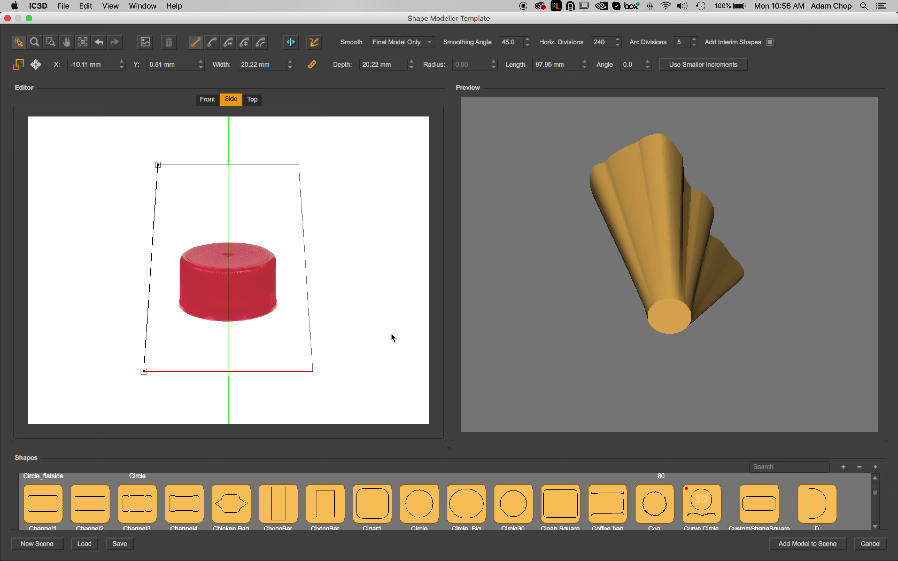
mouse_move(584, 279)
left_mouse_down()
mouse_move(619, 247)
mouse_move(564, 279)
mouse_move(645, 276)
mouse_move(670, 292)
mouse_move(595, 294)
mouse_move(634, 266)
mouse_move(652, 268)
mouse_move(652, 295)
mouse_move(640, 284)
left_mouse_up()
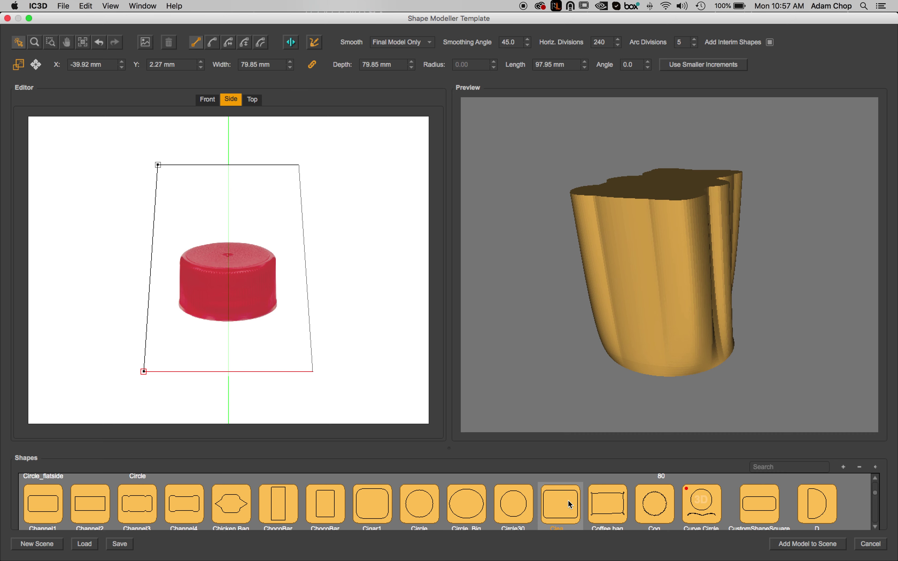
Switch to Illustrator and create a star at the artboard's center with Radius 1 of 10 mm, Radius 2 of 15 mm and 80 points.
scroll(506, 503, "up", 5)
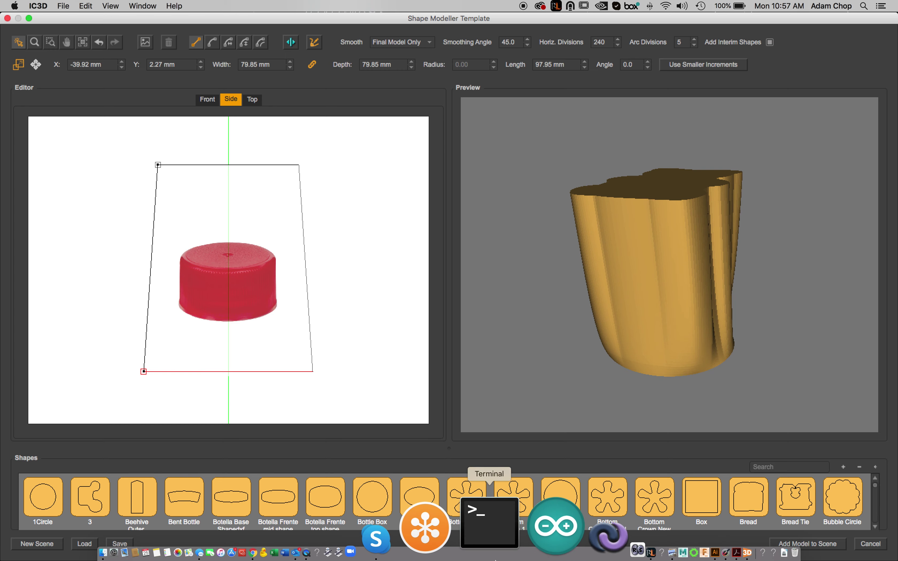
left_click(617, 535)
left_click(10, 126)
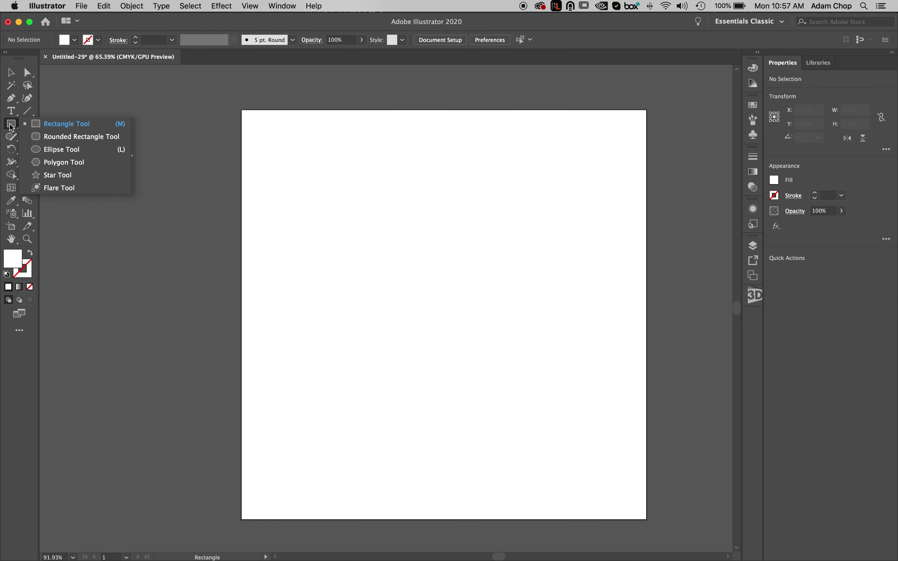
left_click(52, 176)
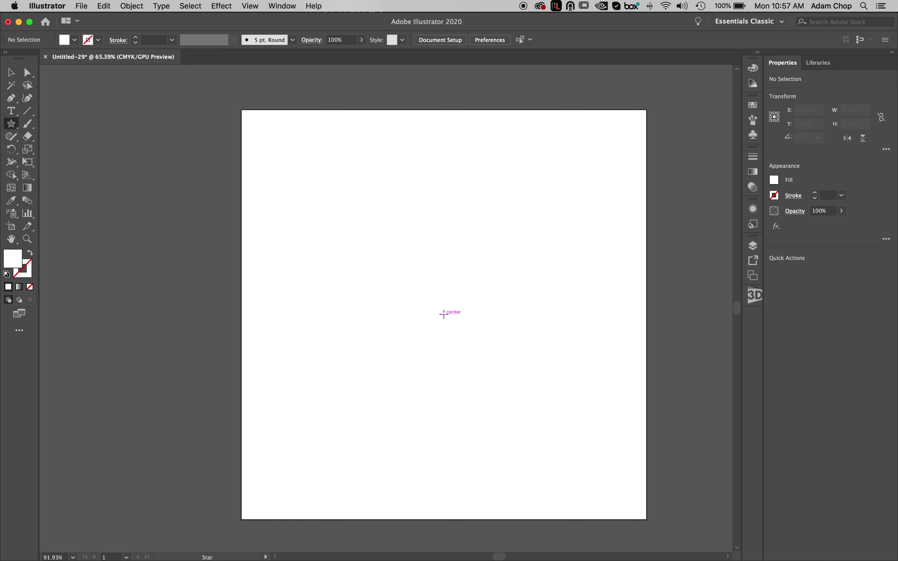
left_click(445, 315)
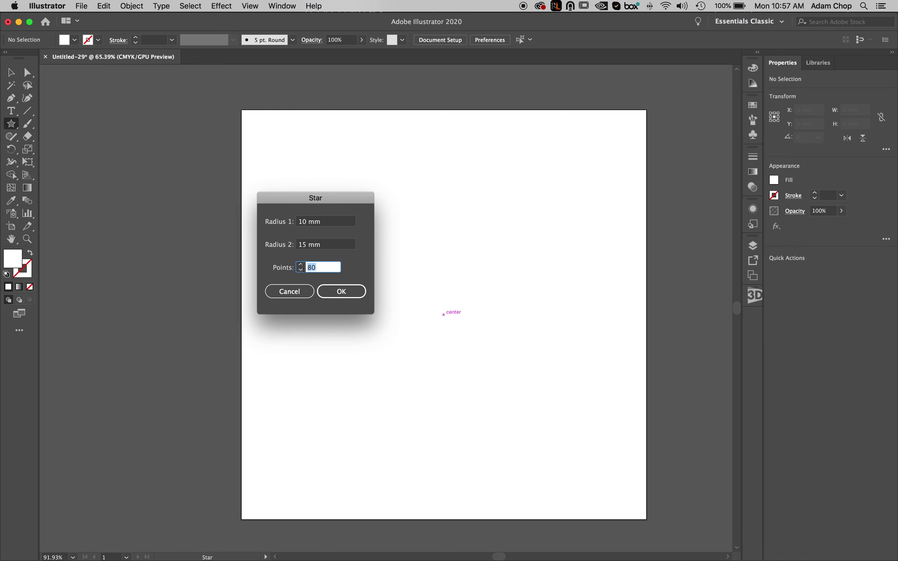
left_click(341, 291)
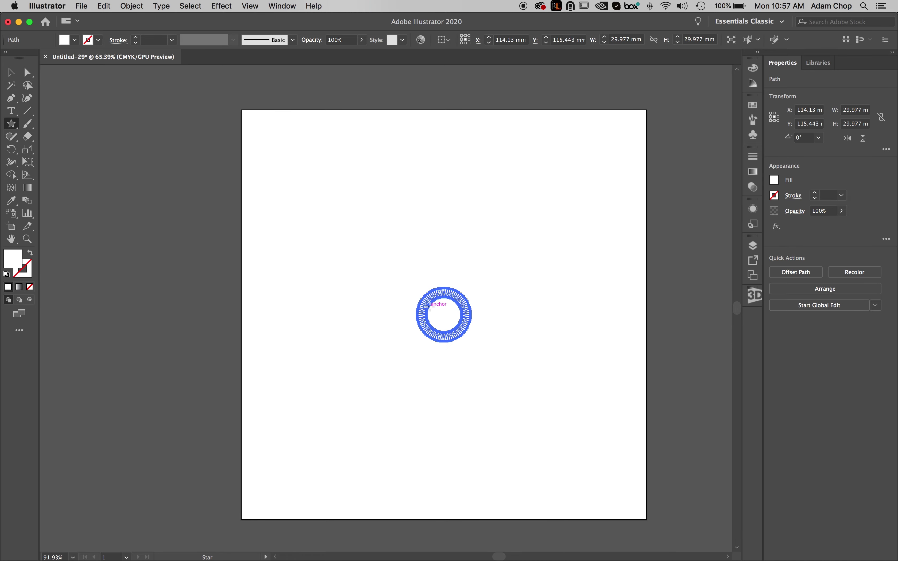
scroll(430, 307, "up", 3, "alt")
scroll(431, 307, "up", 4, "alt")
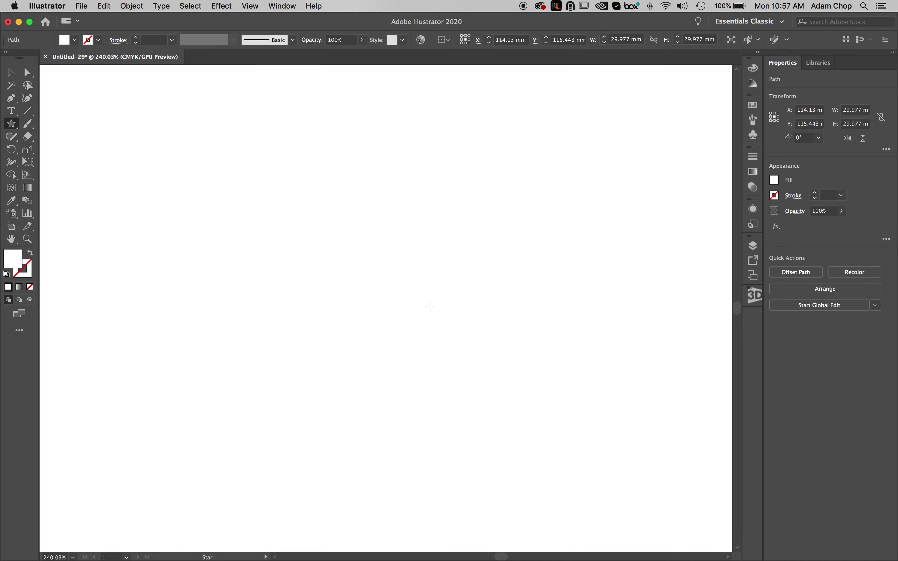
scroll(430, 307, "down", 2)
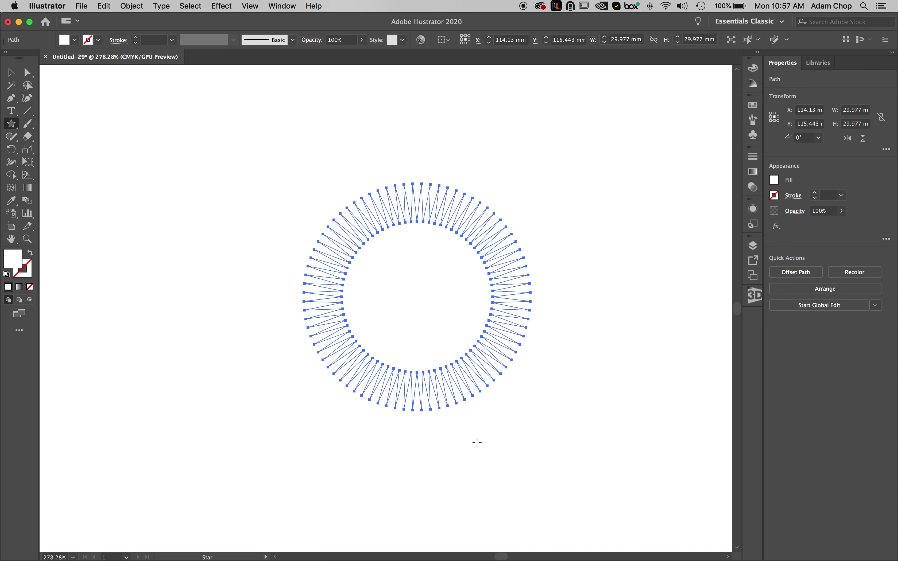
Select all of the star's outer anchor points around the ring with Direct Selection and round their corners fully.
left_click(12, 72)
left_click(28, 73)
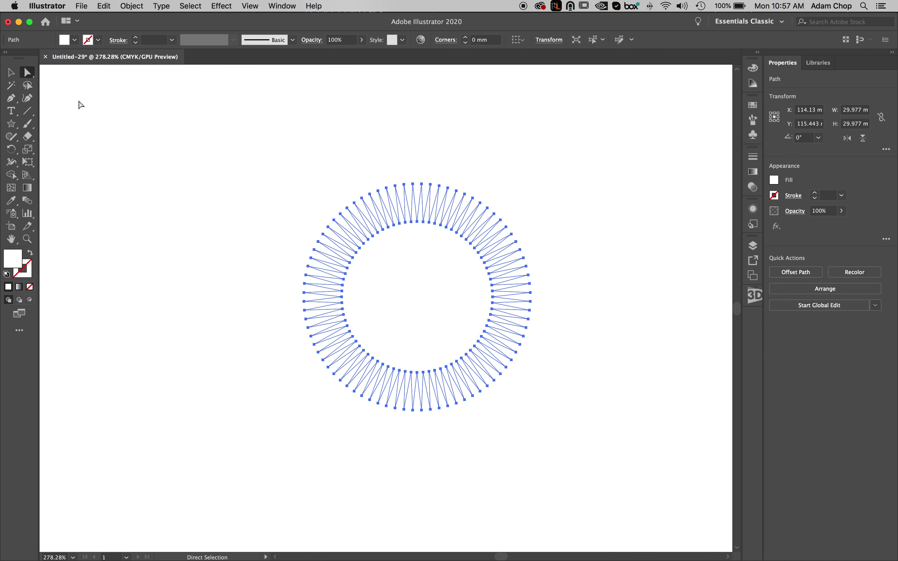
left_click_drag(282, 152, 541, 206)
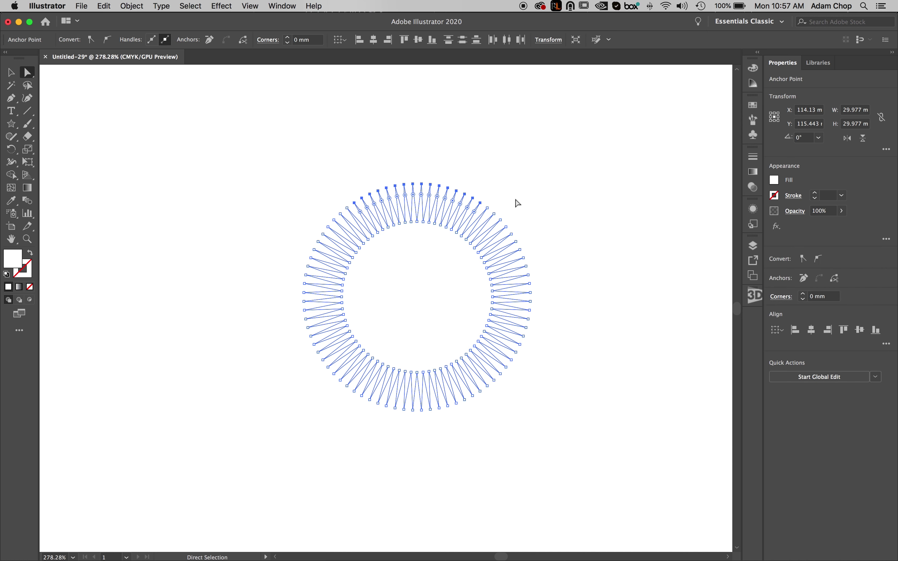
left_click_drag(485, 196, 582, 257, "shift")
left_click_drag(522, 257, 545, 344, "shift")
key("super+z")
left_click_drag(622, 457, 514, 265, "shift")
left_click_drag(581, 469, 474, 360, "shift")
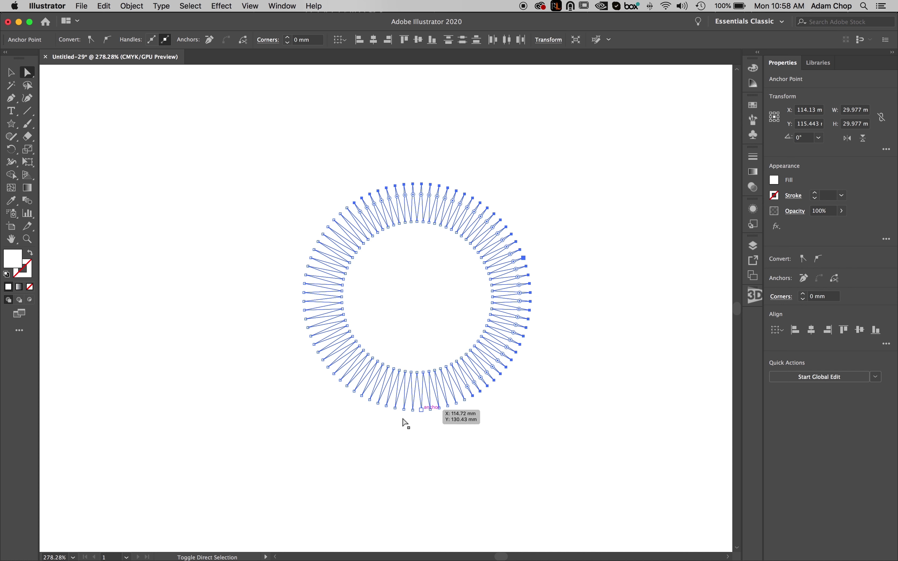
left_click_drag(318, 457, 466, 400, "shift")
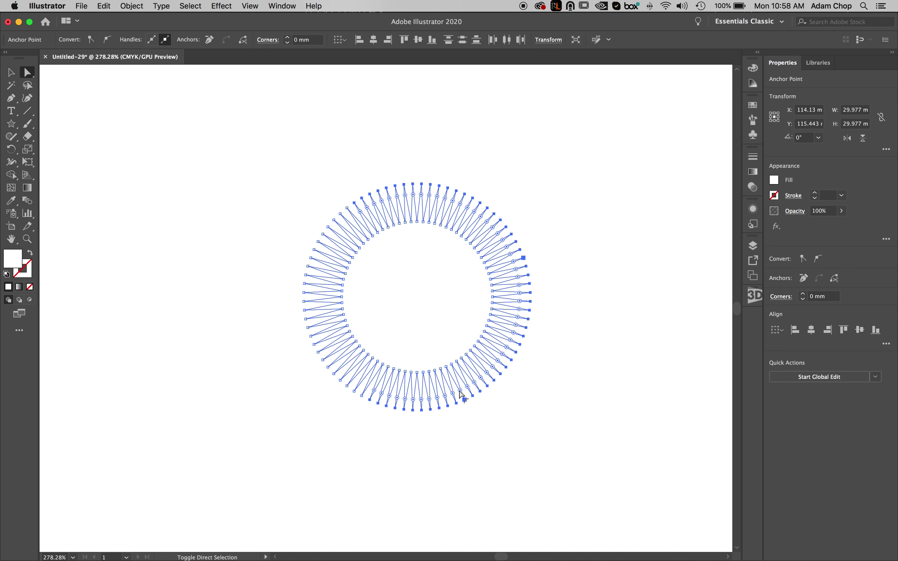
left_click_drag(247, 425, 366, 353, "shift")
left_click_drag(289, 365, 329, 258, "shift")
left_click_drag(292, 200, 316, 261, "shift")
left_click_drag(317, 210, 343, 245, "shift")
left_click_drag(334, 192, 391, 269, "shift")
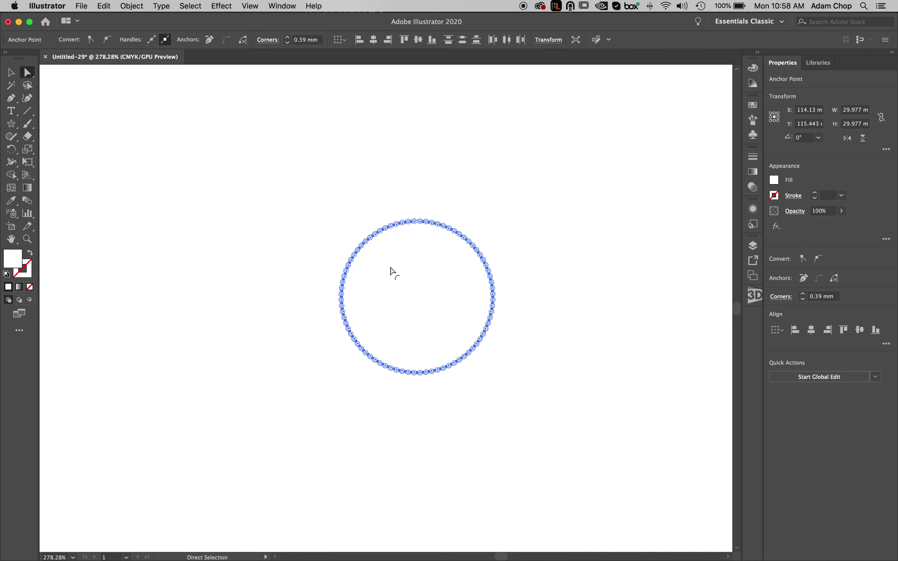
Export the scalloped circle to the Desktop as an AutoCAD Interchange File (dxf), replacing Ribbed Cap.dxf and accepting the 1 mm = 1 unit export options.
scroll(391, 269, "up", 5, "alt")
scroll(393, 270, "down", 2)
scroll(393, 270, "right", 2)
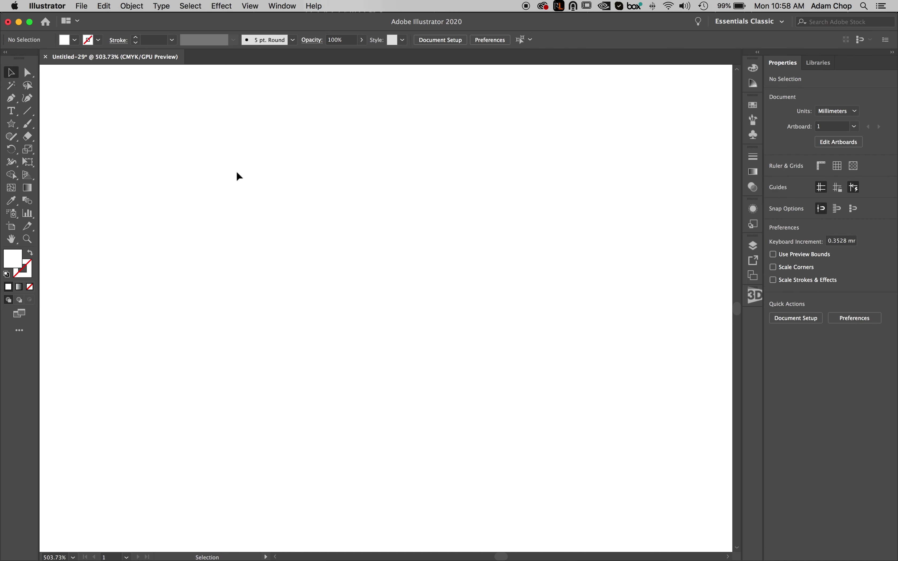
left_click(423, 252)
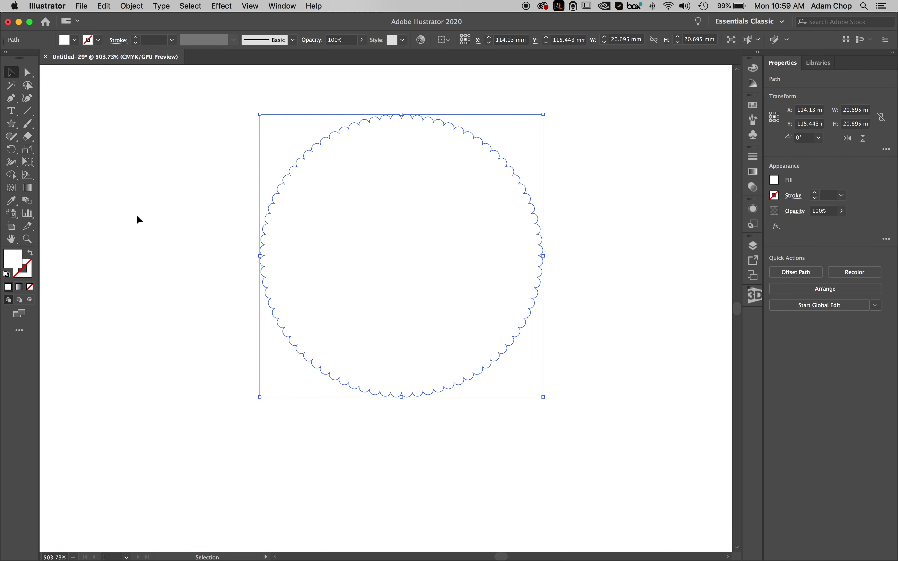
left_click(82, 6)
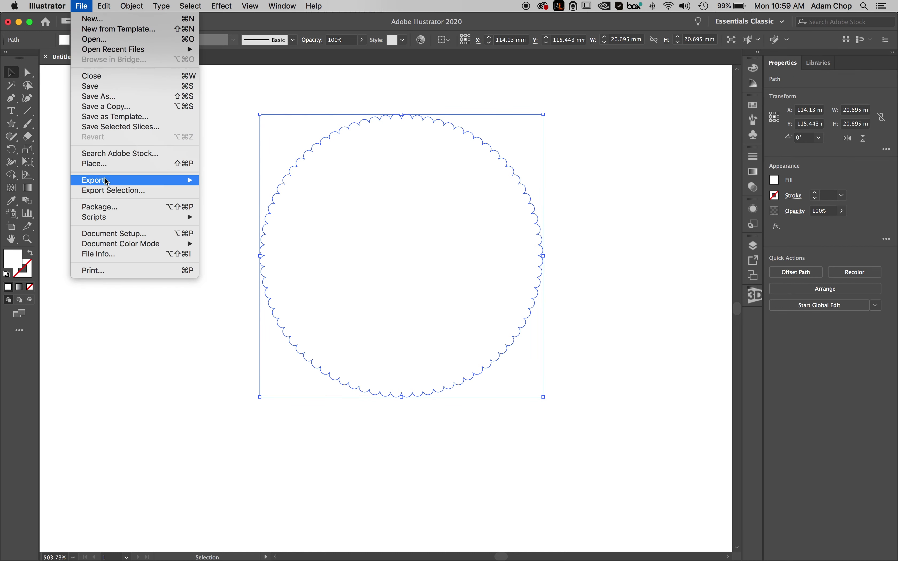
mouse_move(106, 181)
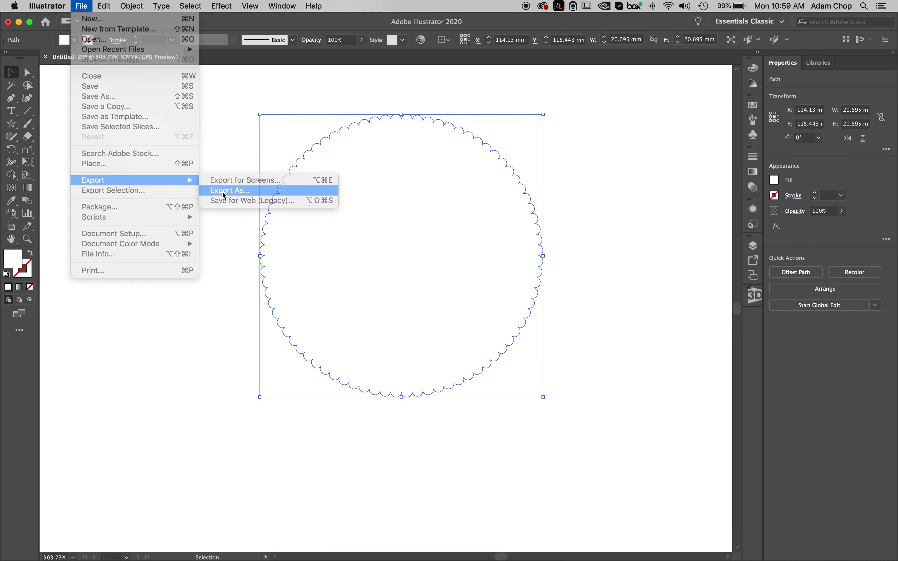
left_click(225, 191)
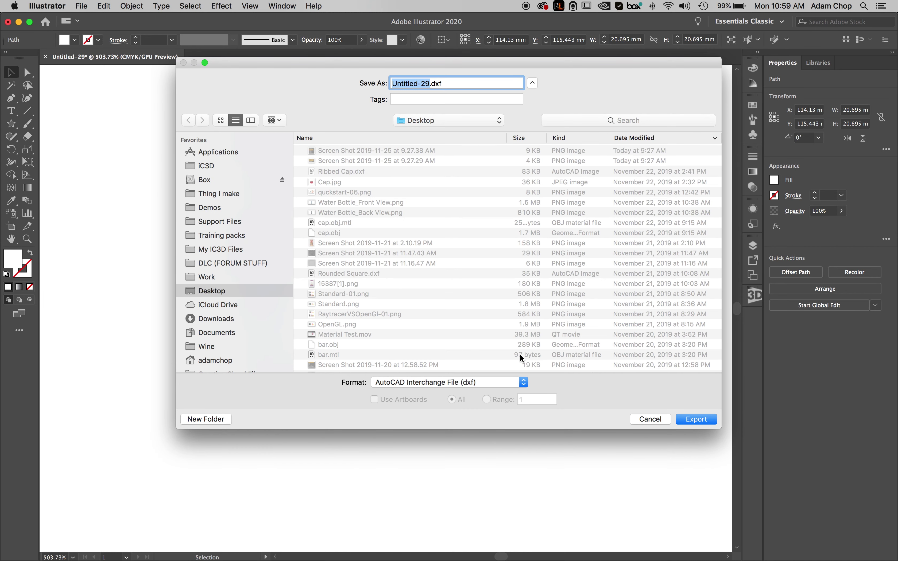
left_click(422, 386)
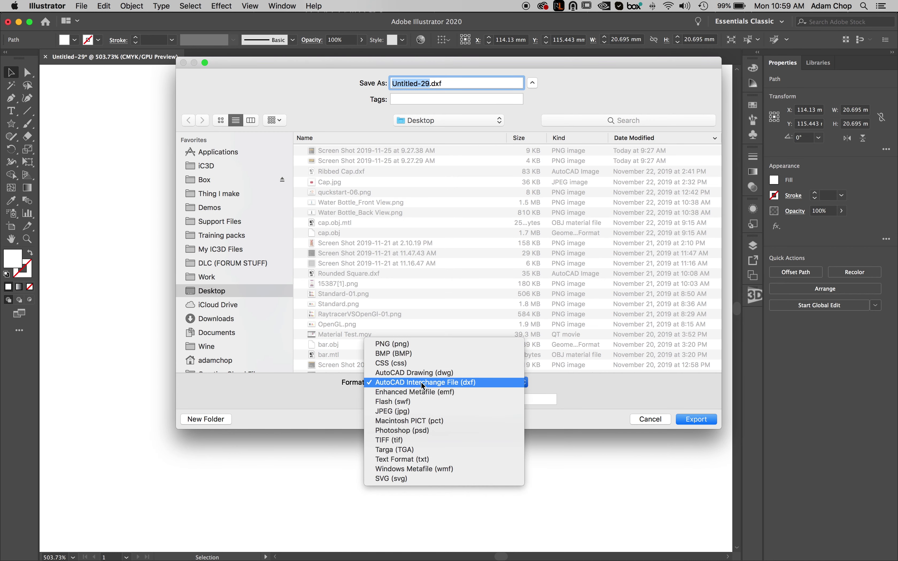
left_click(474, 385)
left_click(332, 171)
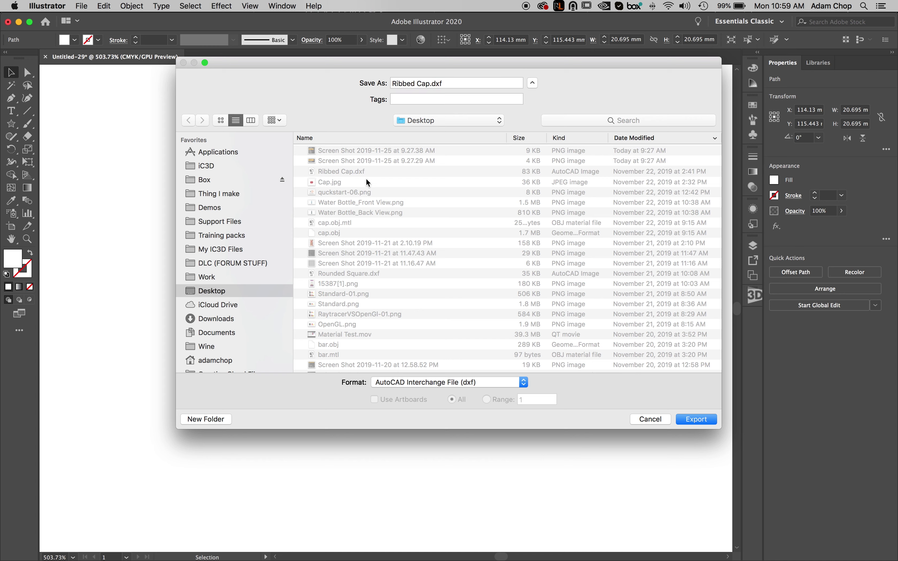
left_click(709, 420)
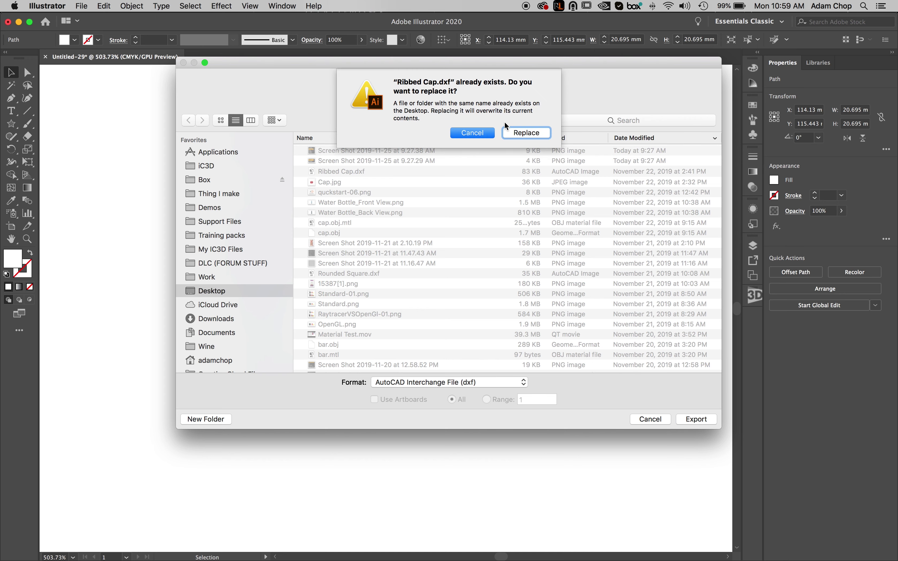
left_click(534, 133)
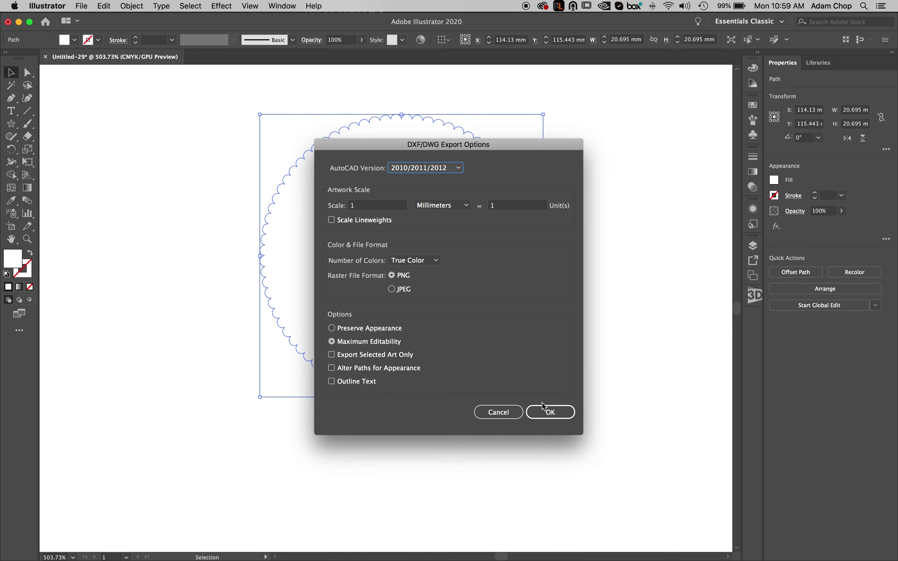
left_click(548, 413)
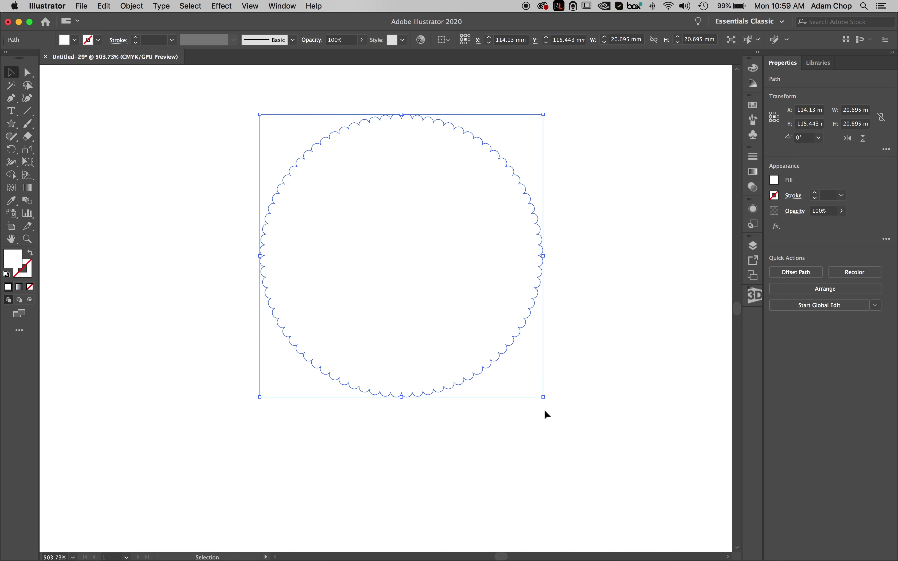
Switch to IC3D's Shape Modeller and enlarge the shape library.
key("ctrl+Up")
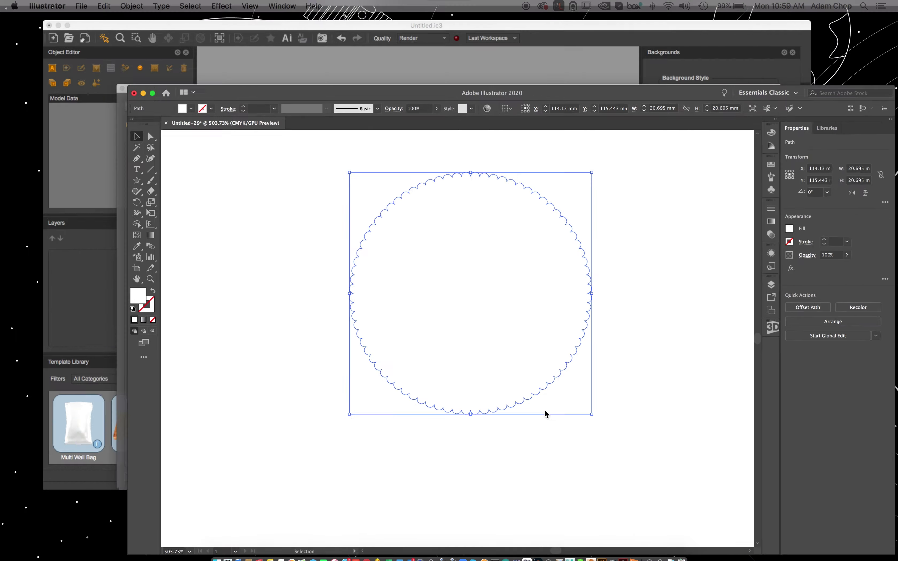
left_click(483, 235)
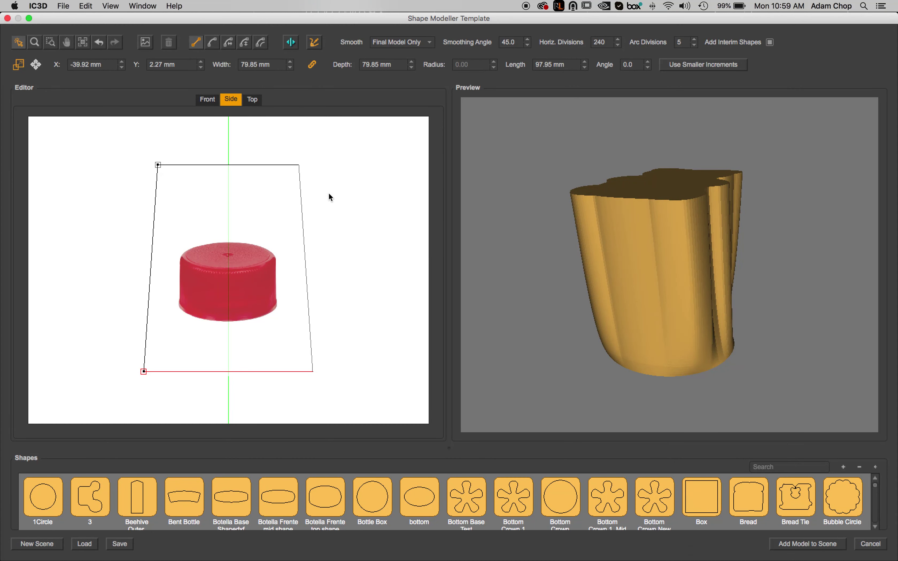
mouse_move(544, 186)
left_mouse_down()
mouse_move(505, 187)
mouse_move(493, 204)
mouse_move(537, 192)
left_mouse_up()
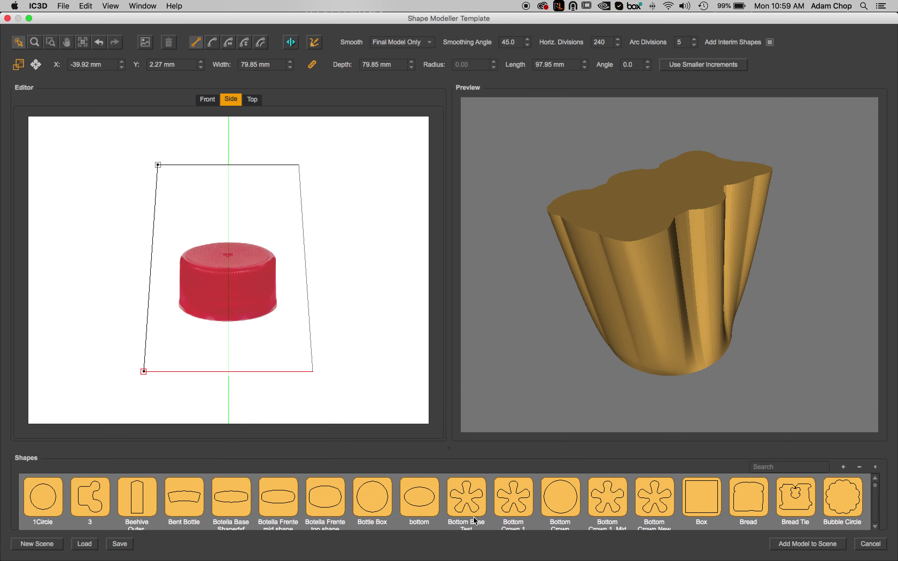
left_click_drag(450, 449, 458, 281)
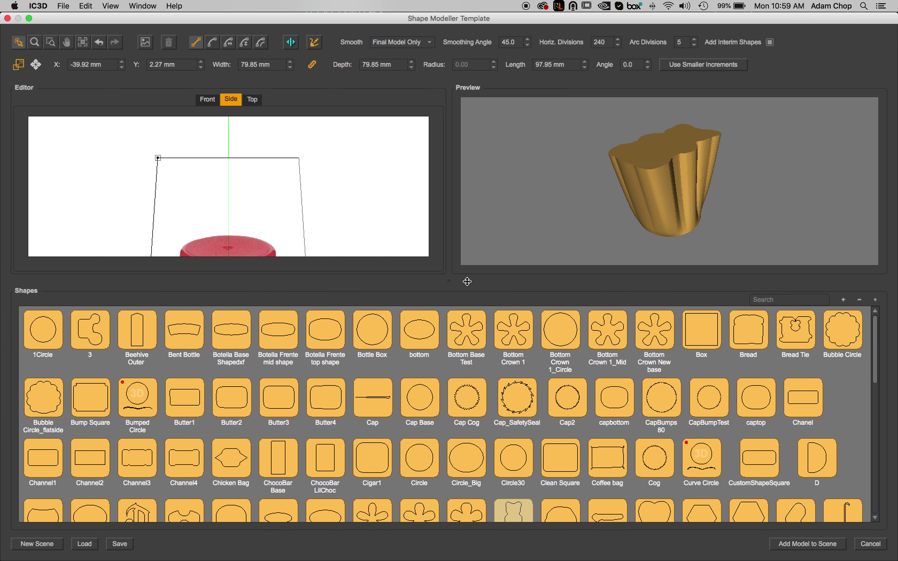
Import Ribbed Cap.dxf from the Desktop into the shape library with Millimeters as base units, overwriting the existing shape of that name.
left_click(846, 301)
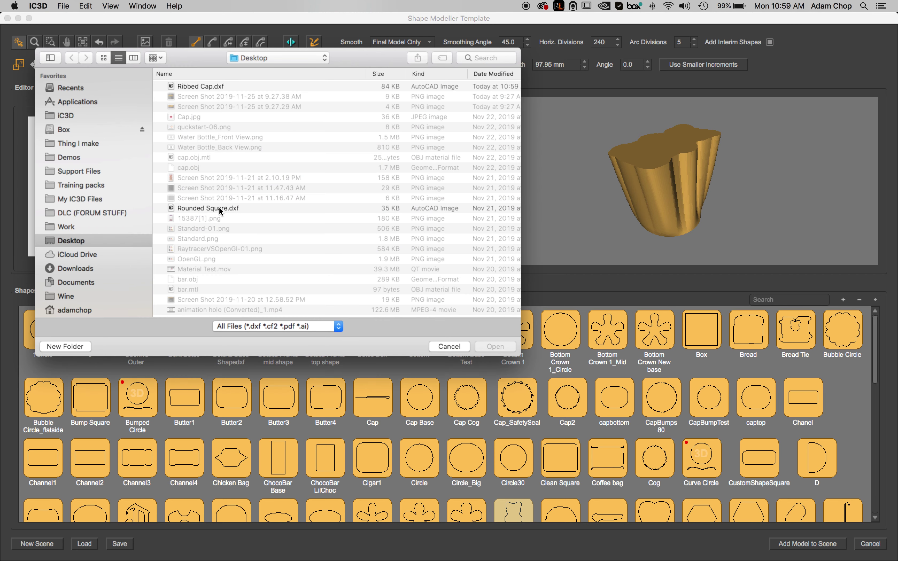
left_click(180, 86)
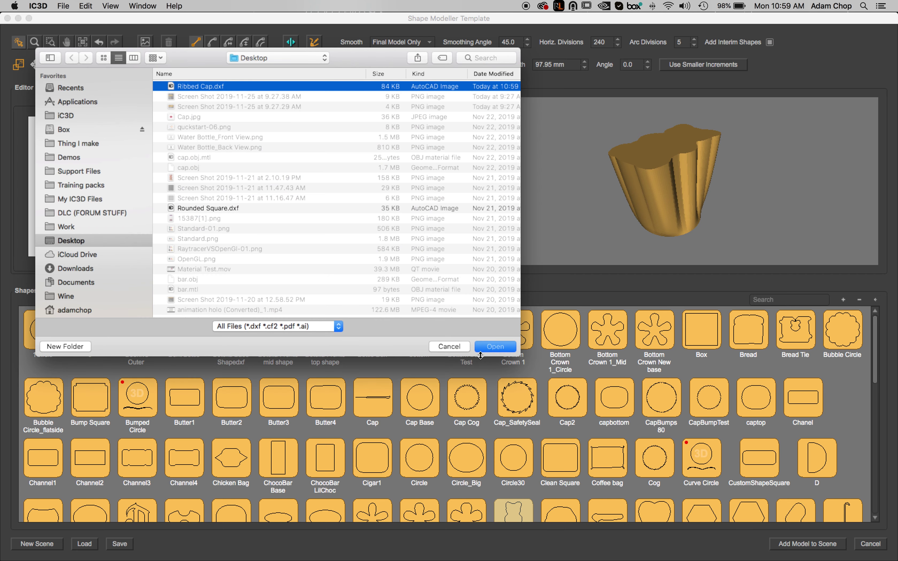
left_click(496, 346)
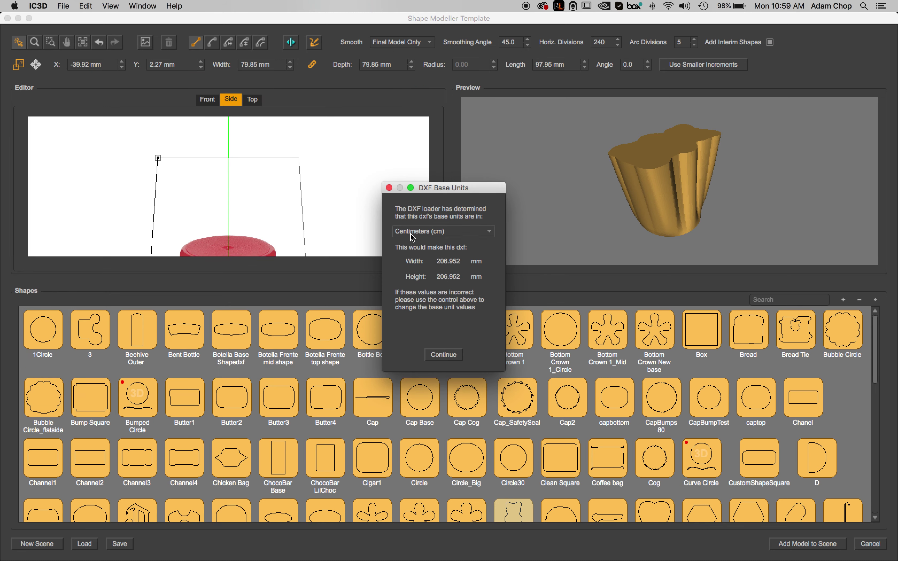
left_click(455, 232)
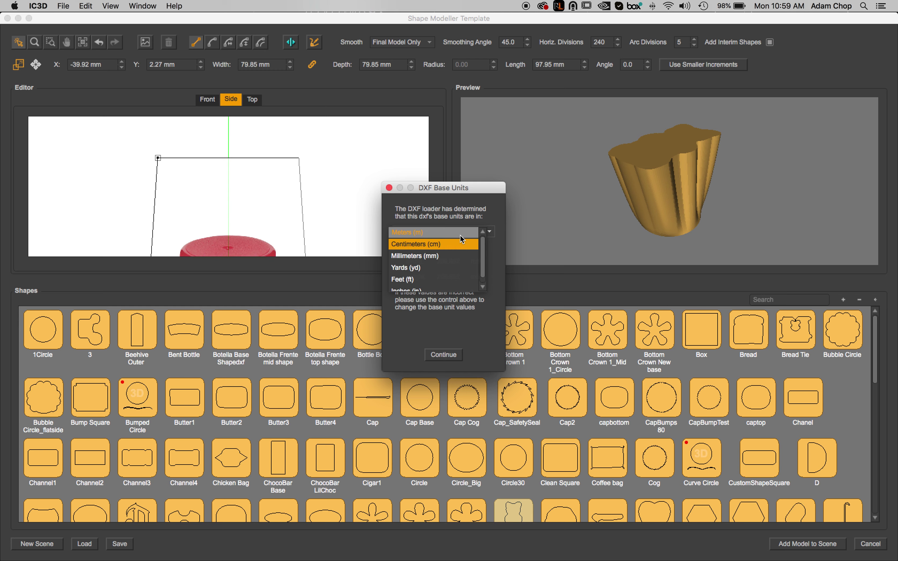
left_click(445, 260)
left_click(445, 260)
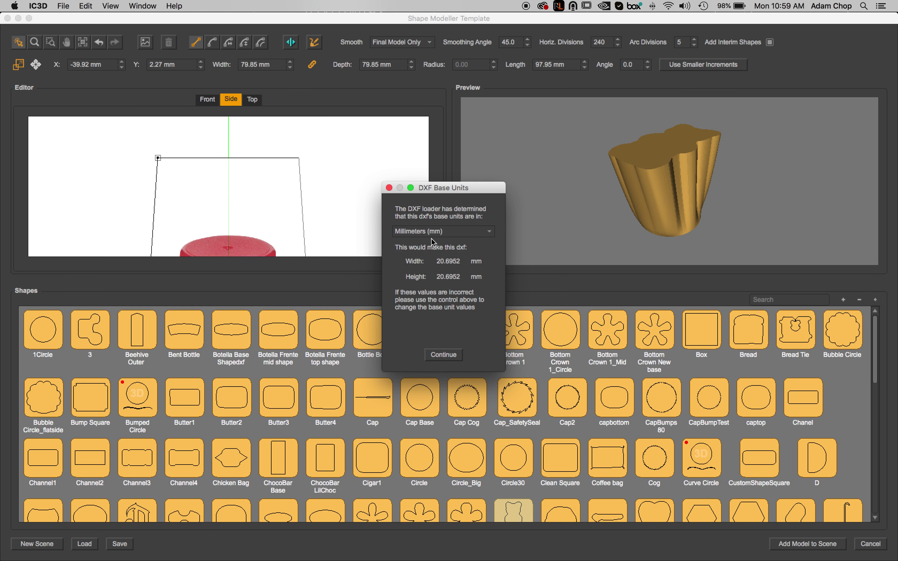
left_click(458, 356)
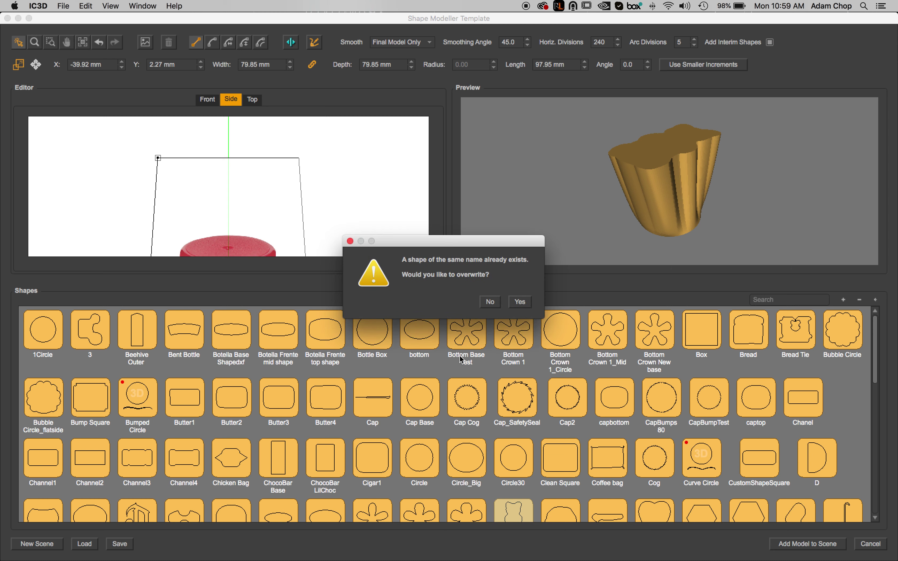
left_click(521, 301)
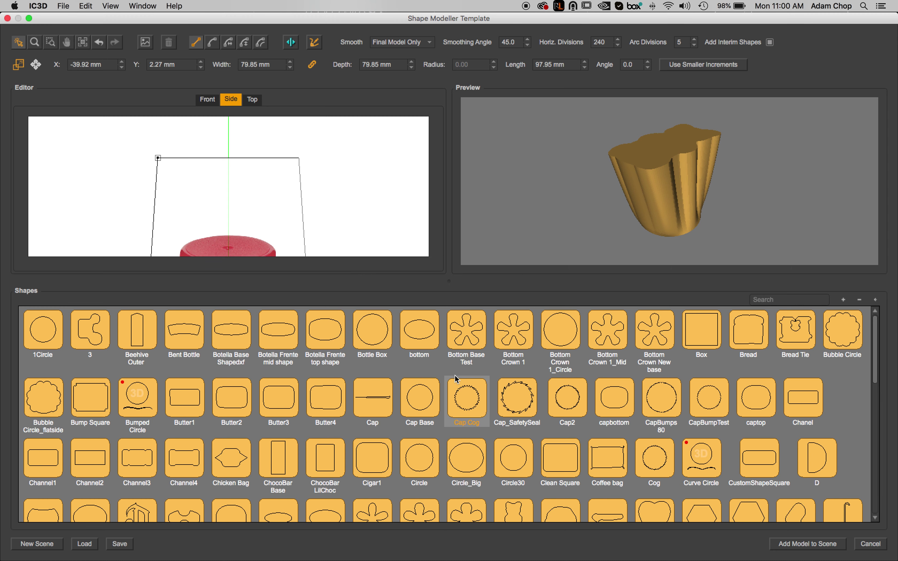
Locate the imported ribbed shape by filtering the shape library for "ribbe".
scroll(458, 442, "down", 4)
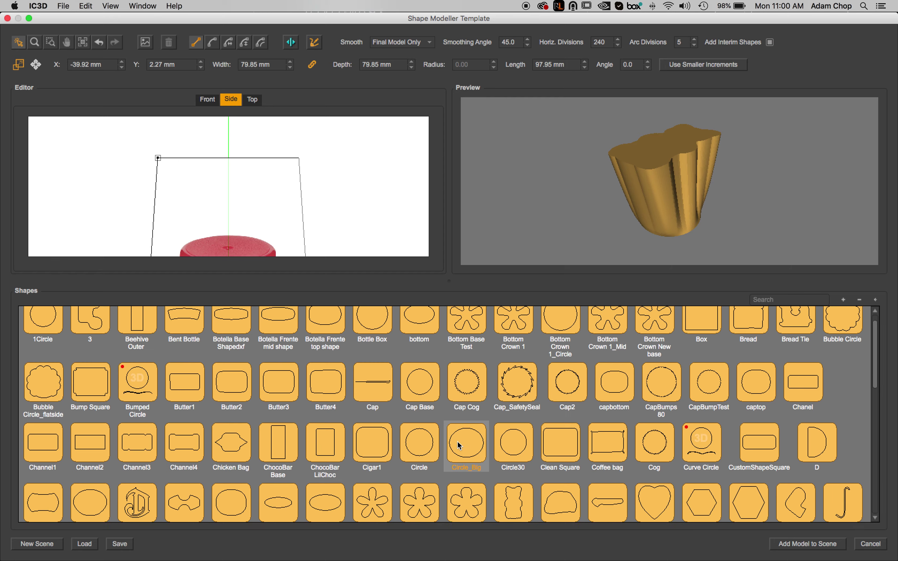
scroll(459, 444, "down", 6)
scroll(459, 444, "up", 10)
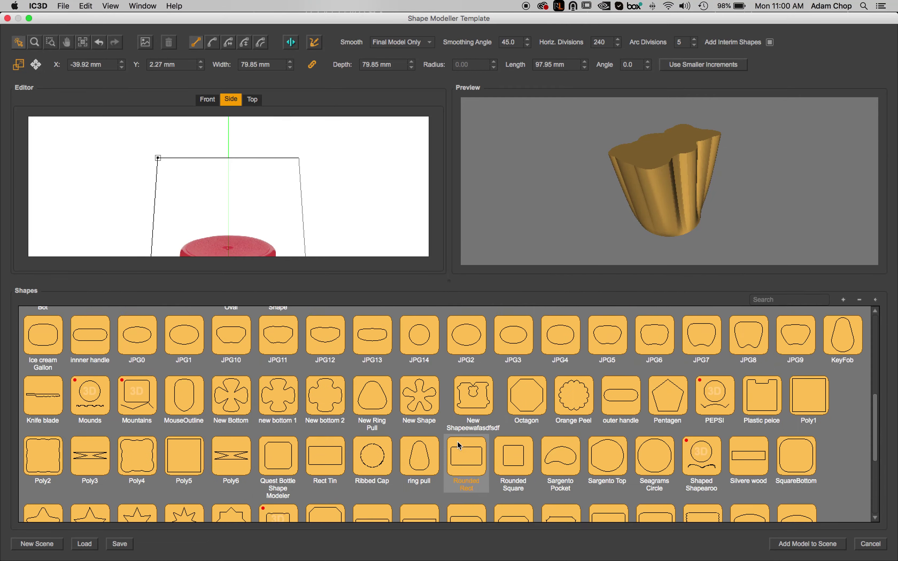
left_click(792, 299)
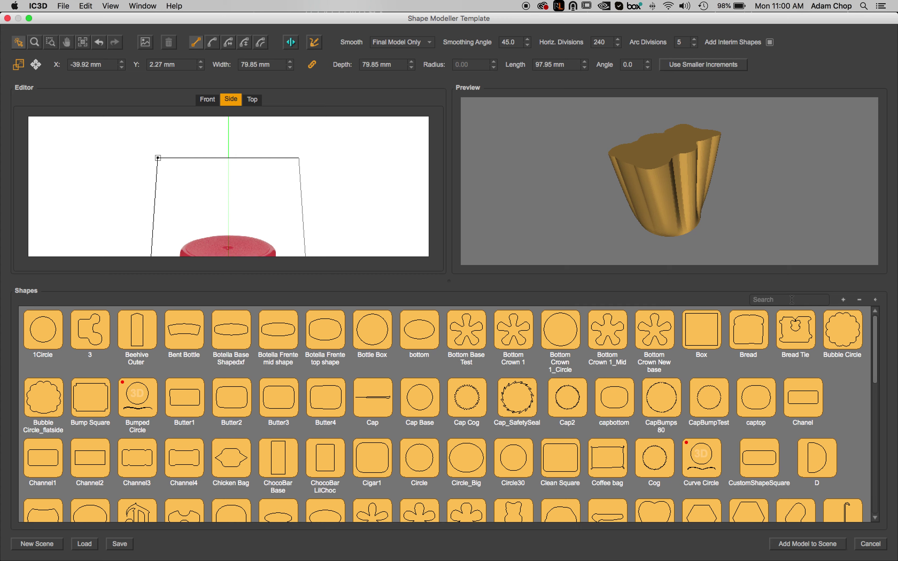
type("ribbe")
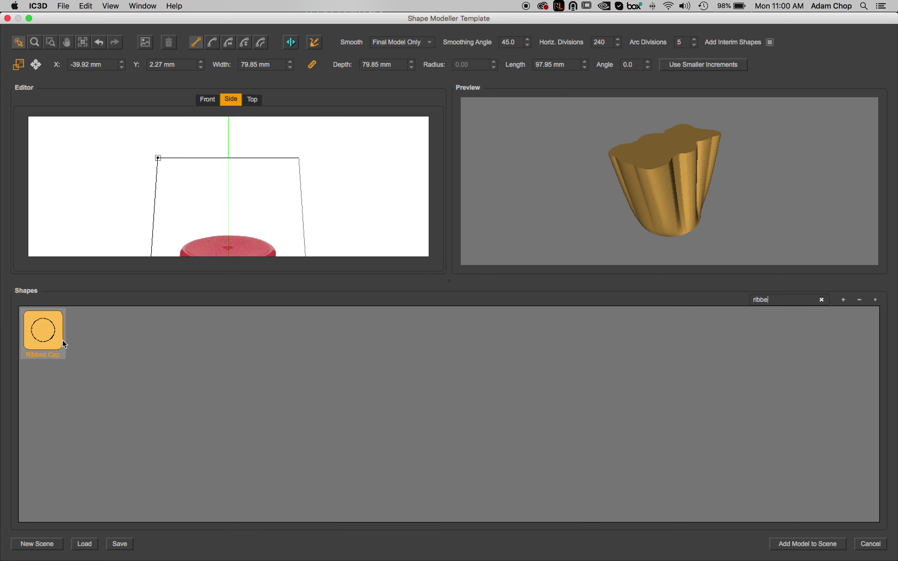
Filter the shape library for "cir", shrink the library, and place 1Circle cross-sections at several heights along the side profile.
left_click_drag(781, 300, 716, 286)
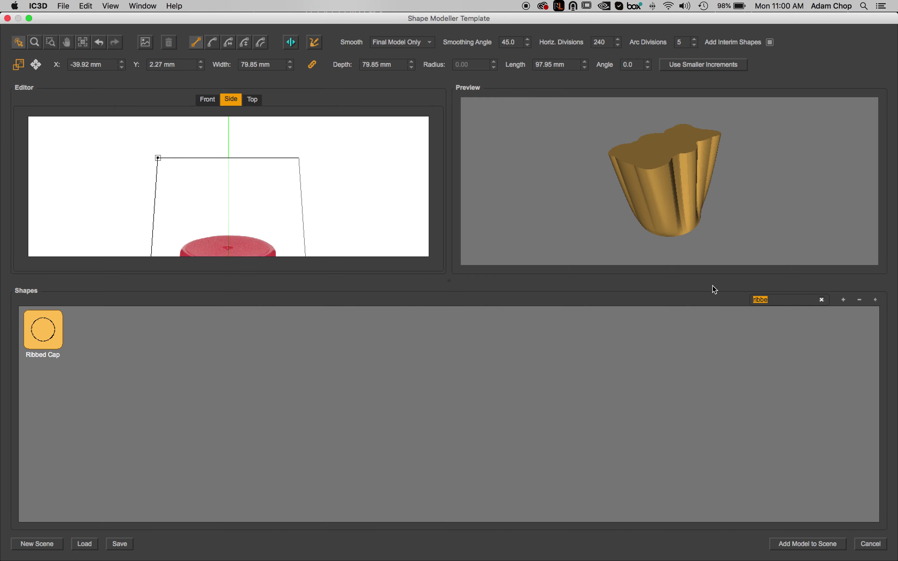
type("cir")
left_click_drag(446, 280, 450, 448)
left_click(37, 507)
left_click_drag(50, 495, 191, 293)
left_click_drag(42, 485, 189, 252)
left_click_drag(44, 503, 202, 194)
left_click_drag(31, 511, 200, 314)
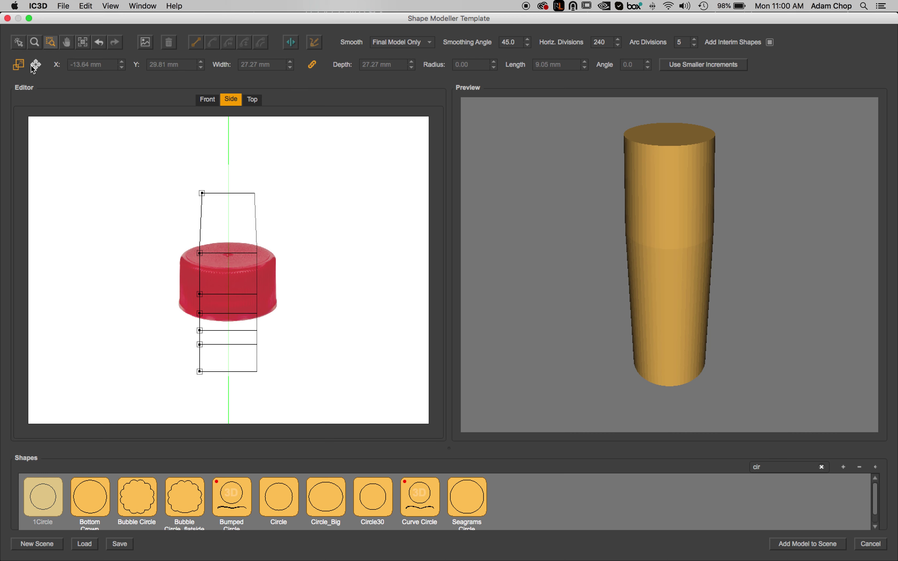
Widen the lower circular cross-sections toward the photographed cap's sides, with the shoulder section about 52 mm wide.
left_click_drag(171, 332, 198, 342)
left_click_drag(193, 303, 251, 356)
left_click(50, 47)
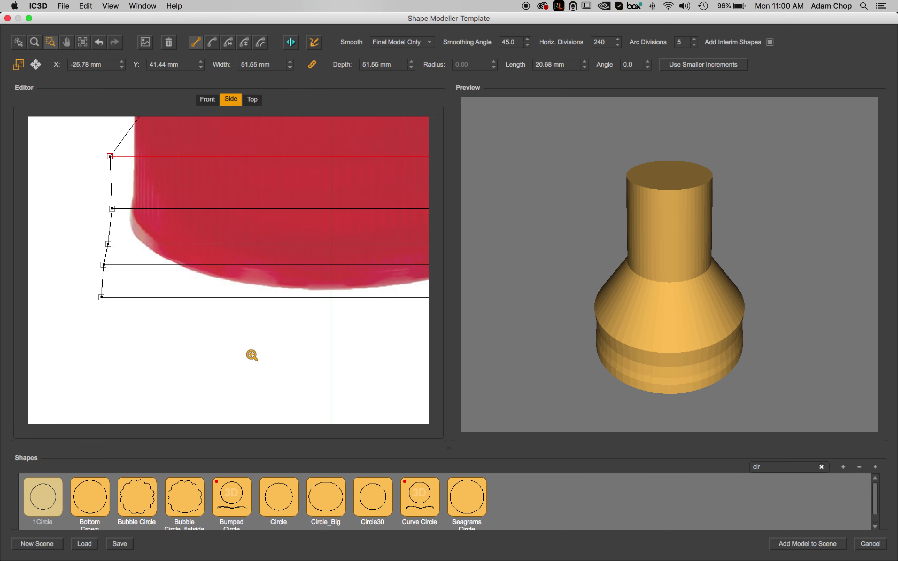
Move the profile's bottom point up and inward to about X -19 mm, Y 38 mm to hollow the underside, and inspect it from below.
left_click(18, 44)
left_click_drag(103, 300, 168, 185)
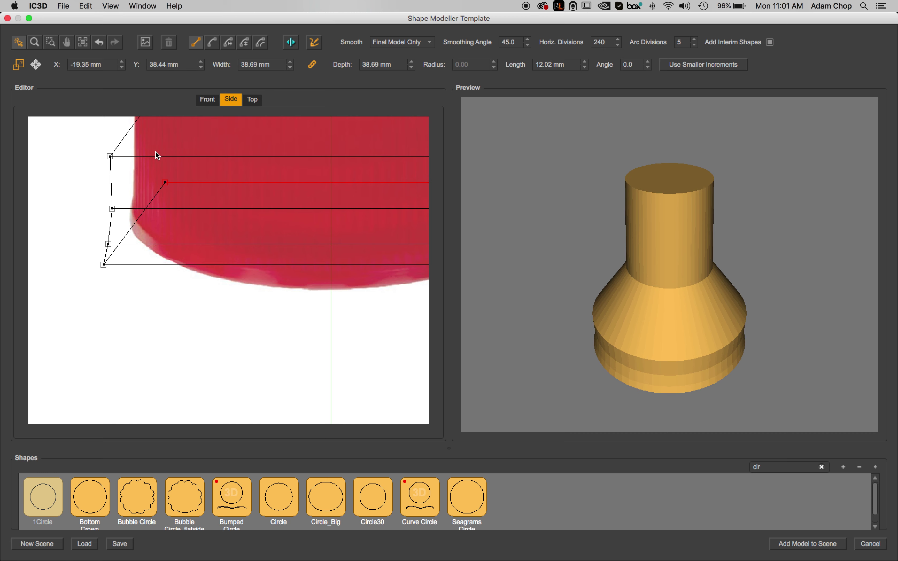
left_click_drag(515, 352, 573, 324)
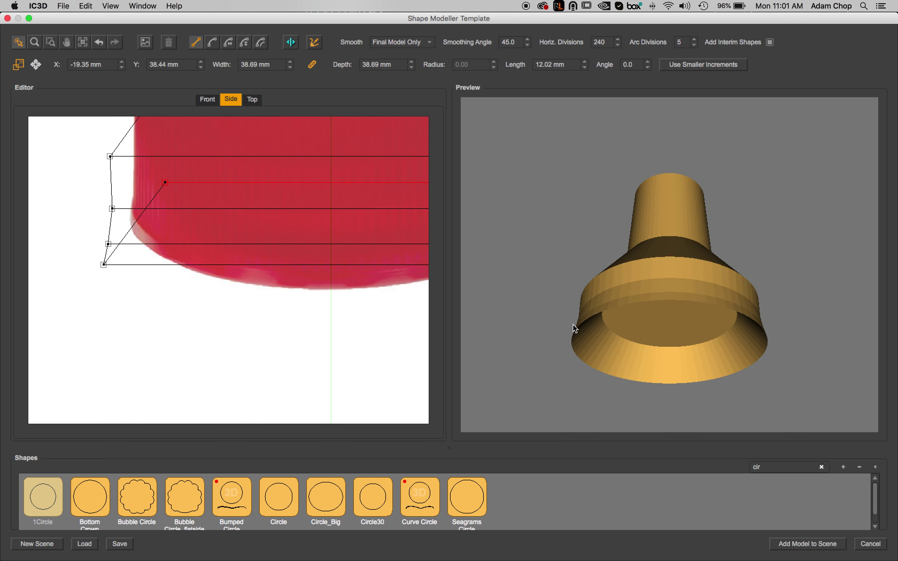
Preview the model with smoothing set to Always and switch the smoothing back to Final Model Only.
mouse_move(615, 299)
left_mouse_down()
mouse_move(603, 310)
mouse_move(609, 317)
left_mouse_up()
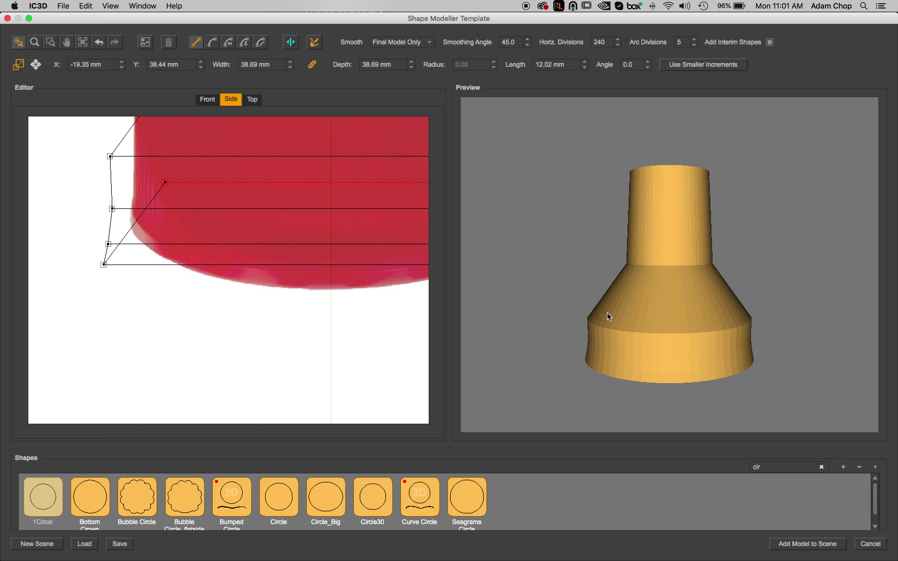
left_click(372, 47)
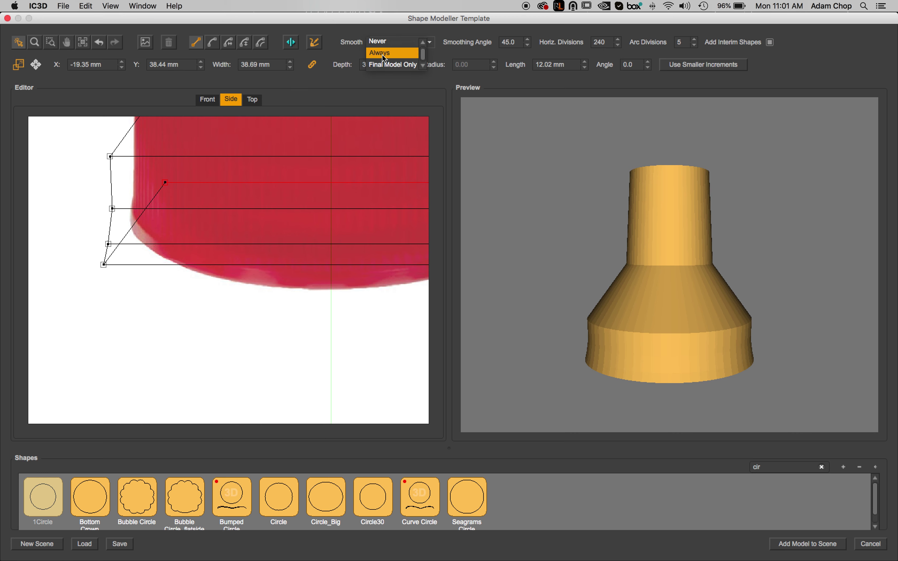
left_click(390, 51)
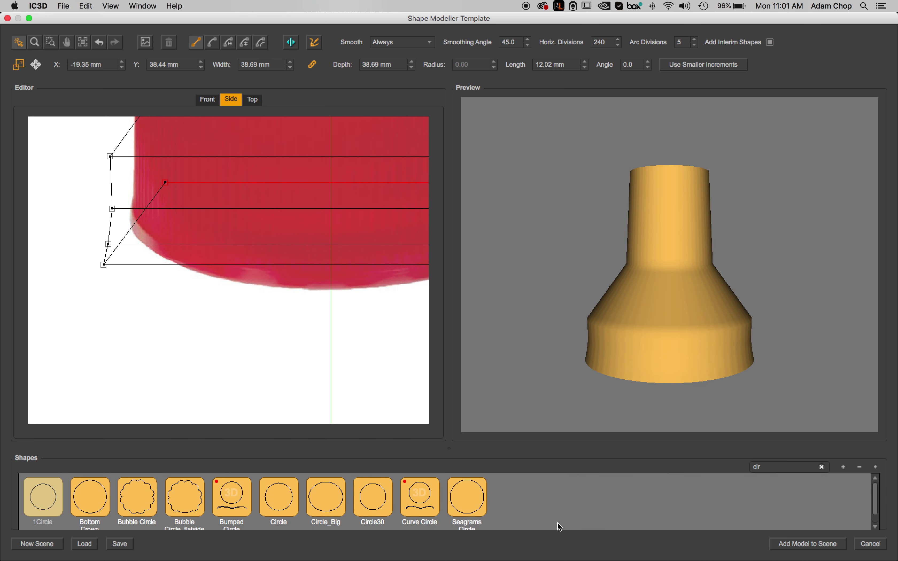
scroll(162, 184, "left", 1)
left_click_drag(170, 178, 174, 187)
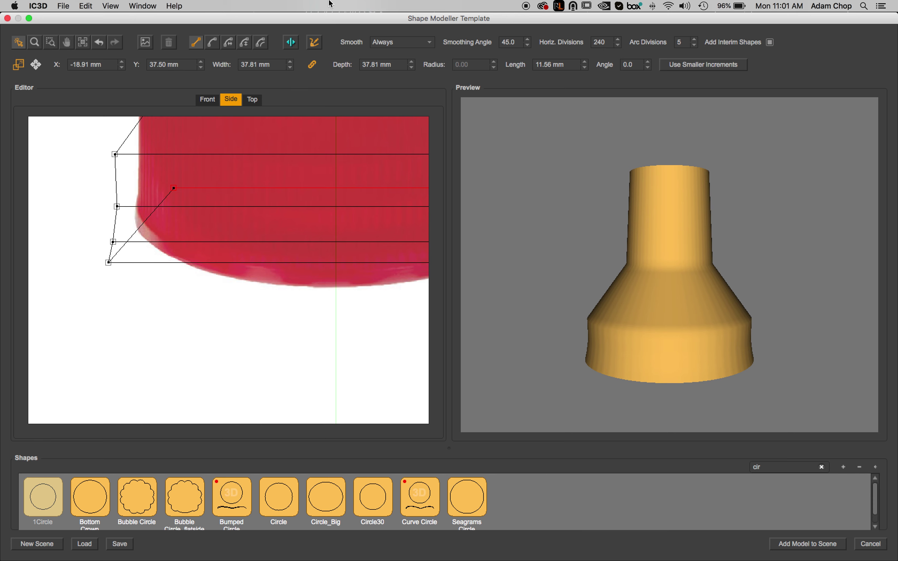
left_click(395, 47)
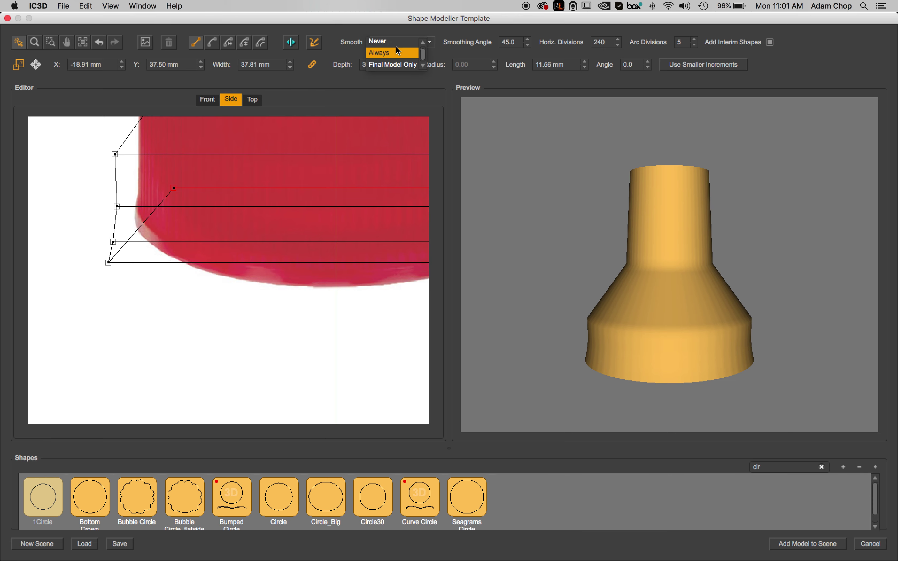
left_click(396, 64)
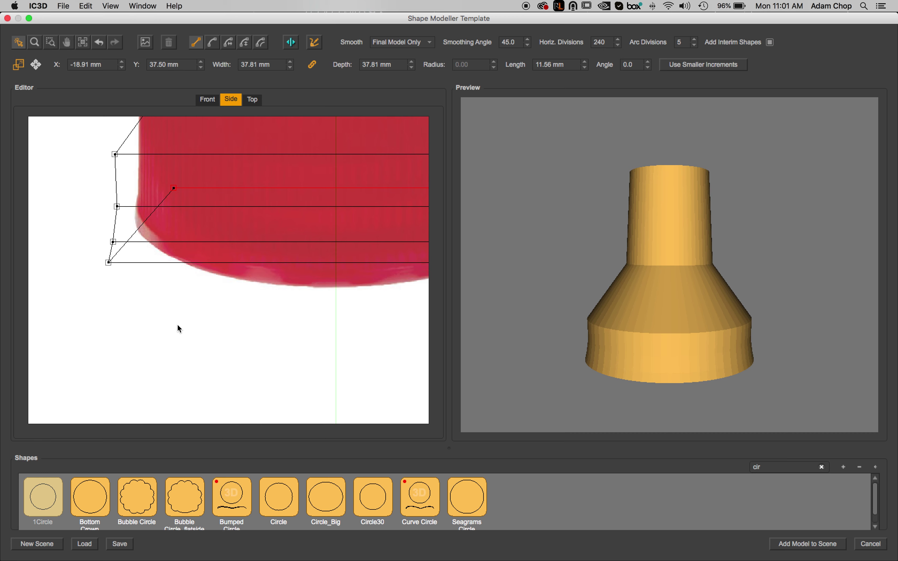
Form the hollow rim by aligning the lowest cross-sections with the photographed cap's bottom edge, with the inner section about 43.68 mm wide at Y 37.94 mm.
left_click_drag(109, 264, 146, 234)
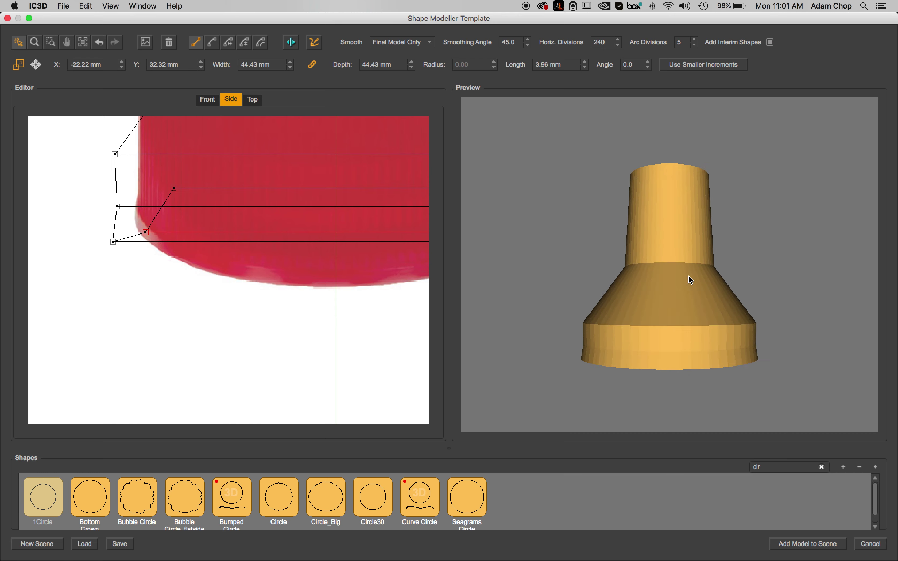
left_click_drag(688, 275, 687, 260)
left_click_drag(585, 335, 590, 352)
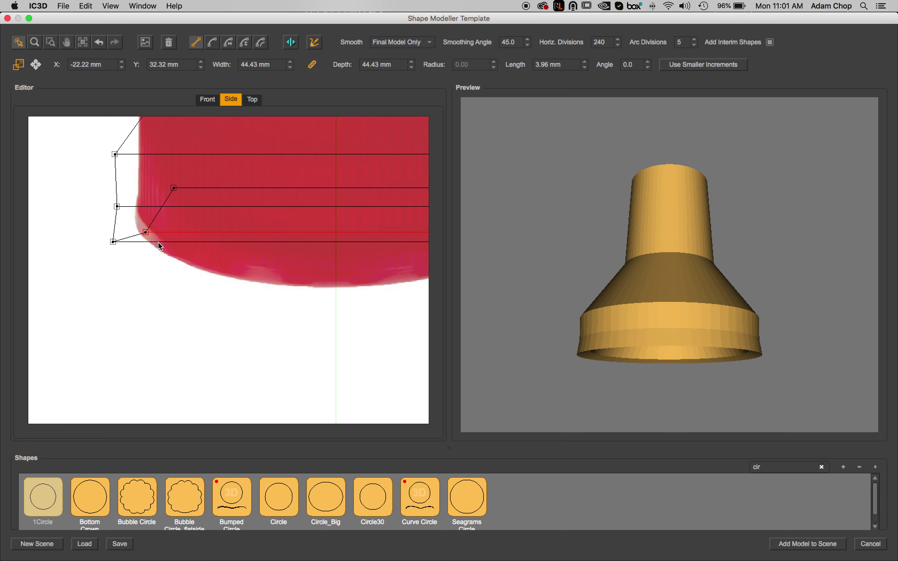
left_click_drag(113, 244, 138, 232)
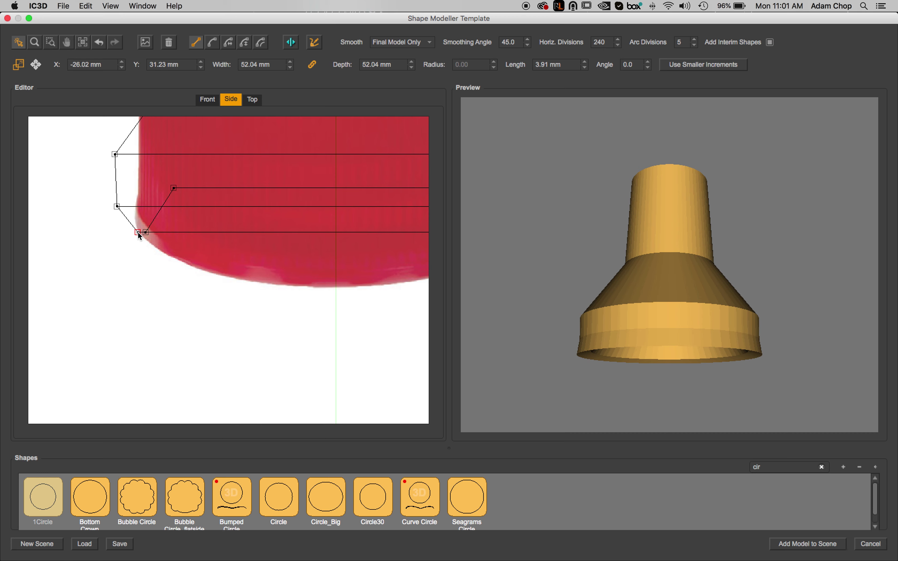
left_click_drag(146, 232, 148, 233)
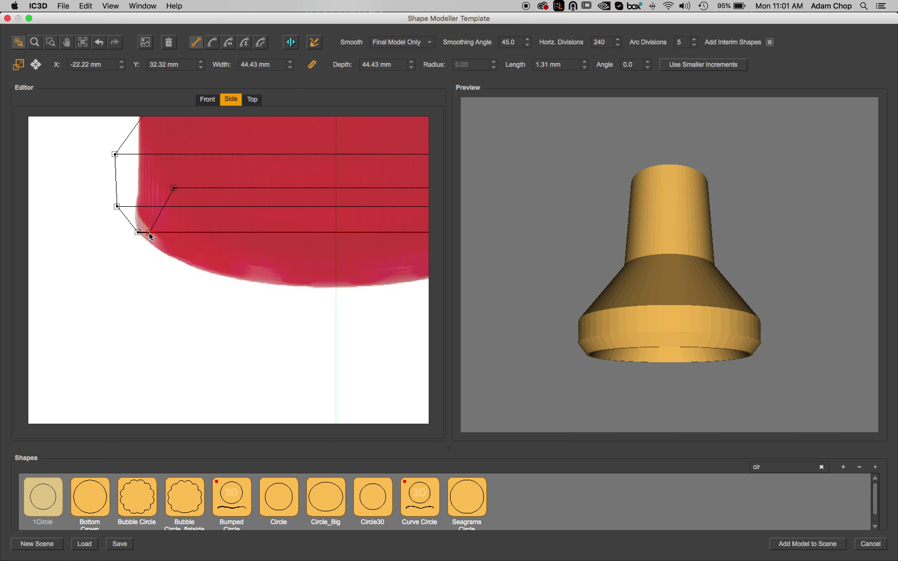
left_click_drag(174, 189, 148, 186)
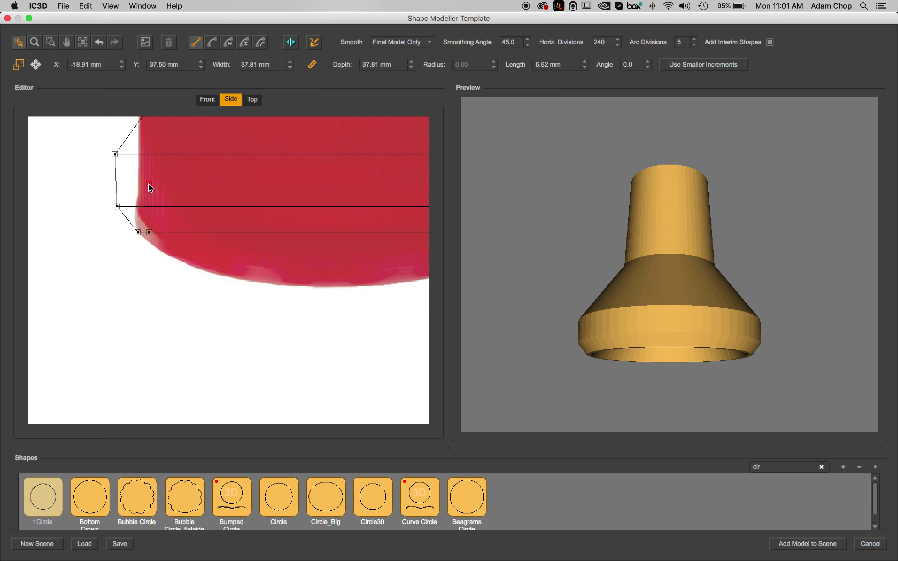
left_click_drag(630, 329, 587, 317)
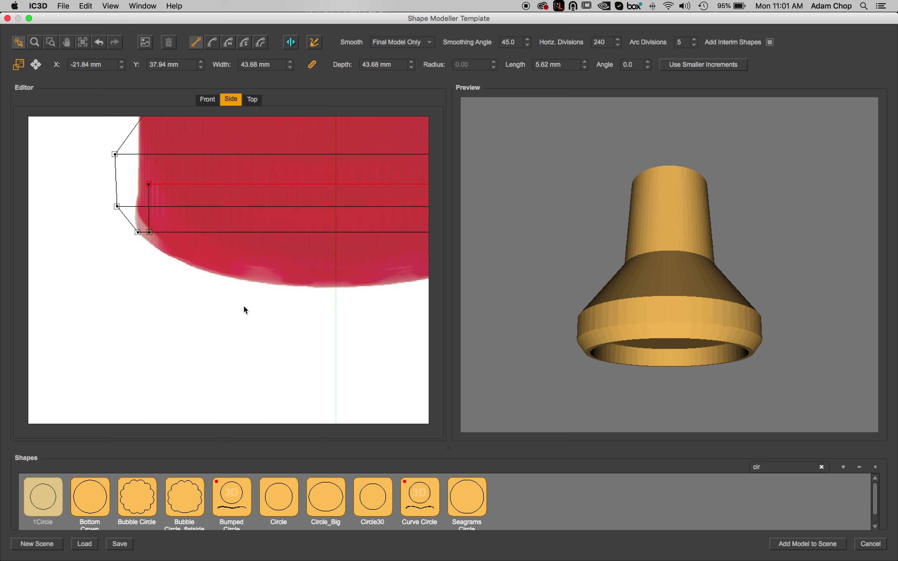
Shape the outer profile with sections about 46 mm and 44.55 mm wide at the lower band and about 44.68 mm near the cap's top edge.
left_click_drag(118, 208, 138, 217)
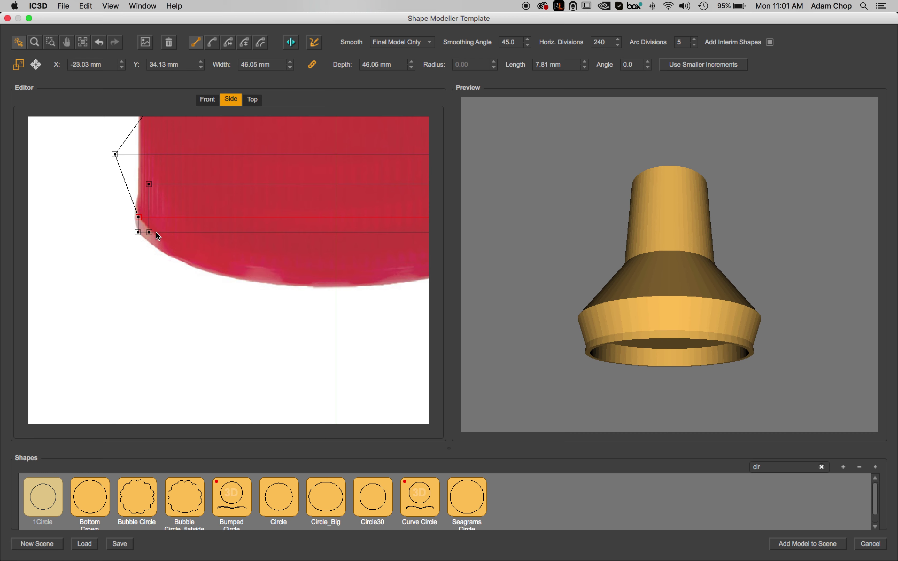
left_click_drag(114, 154, 144, 218)
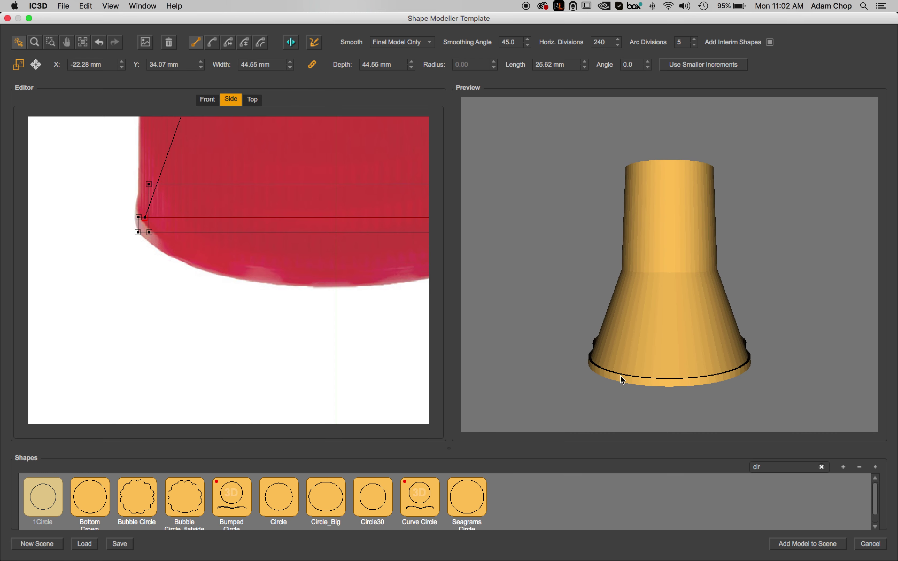
scroll(155, 181, "up", 10)
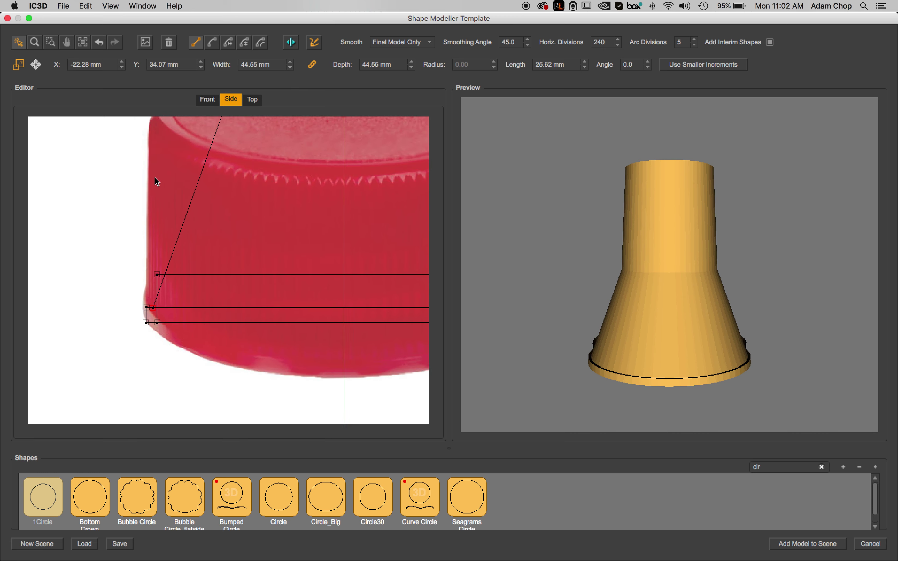
left_click_drag(245, 159, 171, 193)
left_click(146, 187)
left_click_drag(624, 263, 635, 194)
left_click_drag(618, 342, 591, 364)
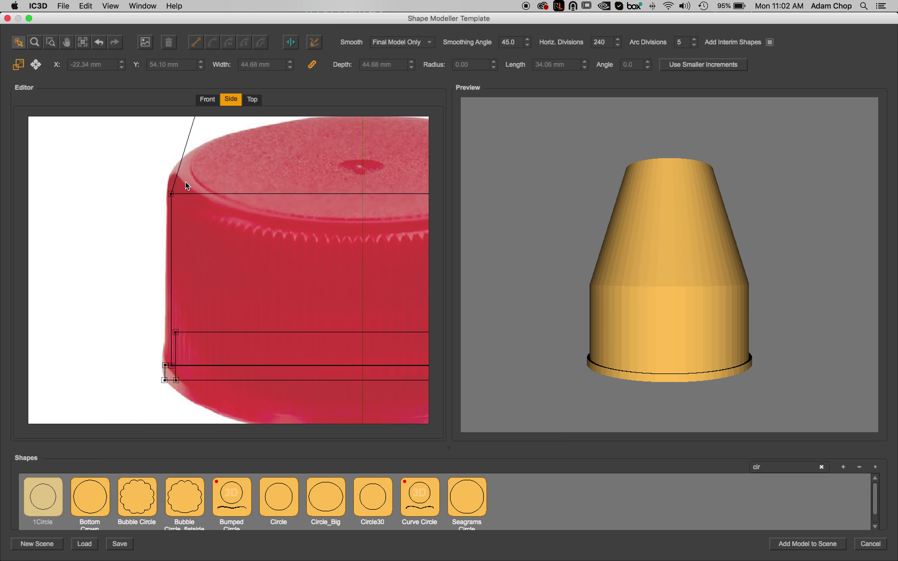
Filter the shape library for "ribb" and add a Ribbed Cap cross-section just above the lower band, about 44.55 mm wide at Y 35.01 mm.
left_click(771, 466)
type("ribb")
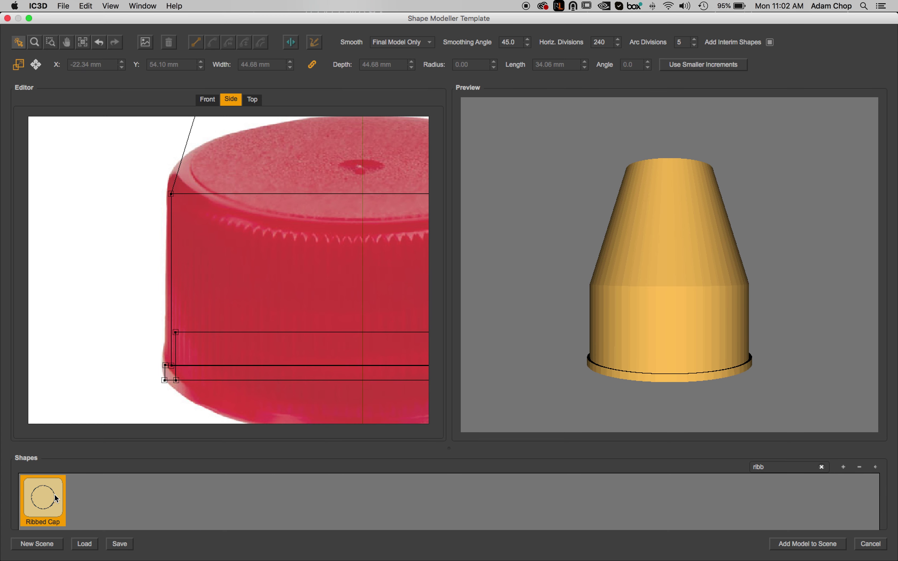
left_click_drag(43, 500, 156, 367)
left_click_drag(163, 343, 168, 339)
left_click(274, 315)
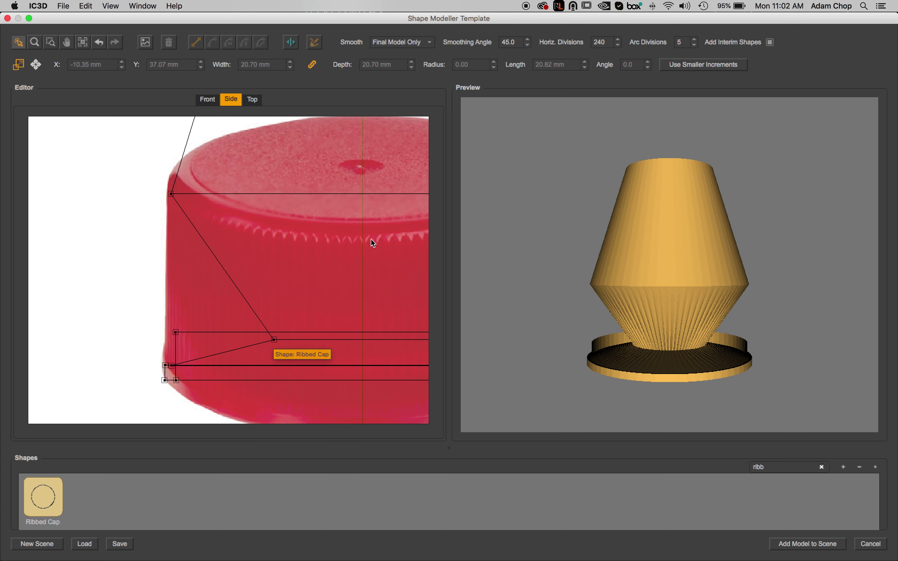
left_click(275, 339)
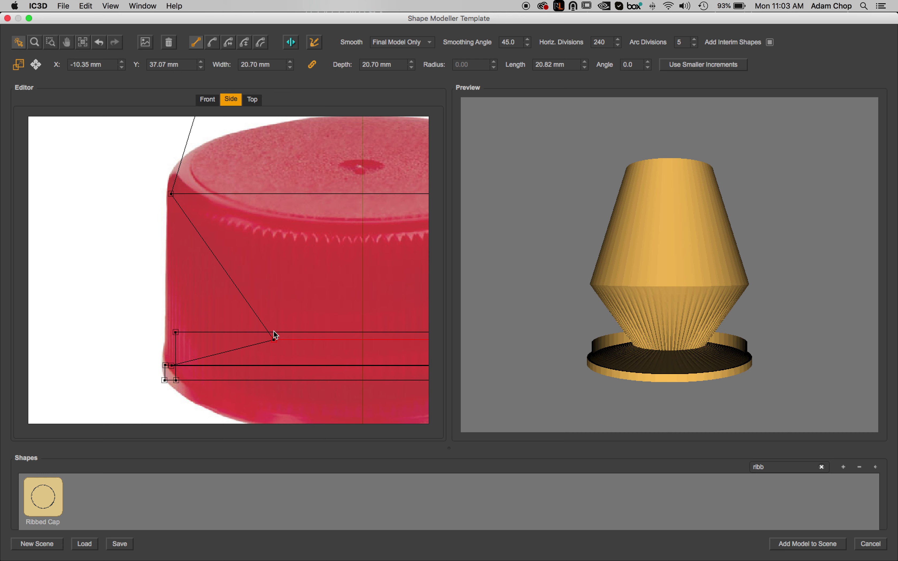
left_click_drag(274, 339, 171, 358)
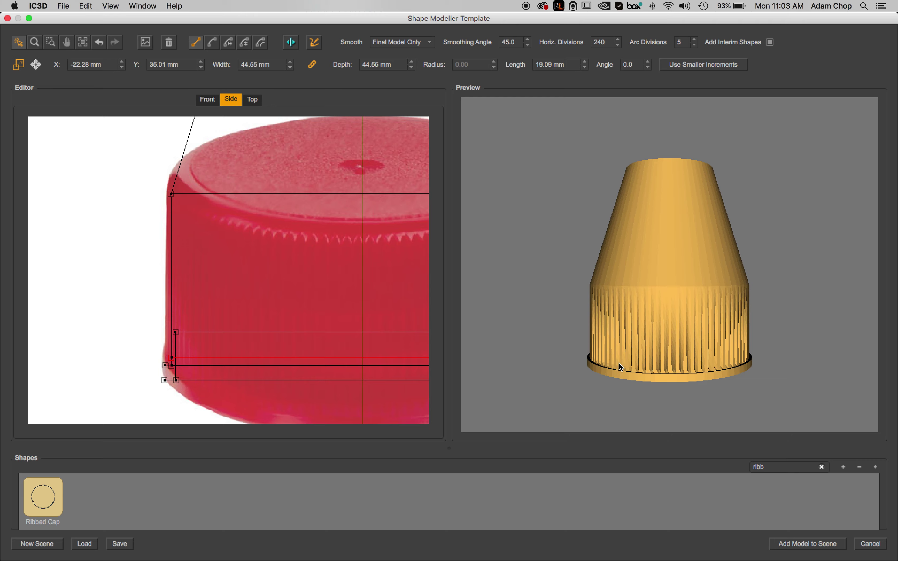
left_click_drag(603, 373, 606, 352)
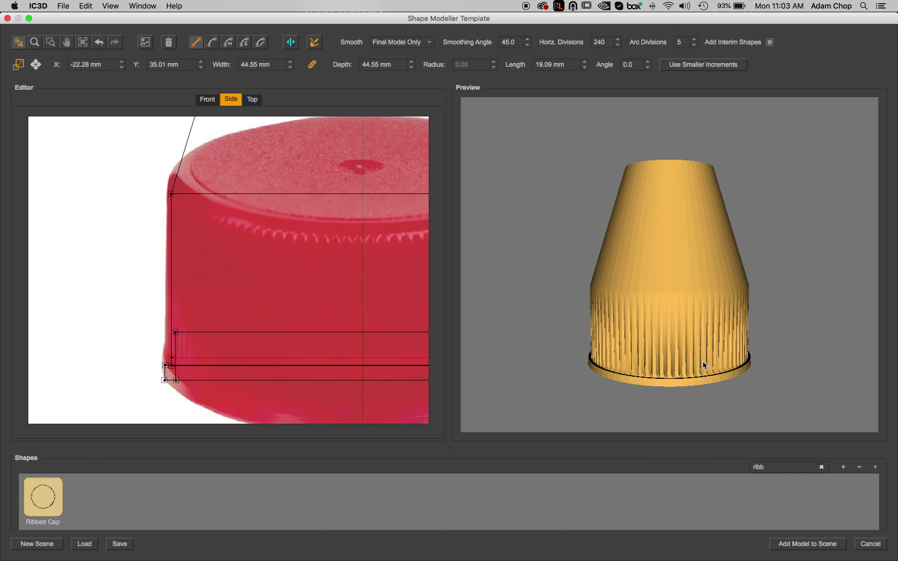
Set the horizontal divisions to 100 and inspect the ribs in the preview.
double_click(604, 42)
type("100")
key("Tab")
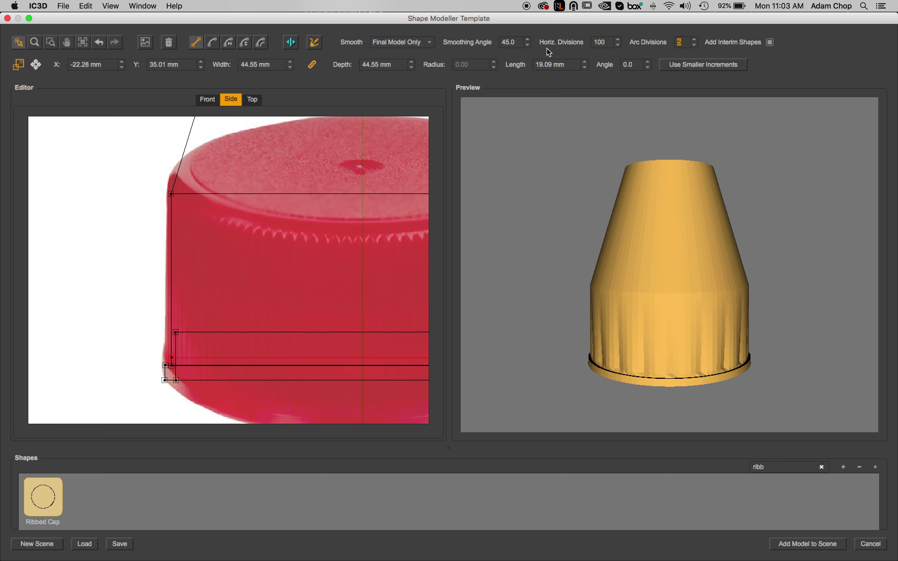
left_click_drag(603, 209, 655, 273)
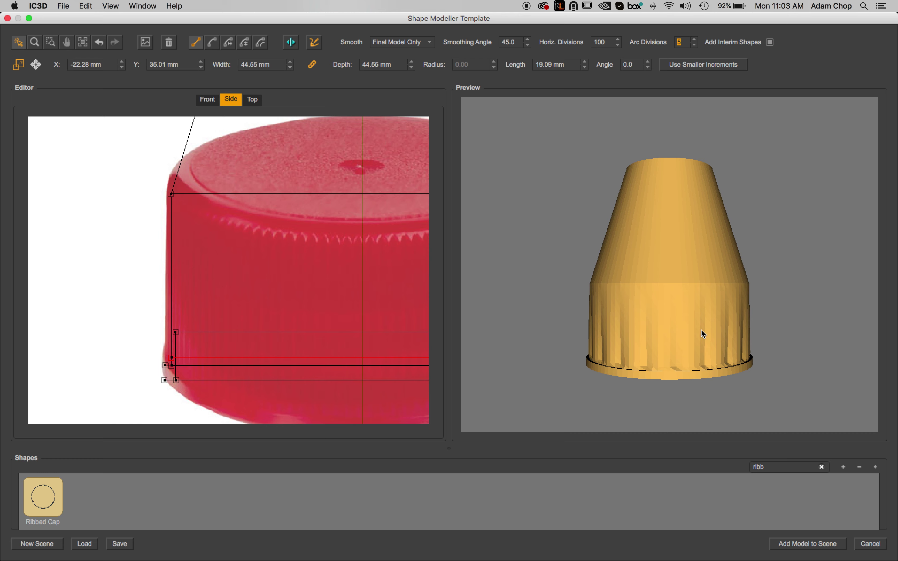
double_click(600, 42)
mouse_move(677, 281)
left_mouse_down()
mouse_move(627, 291)
mouse_move(667, 294)
left_mouse_up()
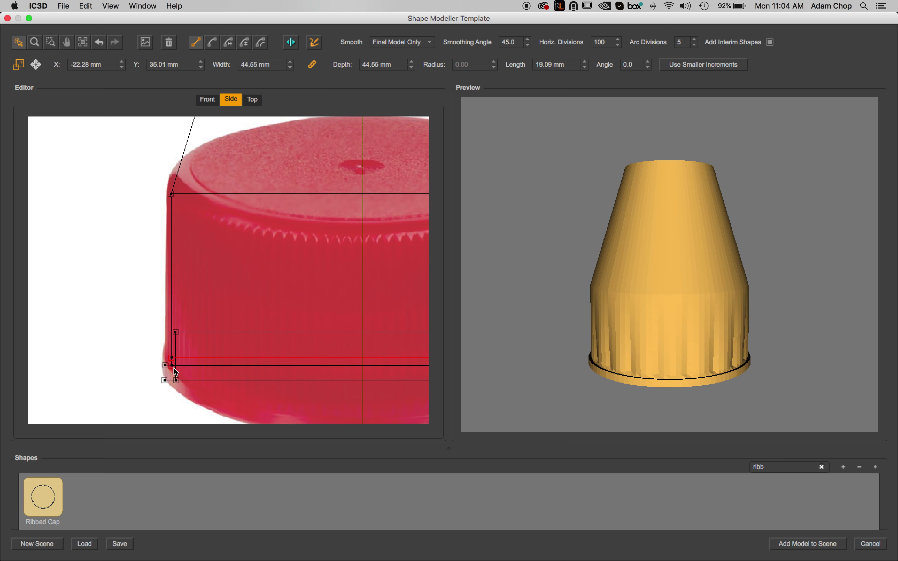
Add a second Ribbed Cap cross-section near the cap's top edge, about 44.68 mm wide at Y 54.60 mm.
left_click_drag(42, 495, 171, 216)
left_click_drag(273, 215, 171, 189)
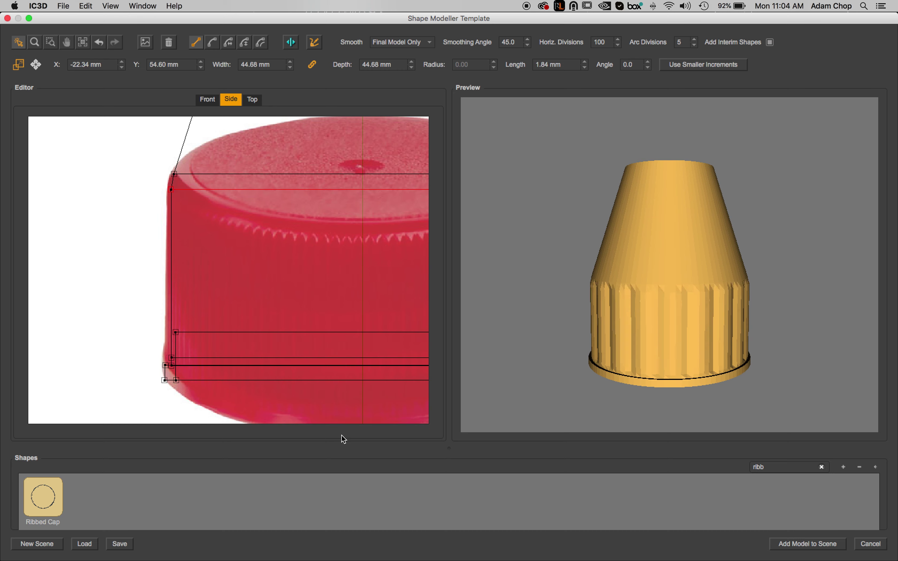
left_click_drag(538, 361, 517, 359)
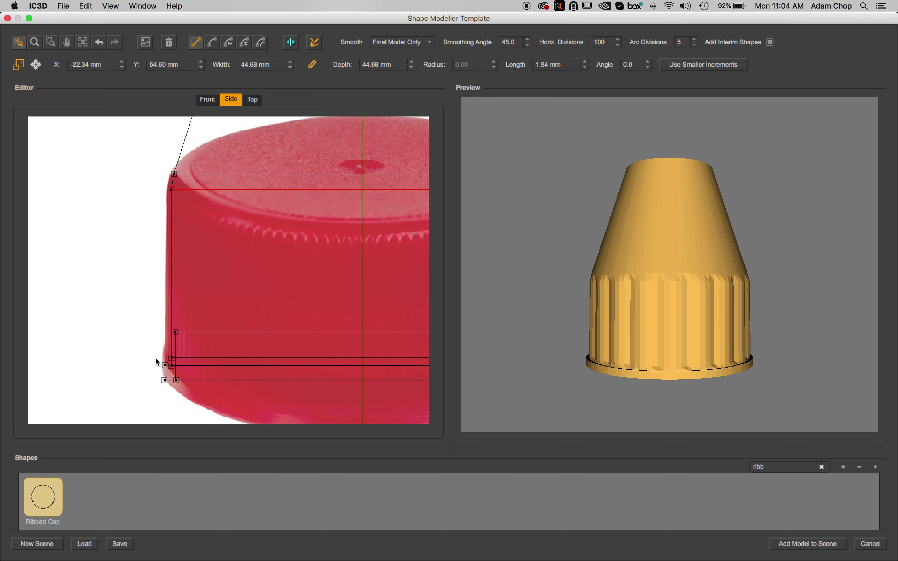
Filter the shape library for "cir" and add a 1Circle section just above the upper ribbed section, about 44.18 mm wide at Y 55.03 mm.
key("BackSpace")
key("BackSpace")
key("BackSpace")
key("BackSpace")
type("cir")
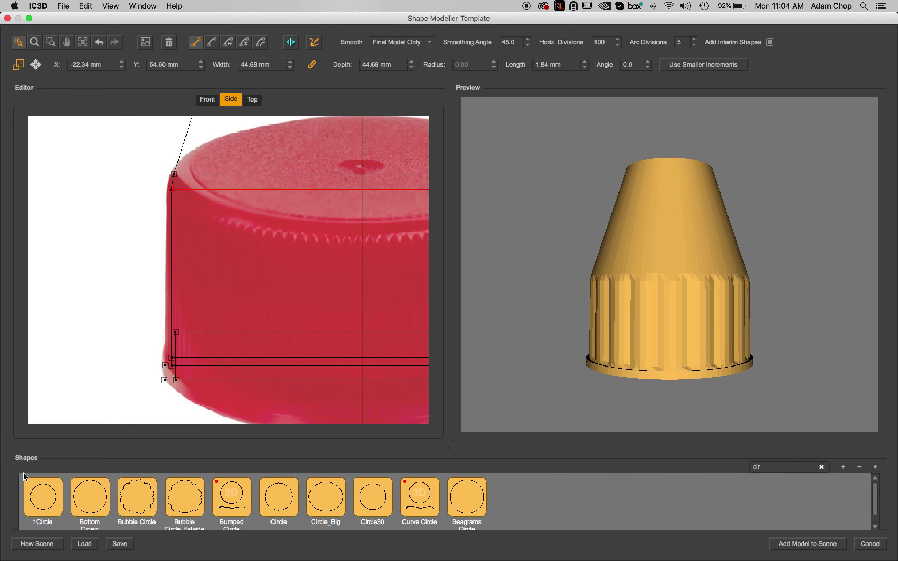
left_click(31, 490)
left_click_drag(44, 504, 174, 180)
left_click(150, 194)
left_click_drag(244, 182, 173, 186)
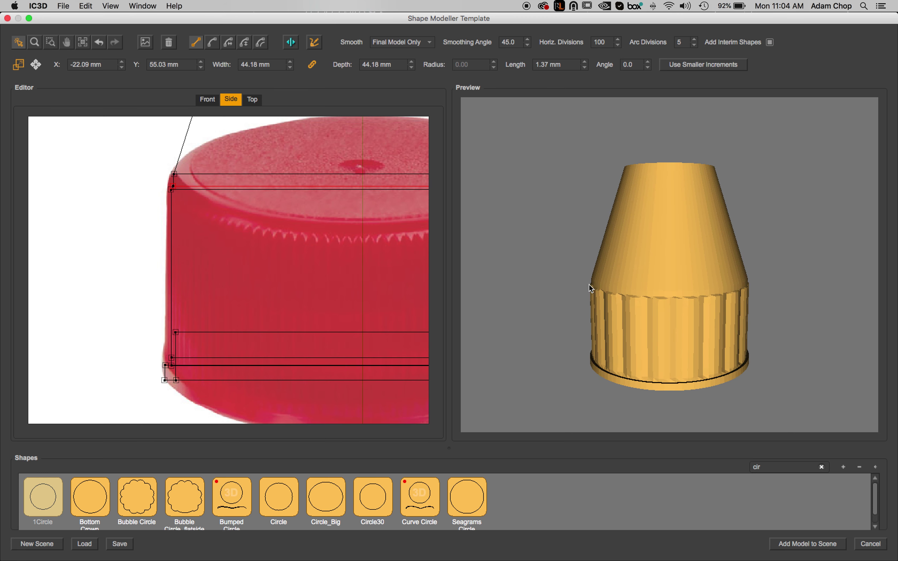
Move the circular section at the cap's top corner slightly inward and up to follow the photographed bevel.
scroll(303, 234, "right", 10)
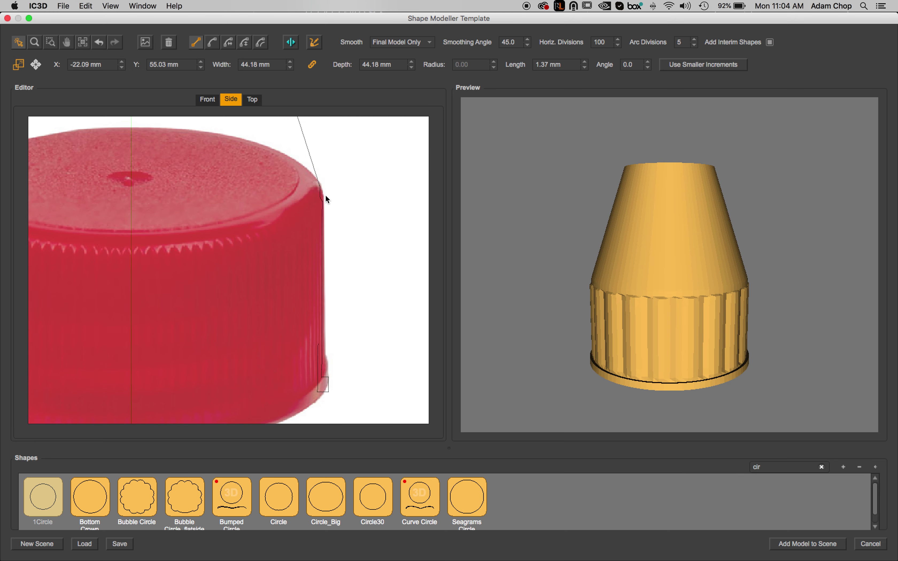
scroll(318, 190, "left", 9)
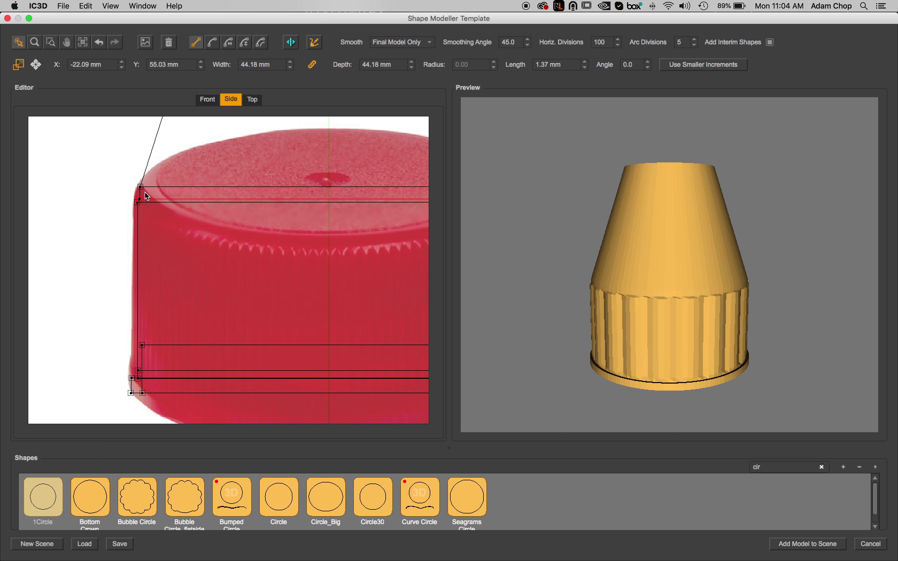
left_click_drag(140, 187, 149, 189)
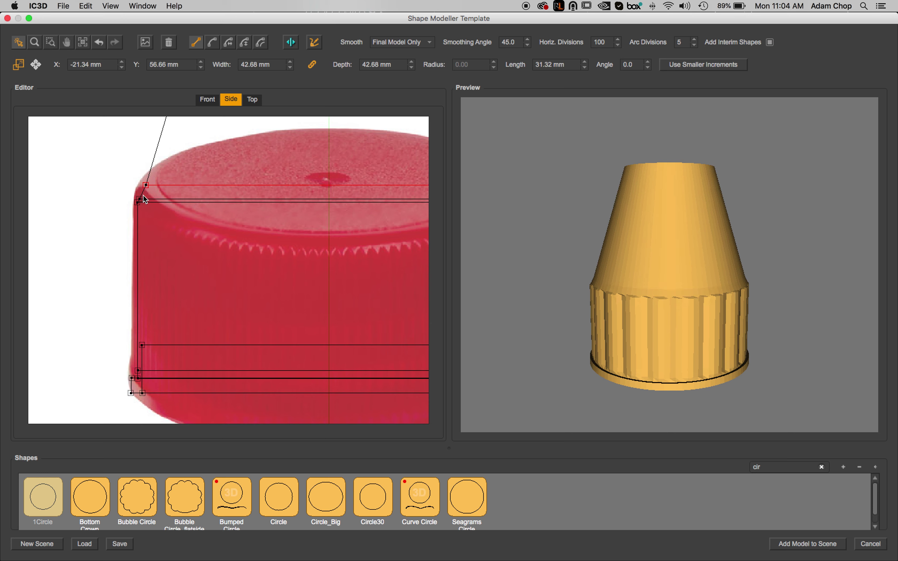
left_click(50, 42)
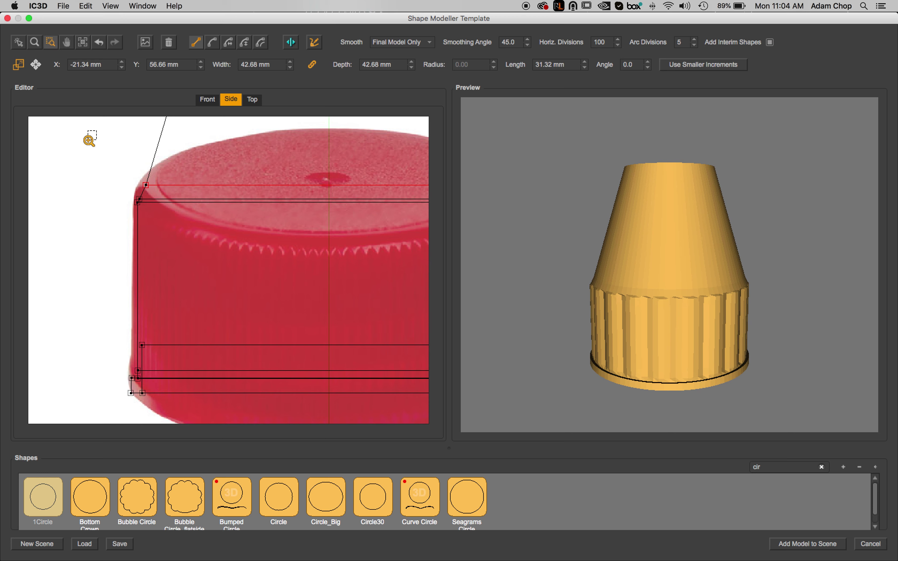
left_click_drag(89, 137, 230, 256)
left_click(18, 42)
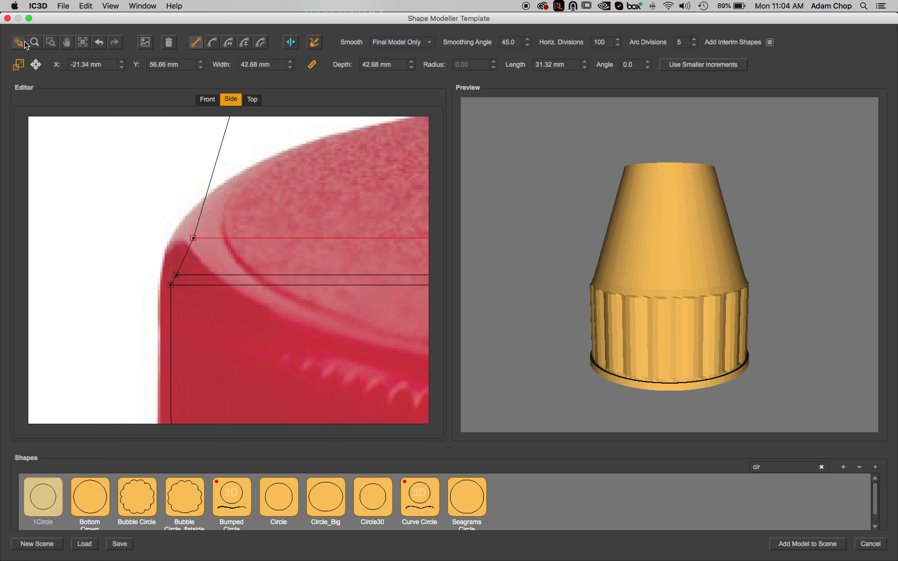
left_click_drag(193, 238, 198, 238)
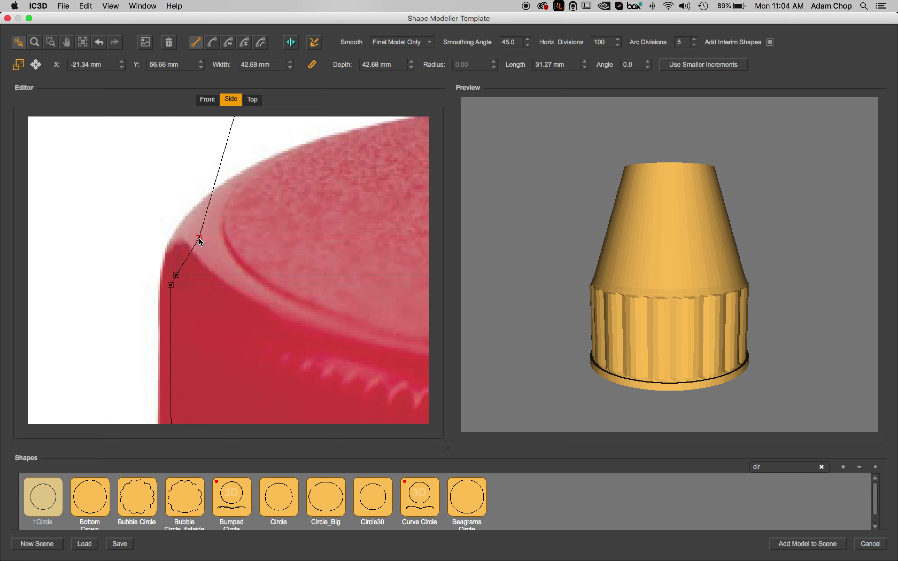
Change the bevel segment above the 44.18 mm circle to an outward arc, with its upper circle about 40.69 mm wide at Y 56.72 mm.
left_click(177, 275)
left_click(212, 44)
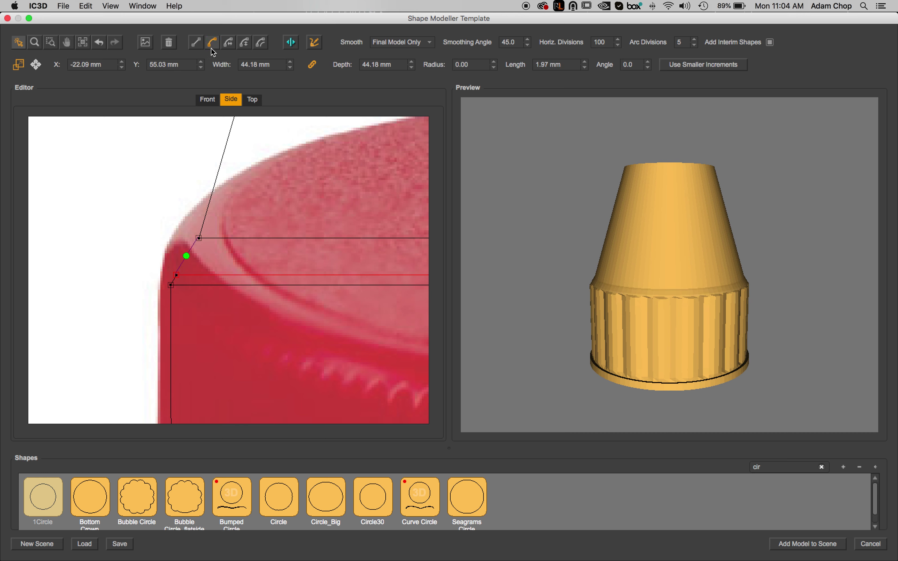
left_click_drag(188, 256, 216, 236)
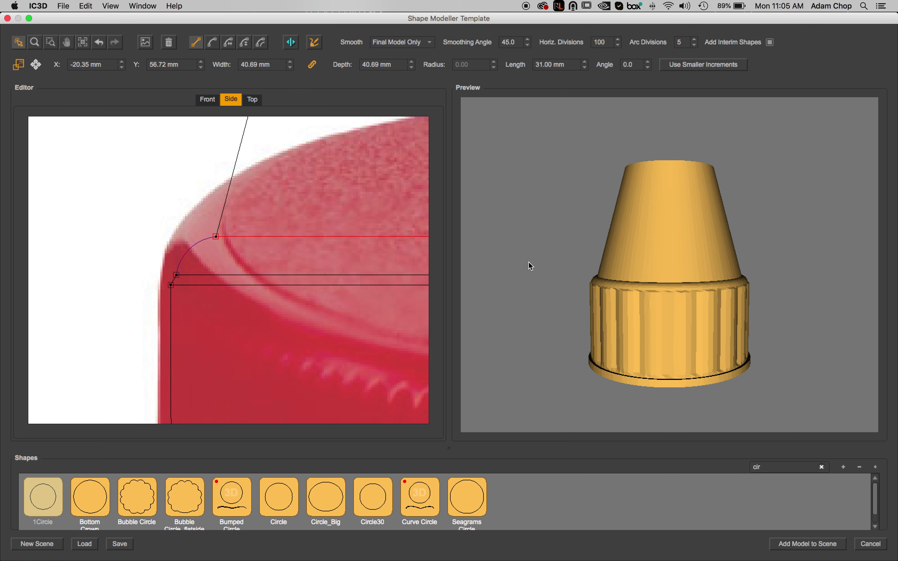
left_click_drag(529, 262, 617, 278)
Lower the arc's upper circle to about Y 56.25 mm at 40.65 mm wide and inspect the rounded edge in the preview.
left_click(177, 274)
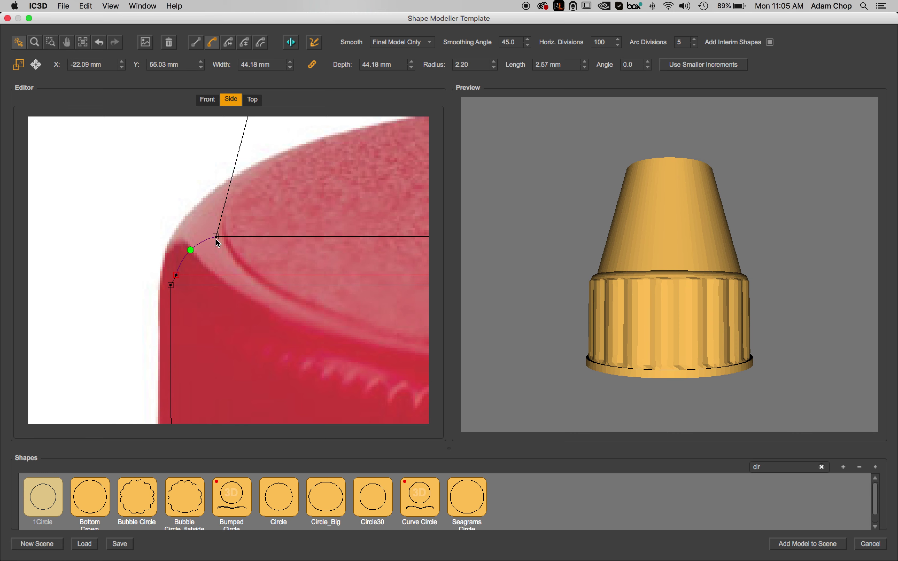
left_click_drag(216, 239, 216, 247)
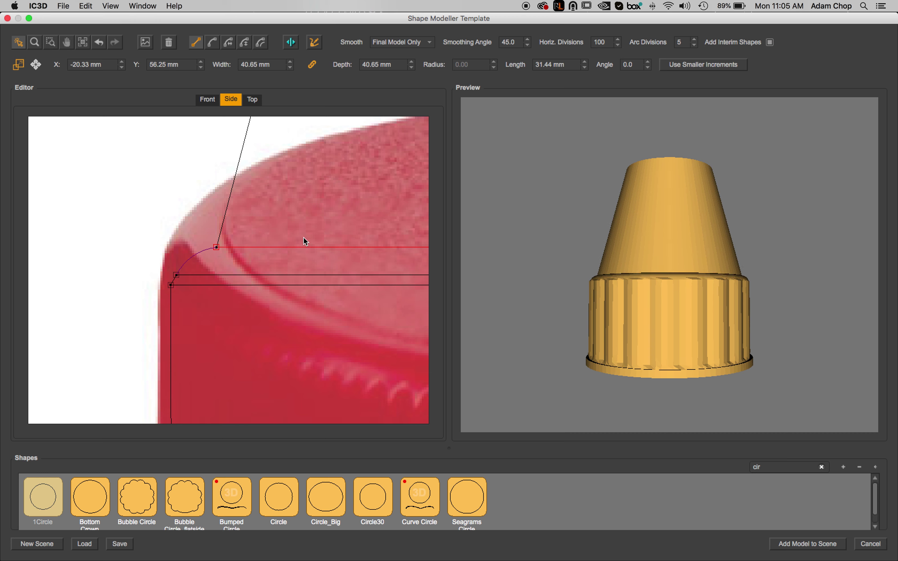
left_click_drag(537, 226, 565, 271)
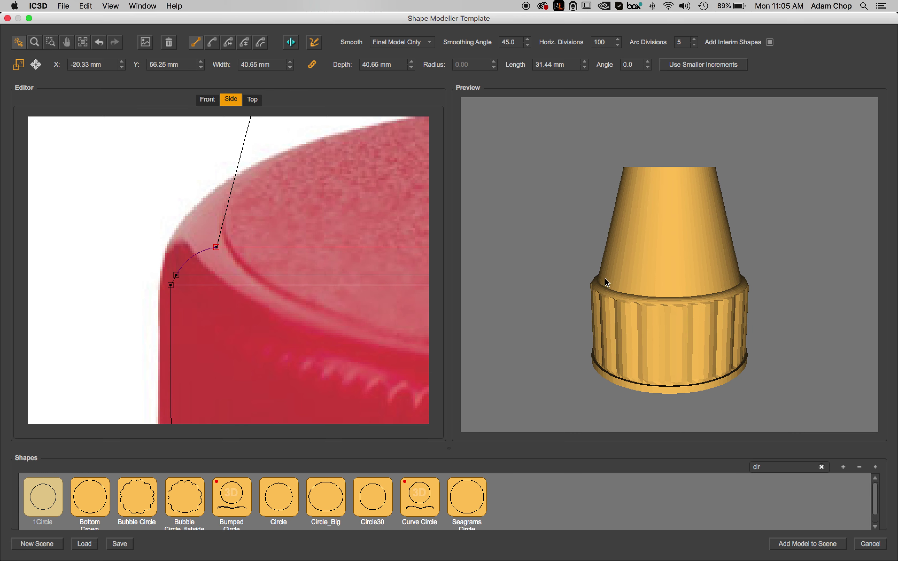
left_click_drag(739, 38, 897, 62)
left_click(119, 230)
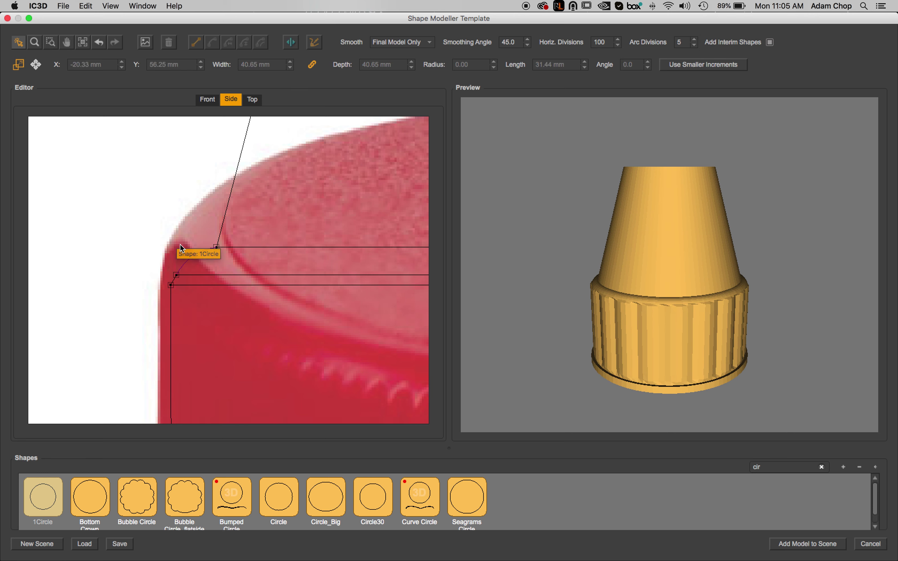
Add a 1Circle section just above the rounded edge, about 40.18 mm wide at Y 56.48 mm, and inspect it in the preview.
scroll(217, 255, "right", 5)
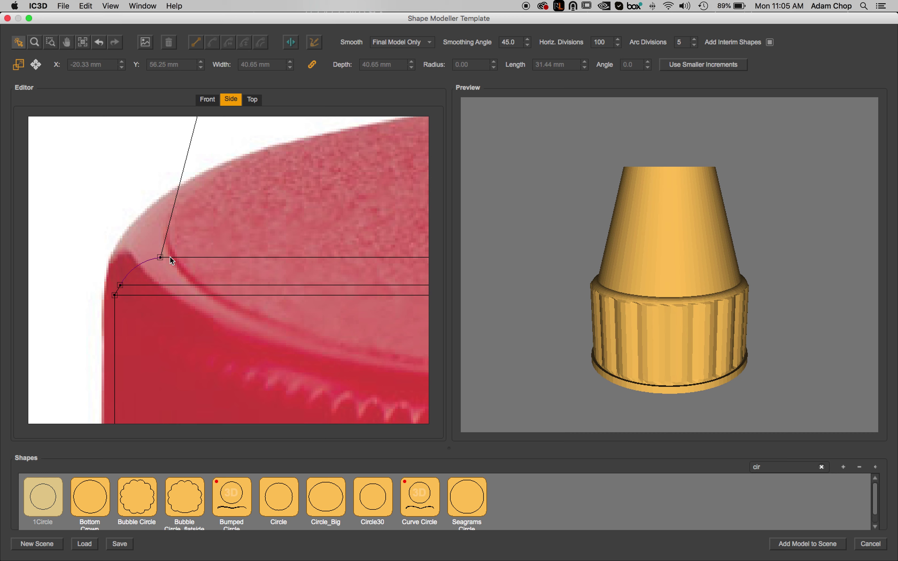
left_click_drag(41, 489, 231, 228)
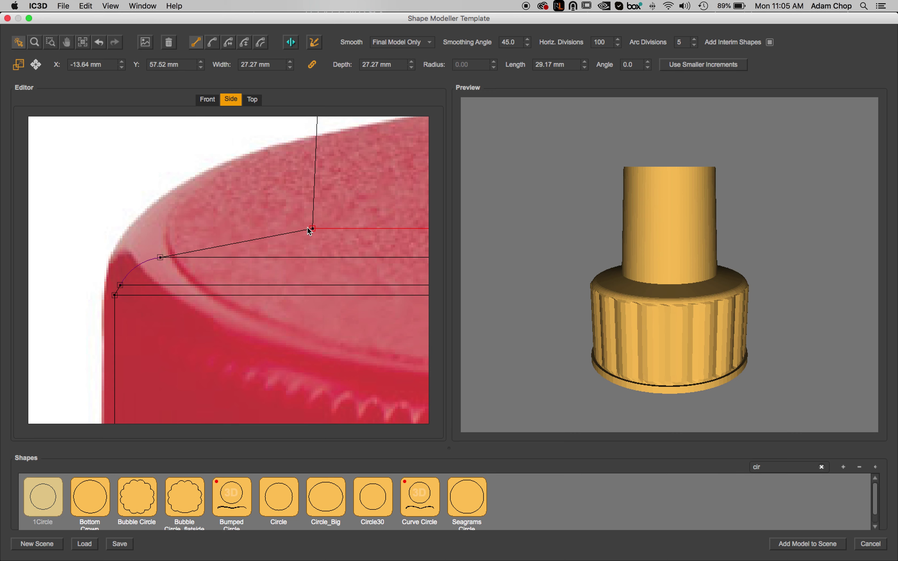
left_click_drag(311, 231, 167, 252)
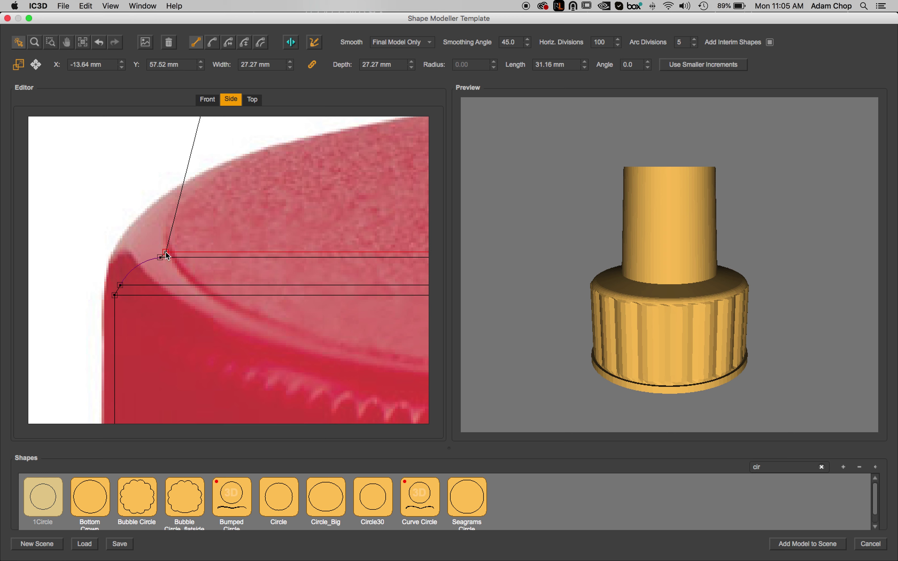
scroll(479, 245, "up", 5)
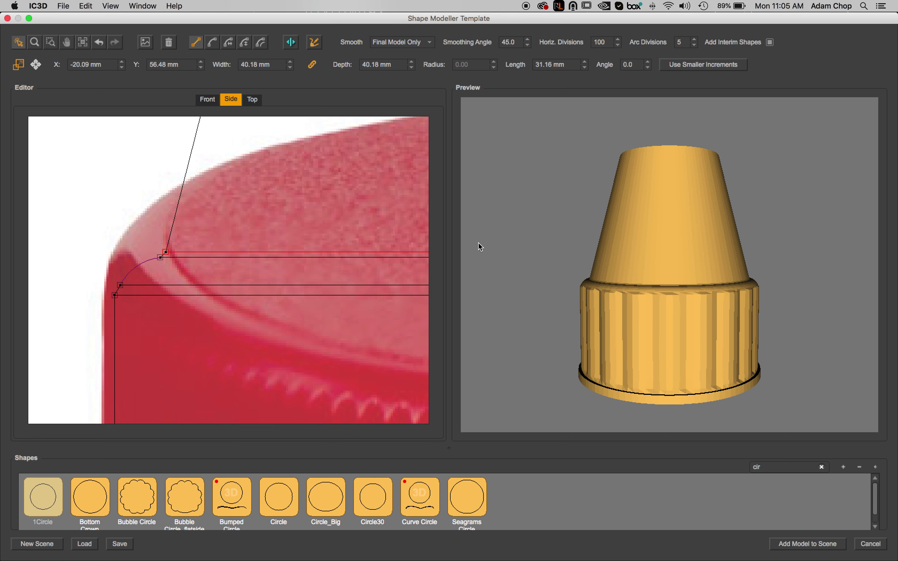
scroll(480, 247, "up", 3)
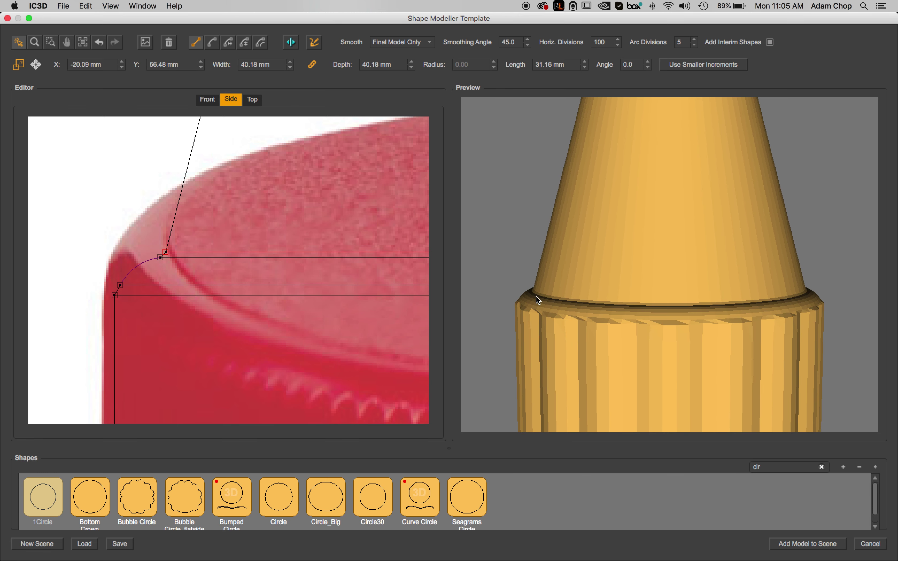
Change the short segment above the 40.65 mm circle to an arc and bend it inward to a radius of about -0.23.
left_click(160, 257)
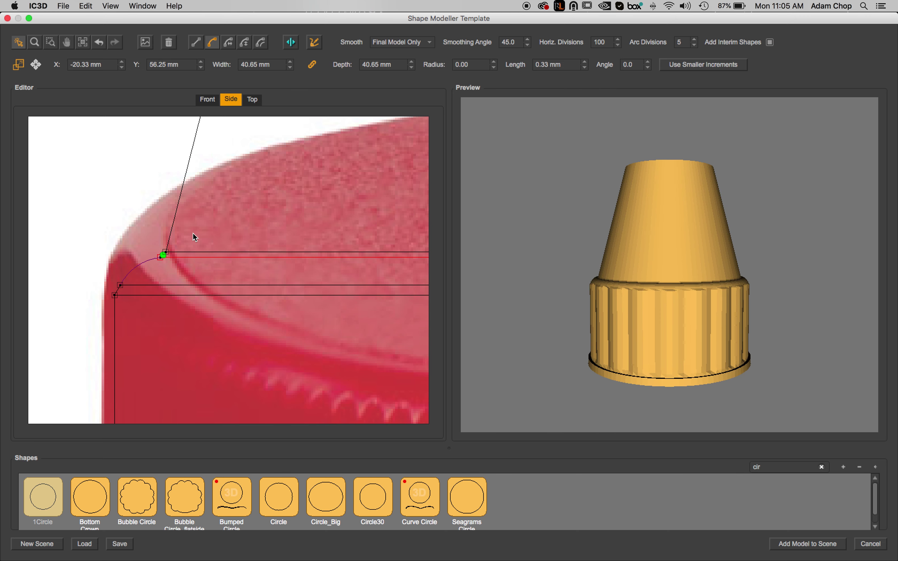
left_click(50, 42)
left_click_drag(121, 202, 193, 276)
left_click(18, 42)
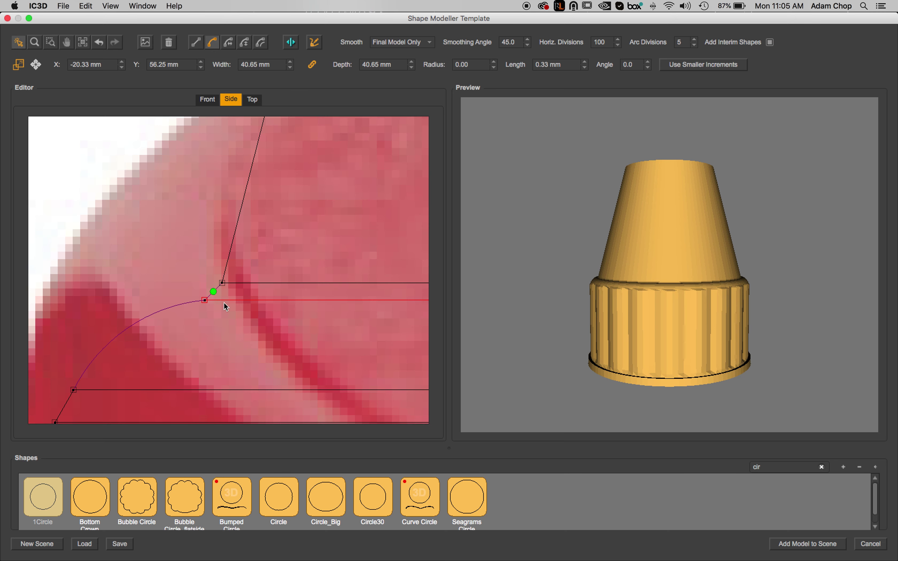
left_click_drag(213, 292, 218, 295)
Add another 1Circle section on the cap's top, inward from the rim groove.
left_click_drag(43, 498, 228, 259)
scroll(215, 255, "right", 5)
scroll(216, 255, "up", 4)
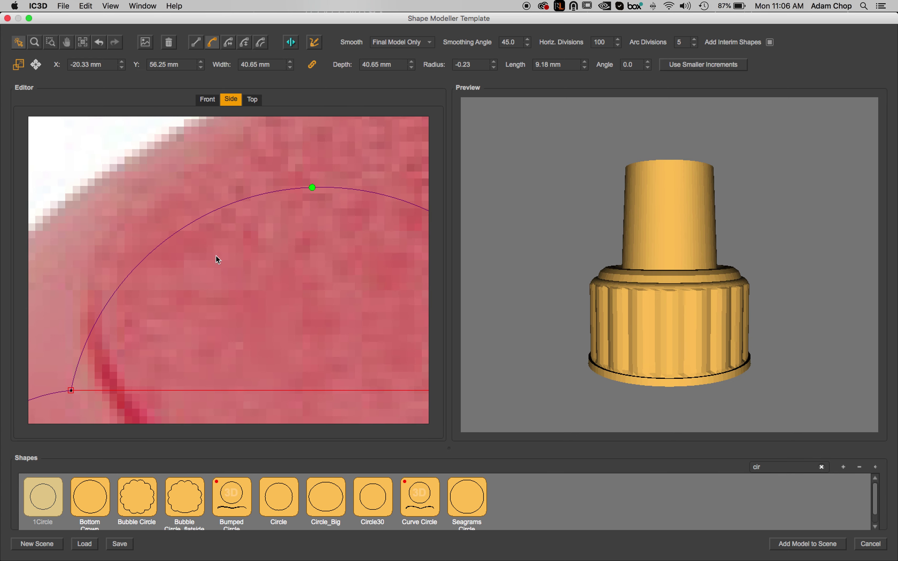
scroll(218, 259, "left", 5)
scroll(219, 260, "down", 3)
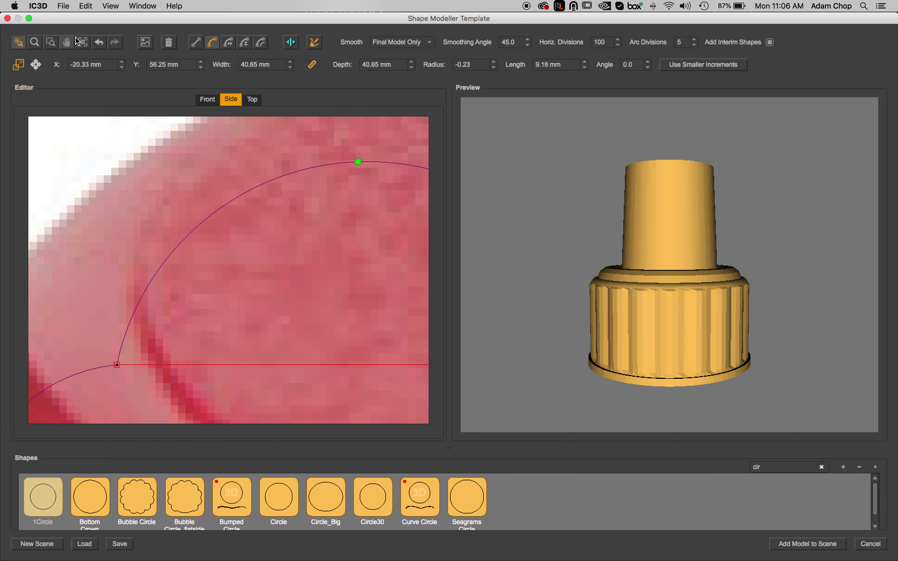
left_click(82, 42)
left_click_drag(166, 259, 242, 305)
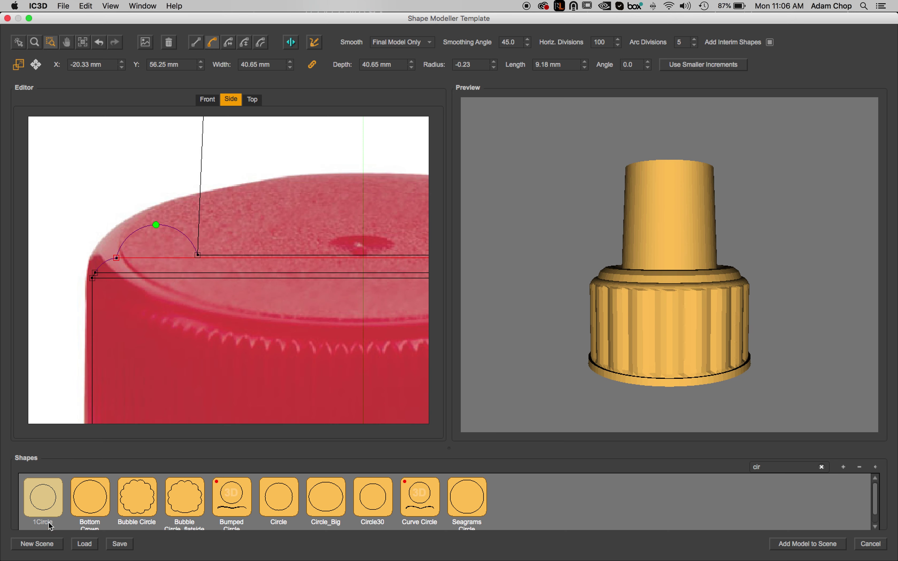
Add one more 1Circle section and move both loose circles to the rim groove, the upper one about 39.22 mm wide at Y 56.85 mm.
left_click_drag(44, 498, 202, 211)
left_click(19, 42)
left_click_drag(201, 257, 121, 252)
left_click_drag(198, 212, 125, 251)
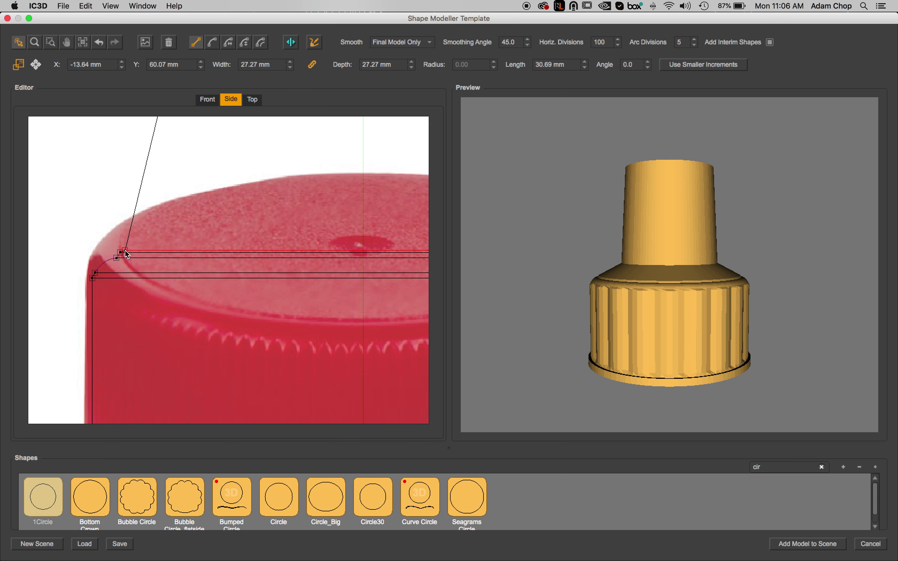
Reapply the arc above the 40.65 mm circle and tighten the two circles above it at the groove, the lower about 40.13 mm wide.
left_click(50, 42)
left_click_drag(70, 210, 182, 294)
left_click(17, 44)
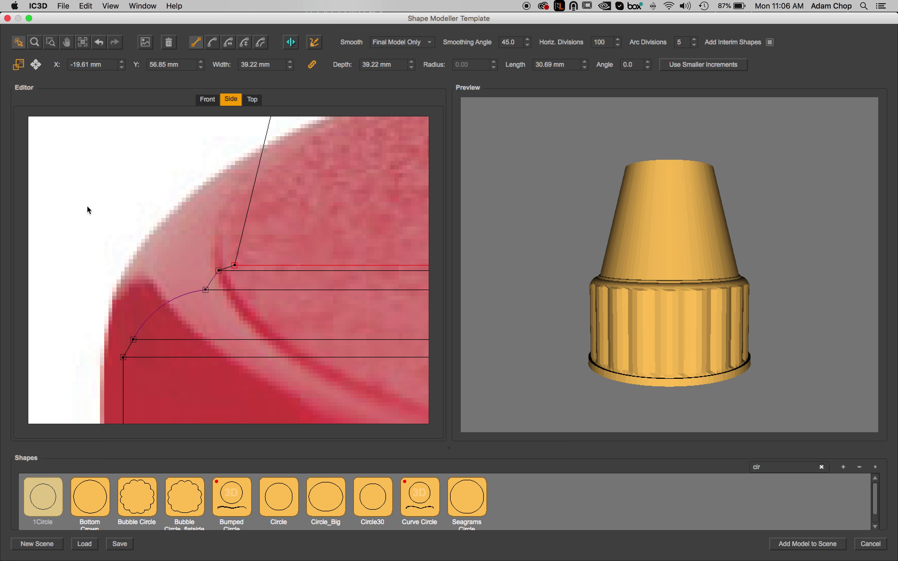
left_click(205, 290)
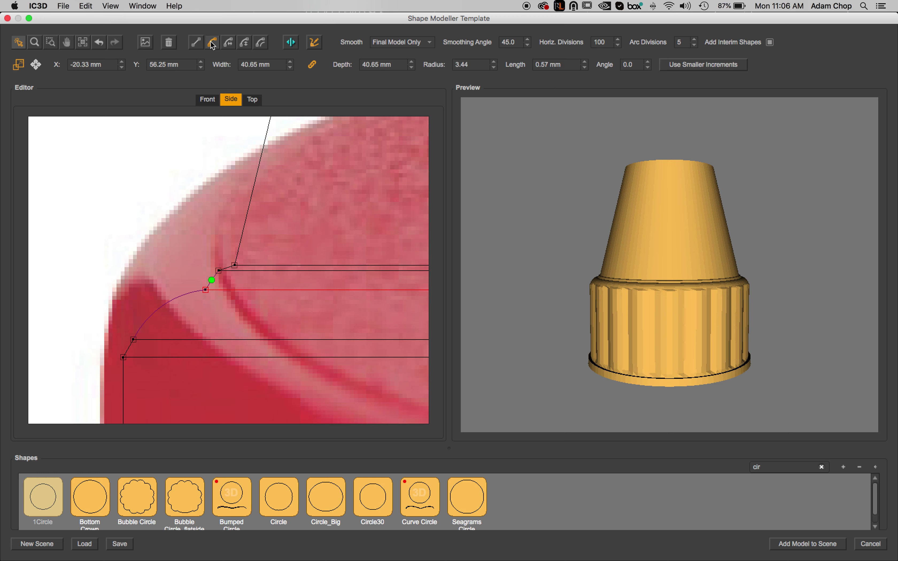
left_click_drag(211, 281, 222, 275)
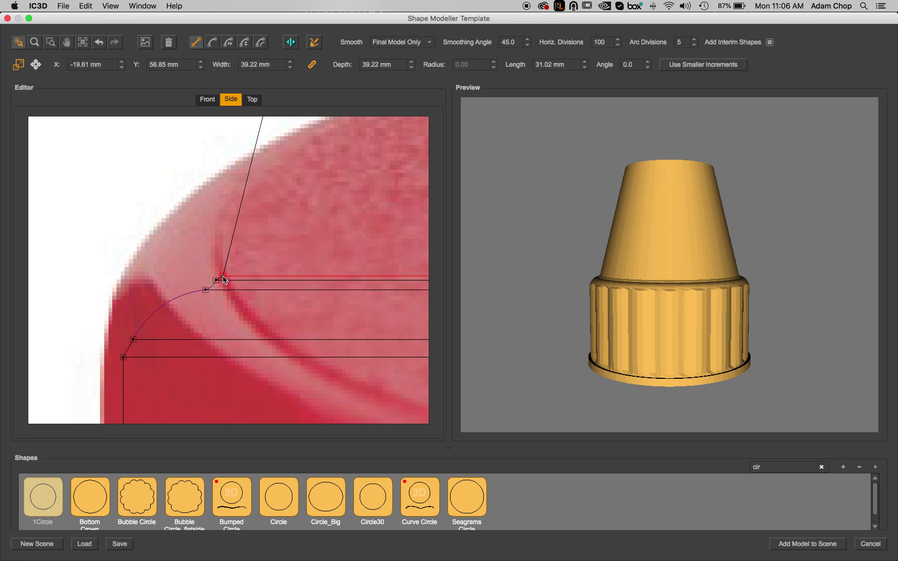
Change the segment above the 40.13 mm circle to an arc of about 0.09 radius and inspect the rim in the preview.
left_click(216, 280)
left_click(214, 46)
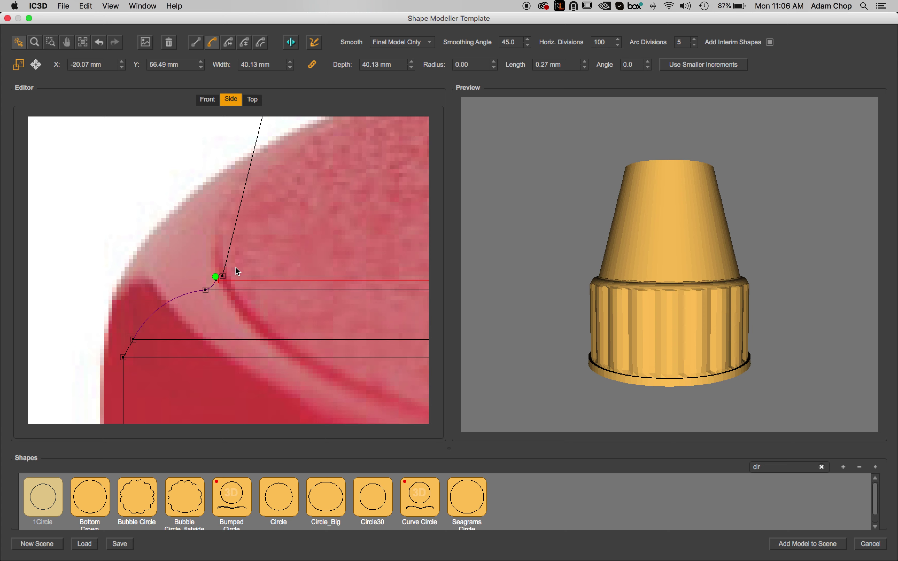
left_click(219, 278)
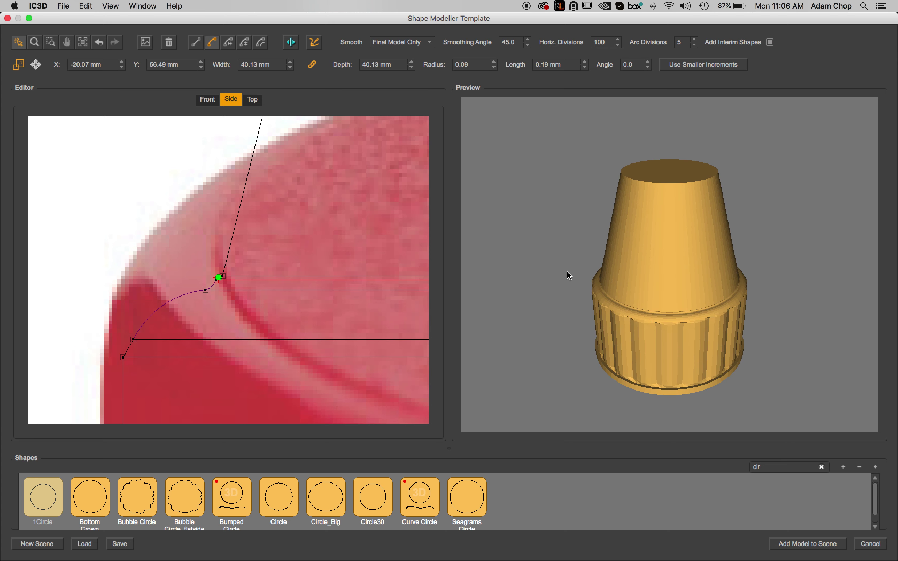
scroll(567, 273, "up", 5)
left_click_drag(567, 267, 566, 261)
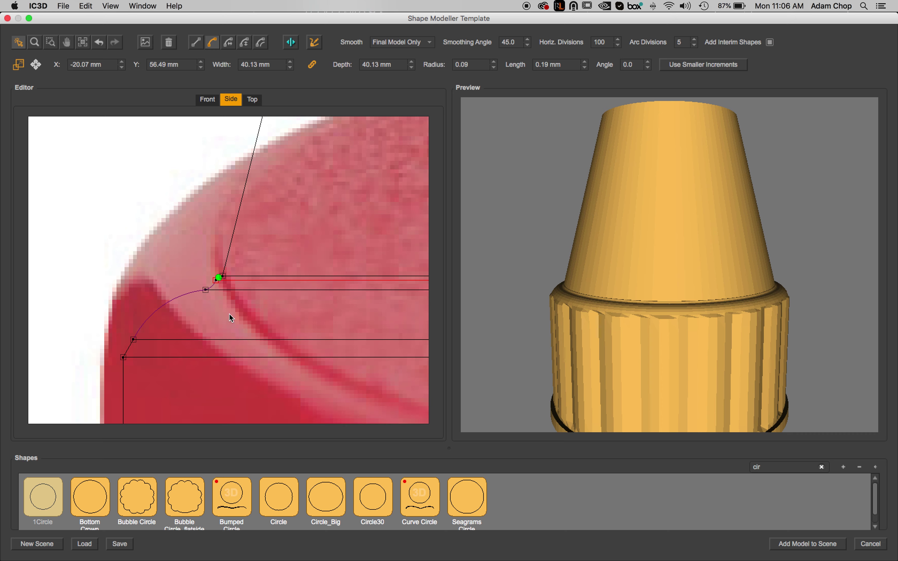
Pull the model's topmost circle down onto the cap's top, about 7.40 mm wide at Y 60.58 mm, and check the preview.
left_click(199, 313)
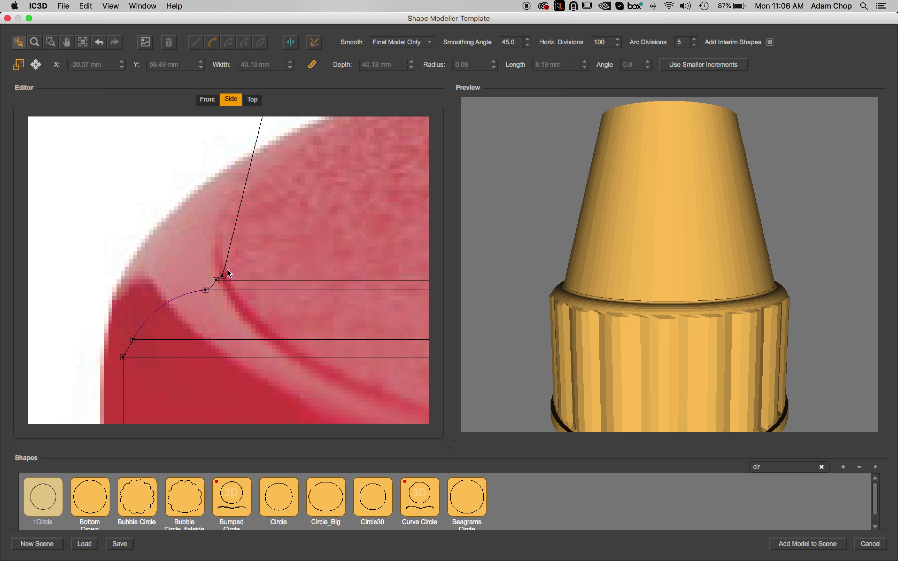
scroll(317, 278, "up", 4)
scroll(318, 278, "right", 5)
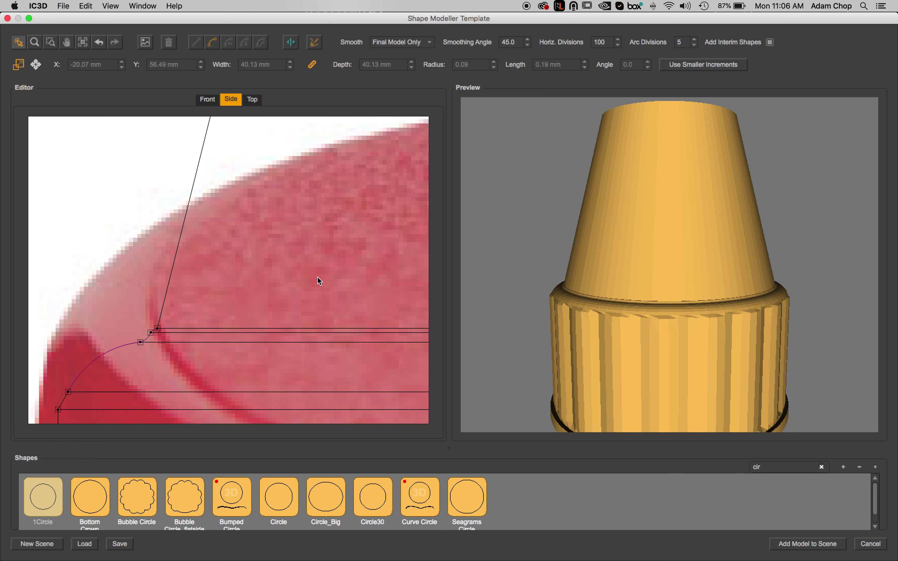
left_click(78, 45)
left_click(52, 43)
left_click(18, 41)
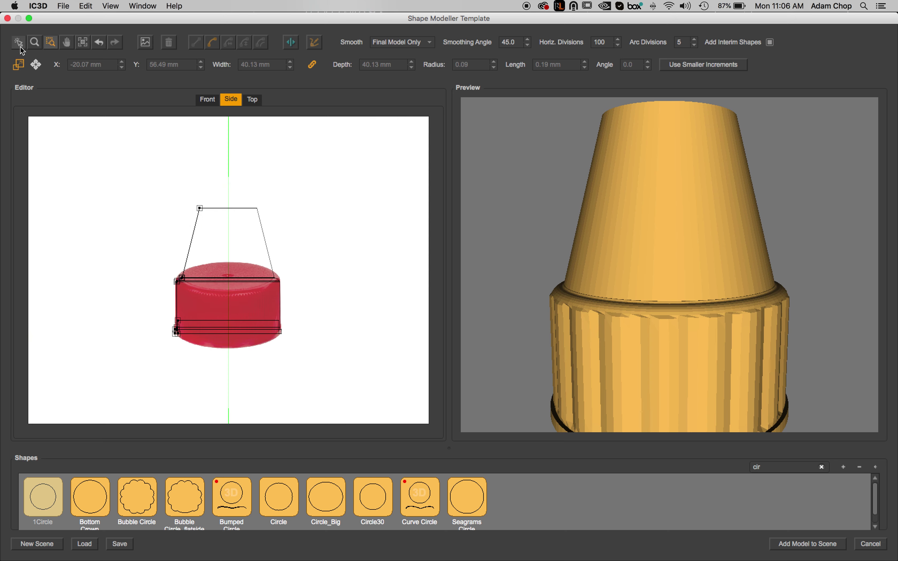
left_click_drag(200, 207, 220, 268)
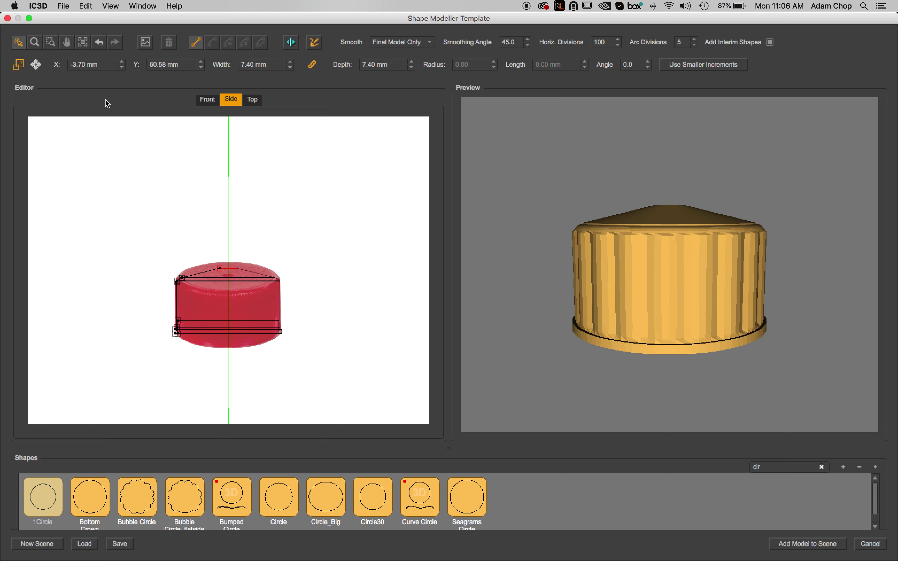
left_click_drag(662, 223, 649, 242)
left_click_drag(721, 295, 676, 264)
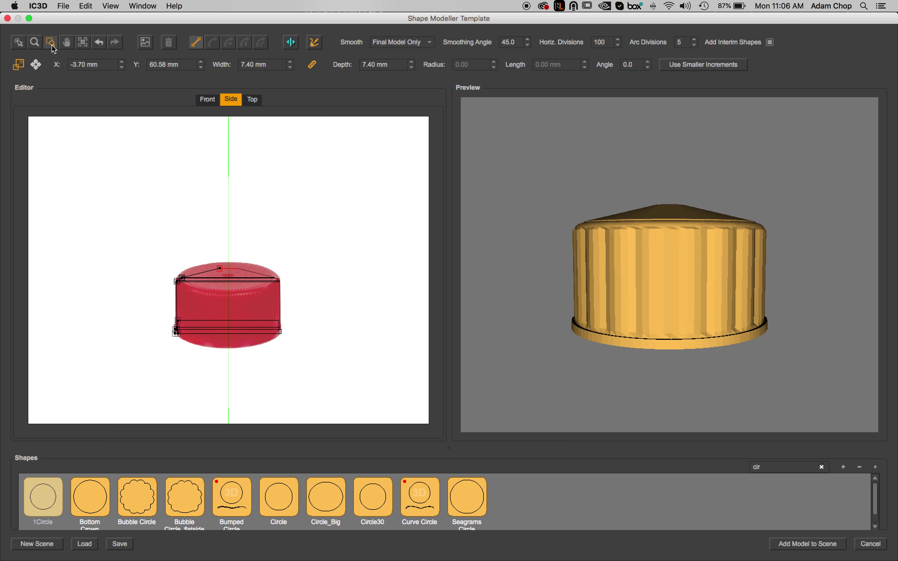
Add two 1Circle sections on the cap's top and move one to the central dimple's edge, about 6.12 mm wide at Y 56.63 mm.
left_click_drag(161, 254, 309, 363)
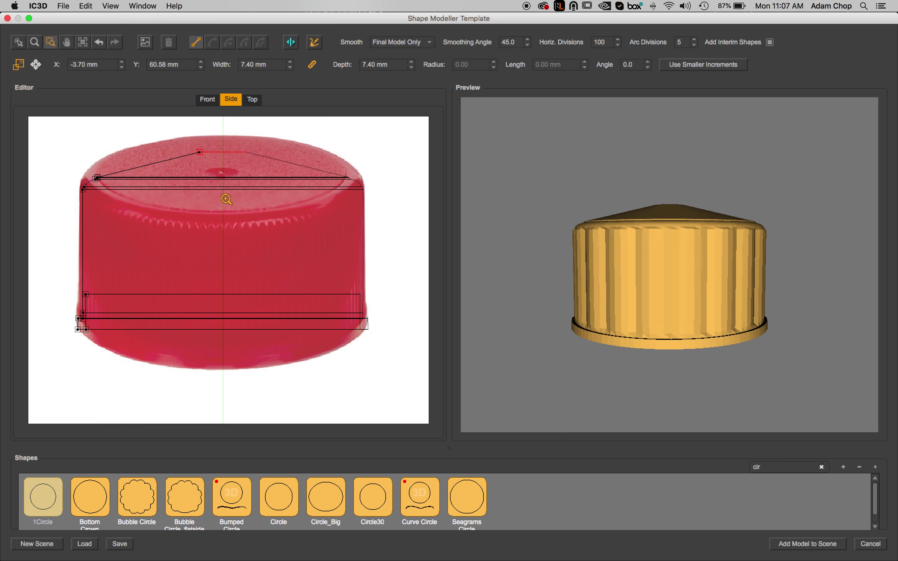
left_click(54, 494)
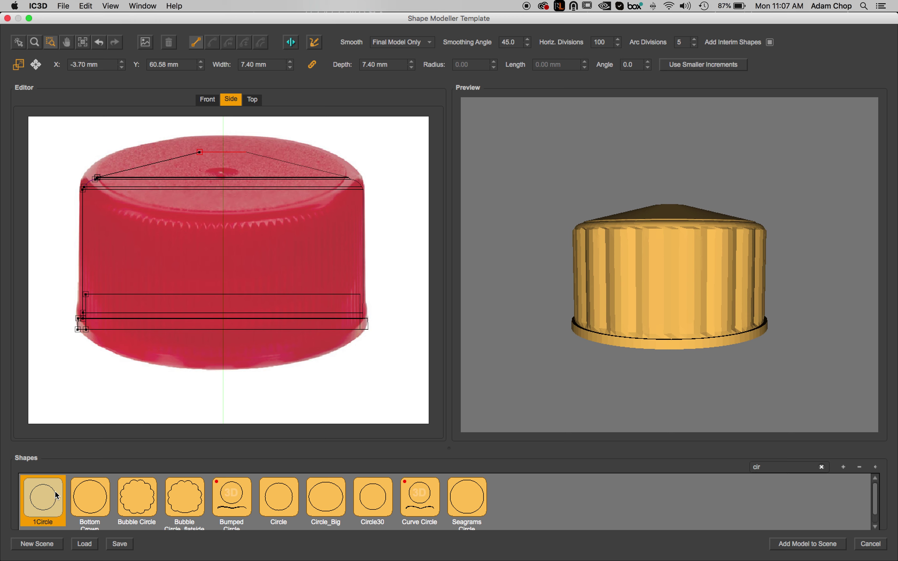
left_click_drag(52, 490, 181, 157)
left_click_drag(41, 499, 125, 169)
left_click(19, 42)
left_click_drag(137, 165, 209, 177)
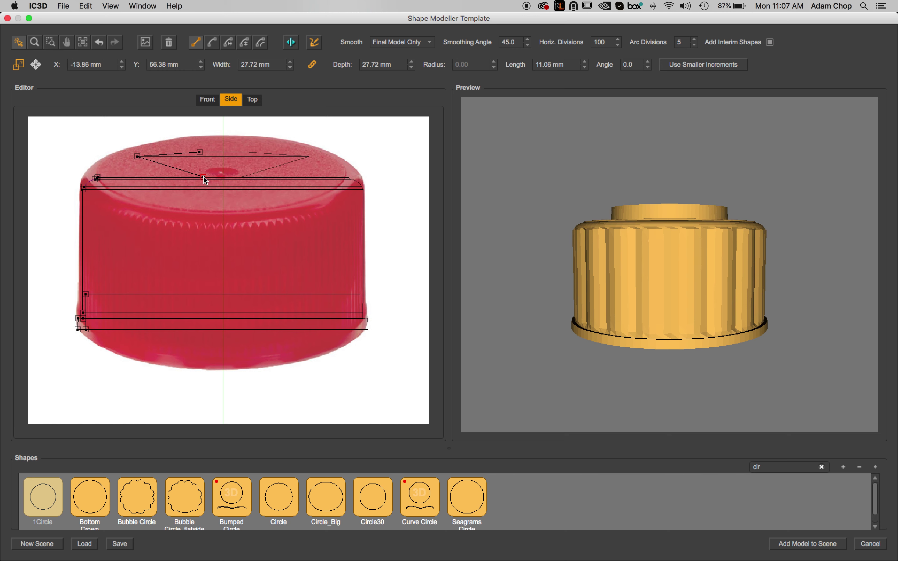
left_click_drag(204, 180, 204, 177)
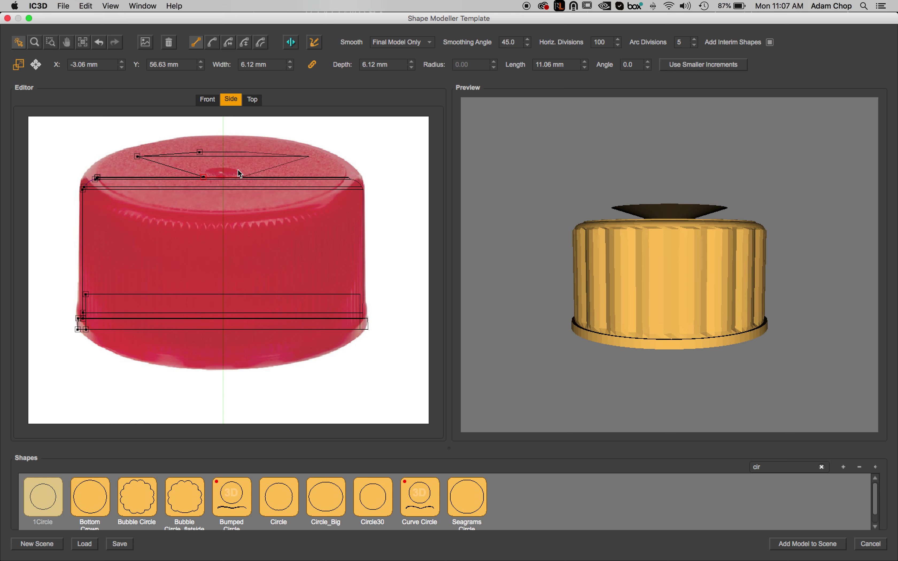
Move the other added circle to the dimple's bottom, about 3.06 mm wide at Y 56.12 mm, and inspect the cap's top in the preview.
left_click_drag(141, 157, 213, 181)
left_click_drag(601, 208, 602, 238)
scroll(602, 238, "up", 3)
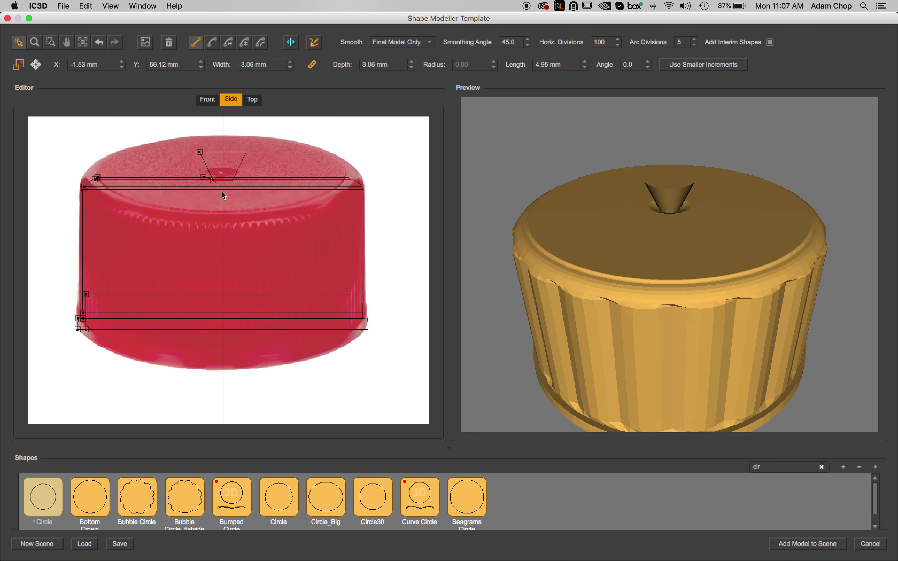
Move the dimple's bottom circle to about 2.11 mm wide at Y 55.67 mm and its edge circle to Y 56.57 mm.
left_click(50, 42)
left_click_drag(167, 139, 273, 204)
left_click(18, 43)
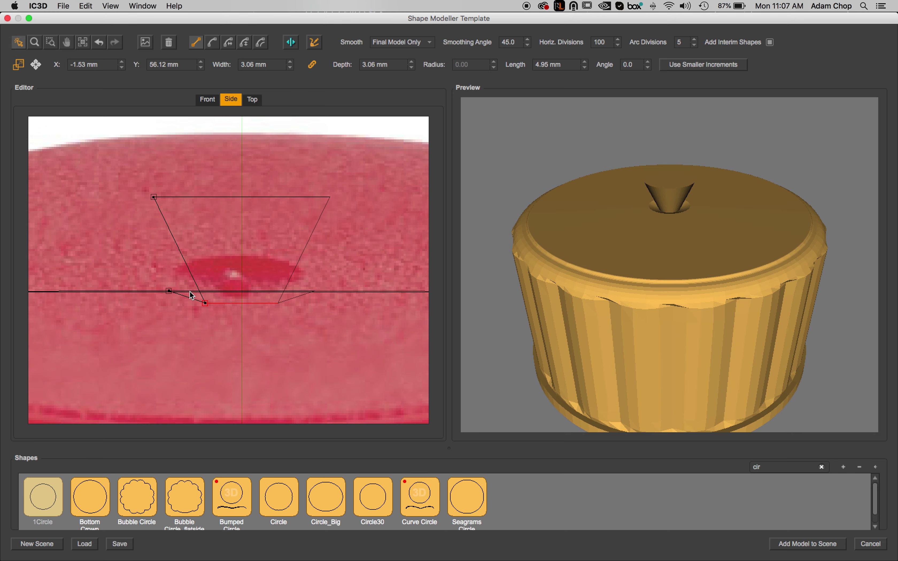
left_click_drag(206, 303, 216, 313)
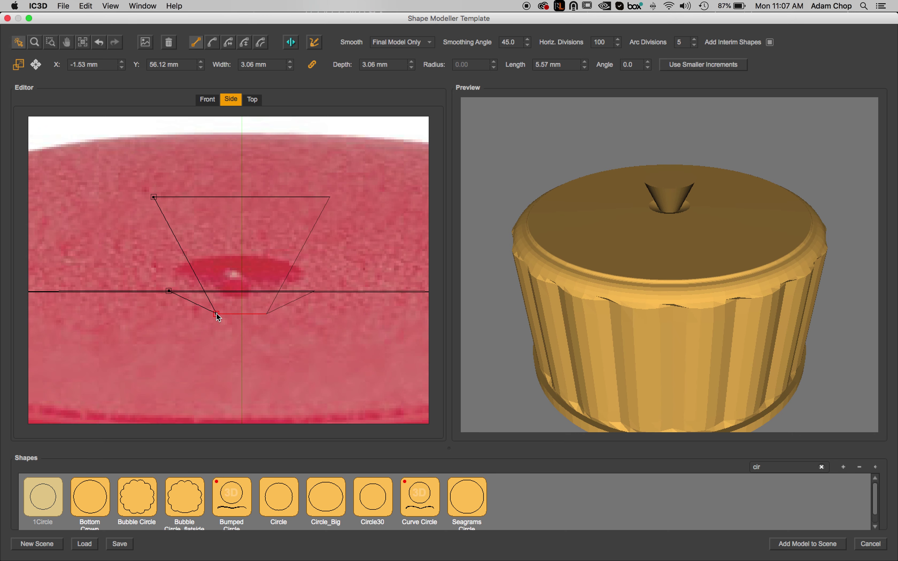
left_click(169, 292)
left_click_drag(169, 292, 169, 293)
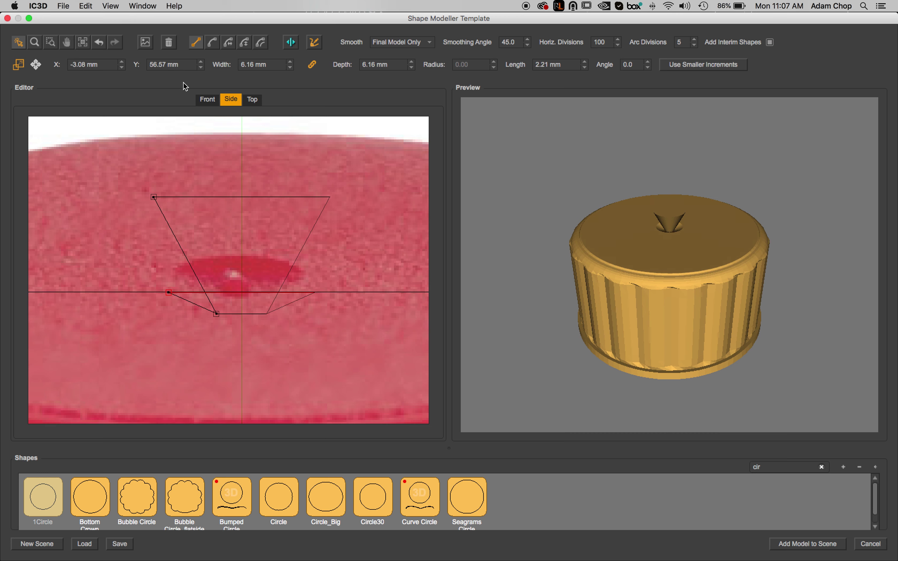
Change the dimple wall segment to an arc of about -2.39 radius and inspect it in the preview.
left_click(212, 42)
left_click_drag(197, 305, 191, 314)
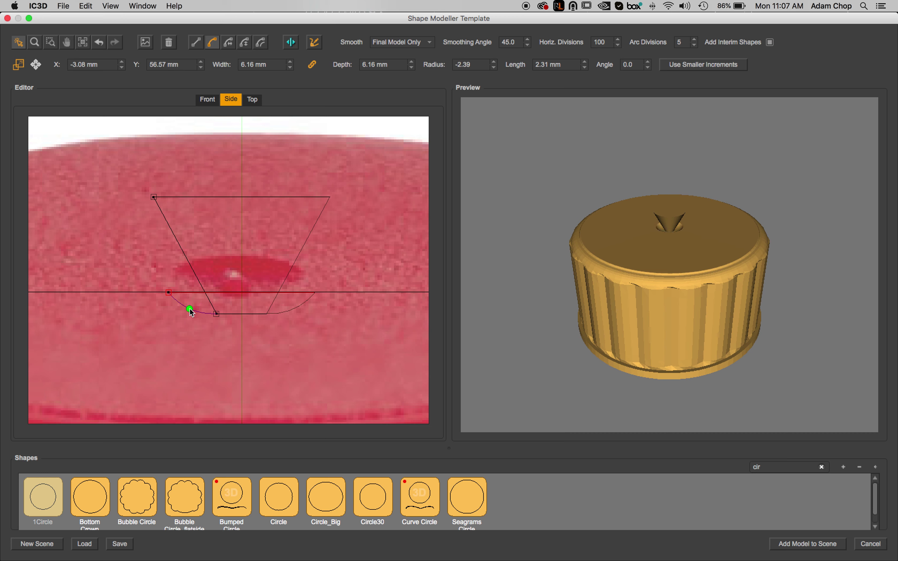
left_click_drag(586, 256, 582, 259)
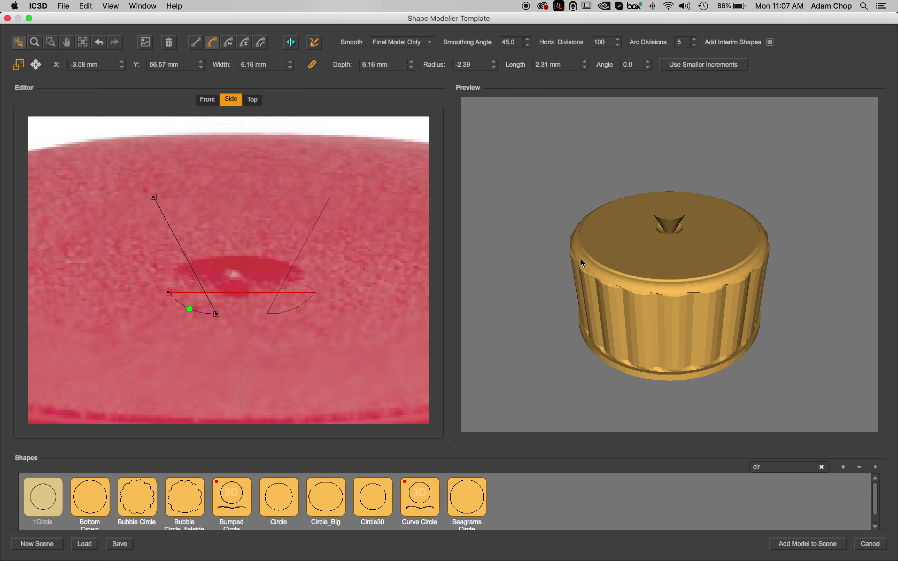
Pull the topmost circle down into the dimple's center and curve the segment from the bottom circle to about 1.34 radius.
left_click_drag(153, 196, 239, 290)
left_click(217, 314)
left_click_drag(229, 301, 225, 298)
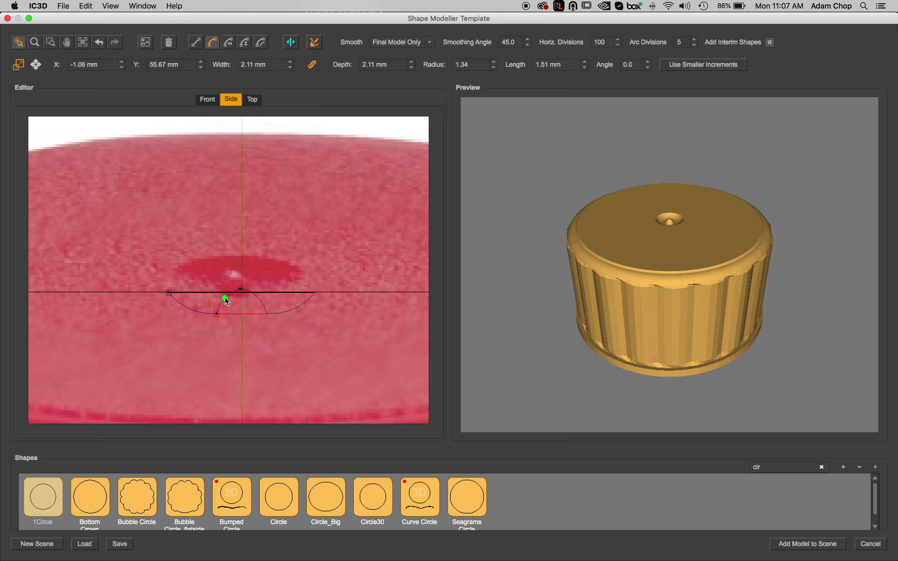
left_click_drag(568, 223, 683, 243)
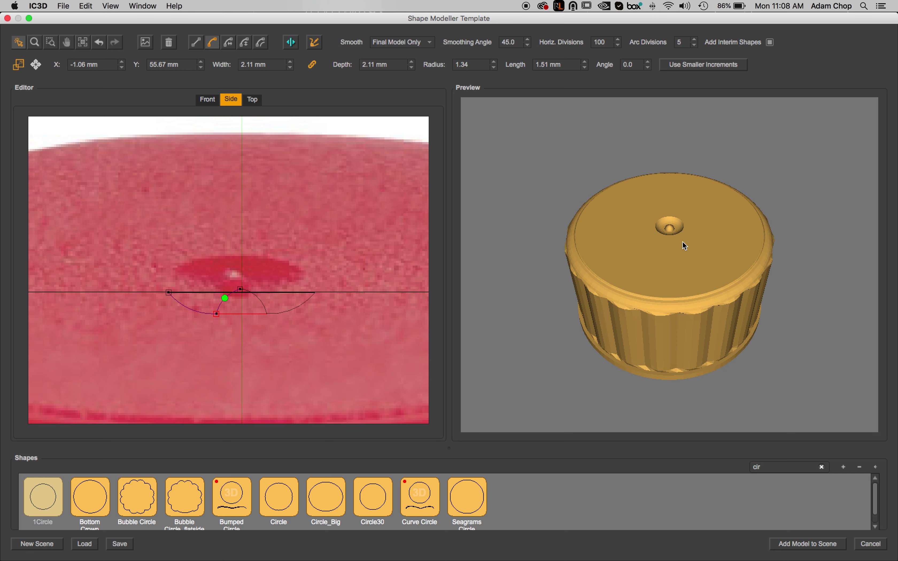
Narrow the dimple's bottom circle and center peak, the peak about 0.22 mm wide at Y 56.48 mm, and adjust the wall arc to about -3.25 radius.
left_click_drag(219, 314, 239, 294)
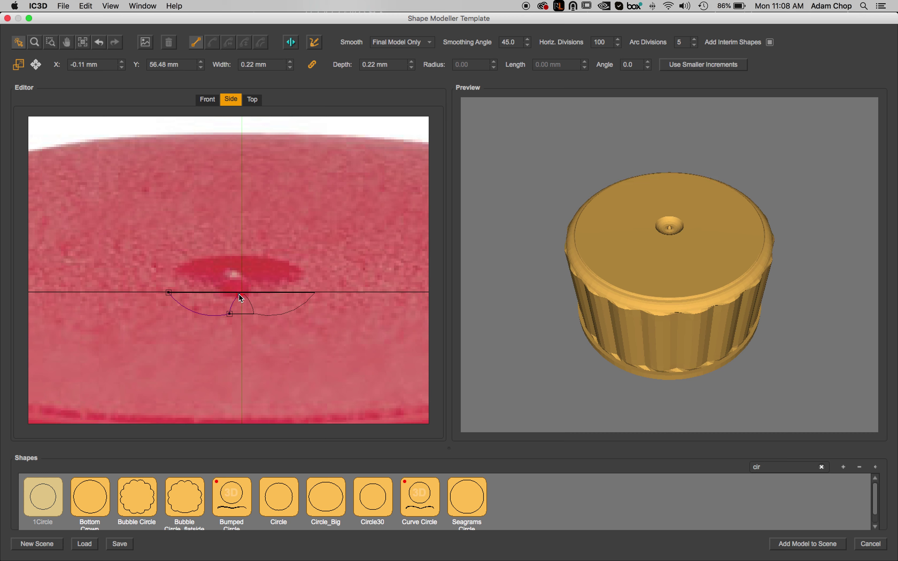
left_click(230, 314)
left_click(169, 294)
left_click_drag(196, 312, 199, 311)
Raise the inner circle inside the cap to about 43.75 mm wide at Y 54.65 mm to deepen the hollow, and inspect the model.
left_click_drag(556, 292, 630, 298)
scroll(567, 279, "down", 3)
left_click(82, 42)
left_click(50, 42)
left_click_drag(151, 227, 294, 314)
left_click(18, 41)
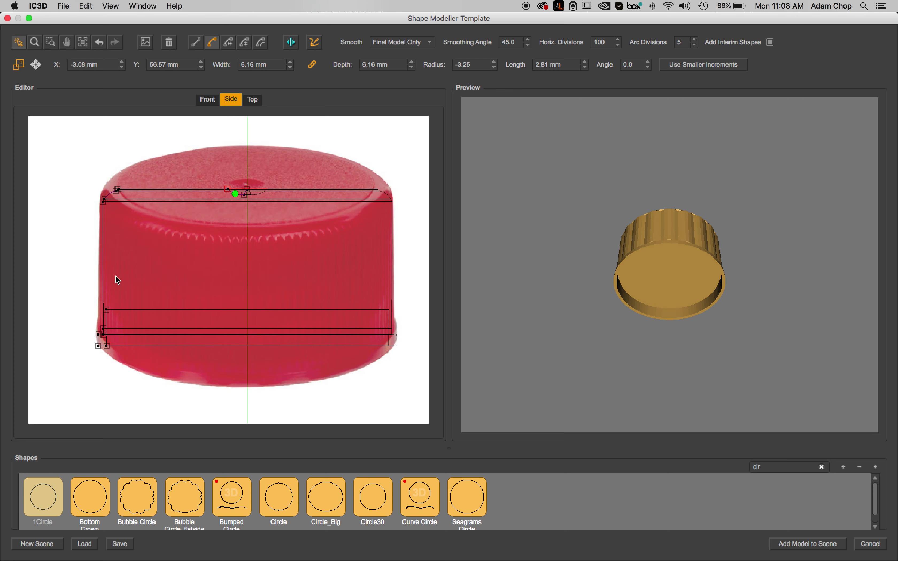
left_click_drag(109, 311, 105, 201)
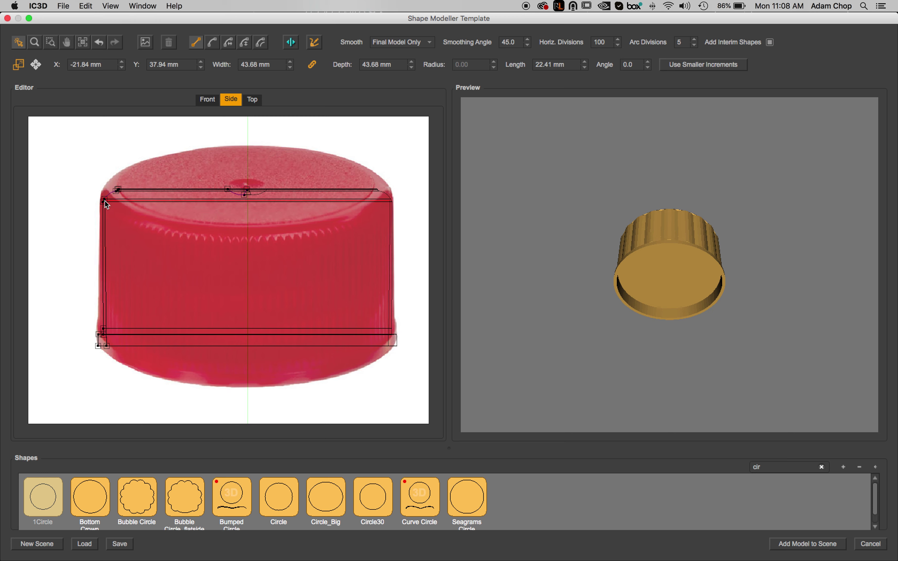
left_click_drag(106, 201, 105, 201)
left_click(106, 202)
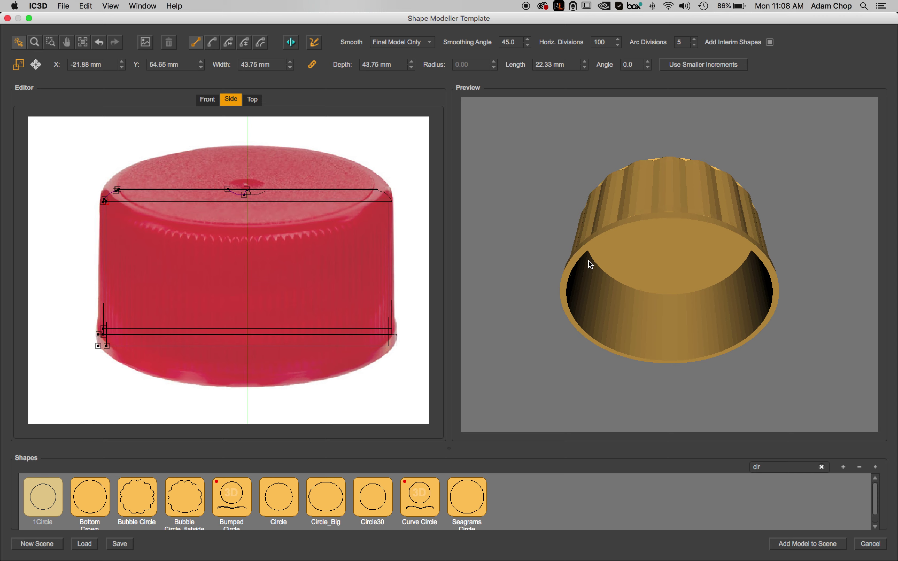
left_click_drag(588, 260, 575, 306)
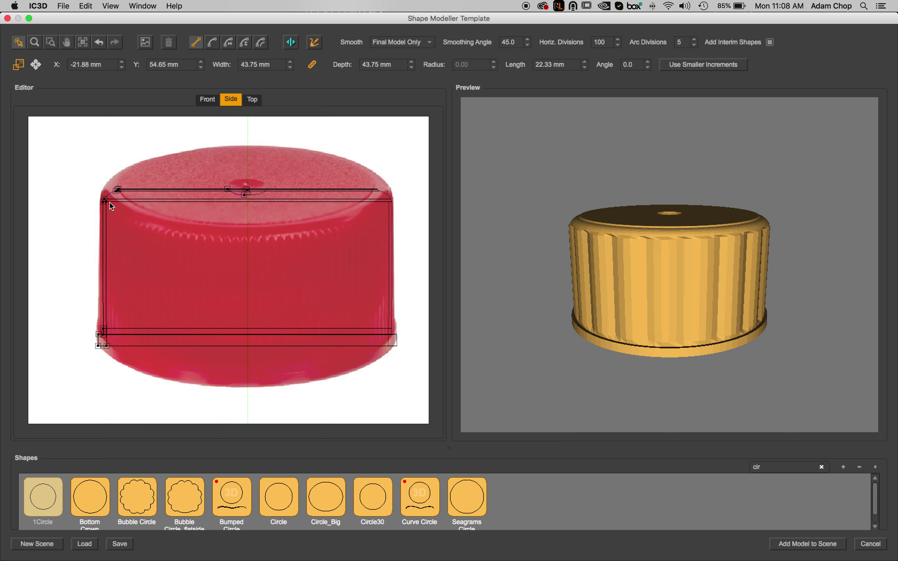
left_click(129, 190)
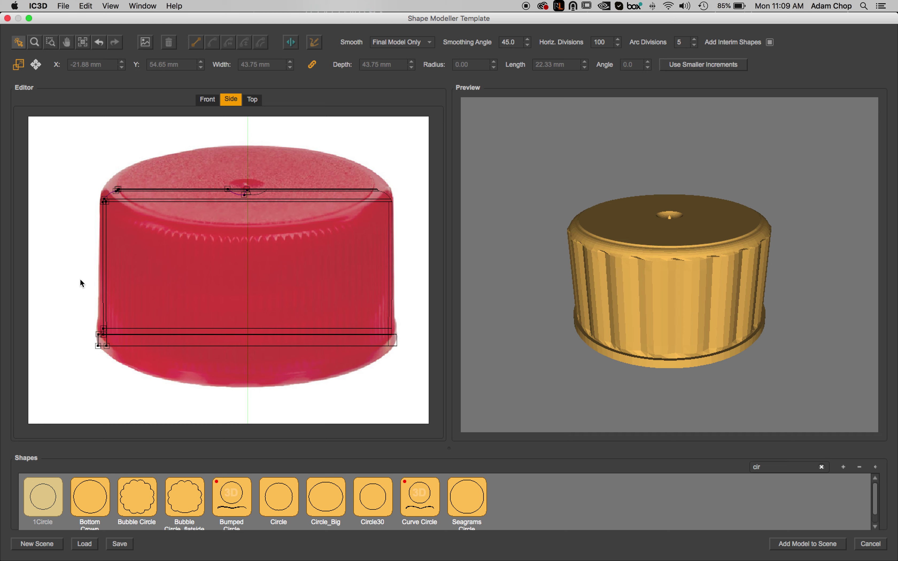
left_click_drag(568, 256, 597, 241)
Set the horizontal divisions to 4 and inspect the cap's shape from the side and above.
left_click_drag(610, 43, 584, 47)
left_click_drag(617, 249, 619, 270)
left_click_drag(759, 301, 754, 324)
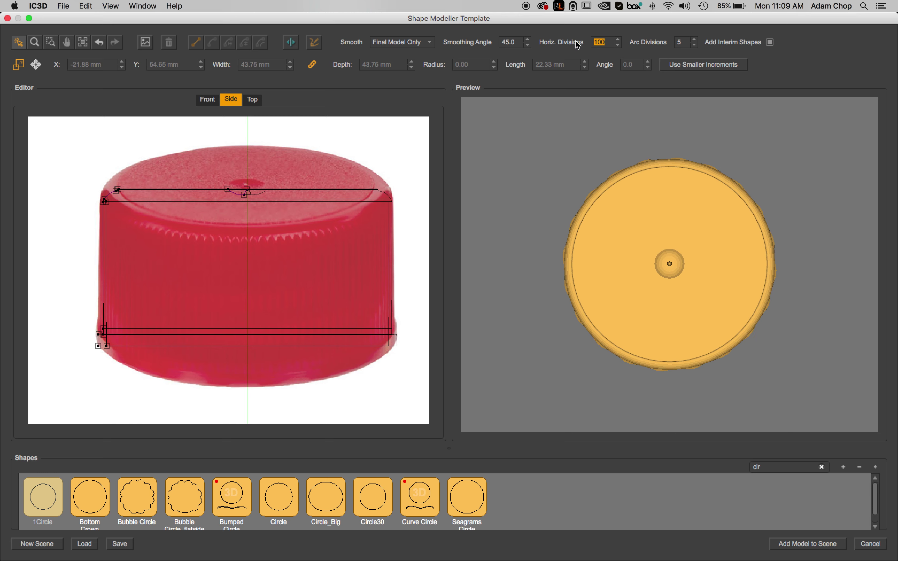
type("4")
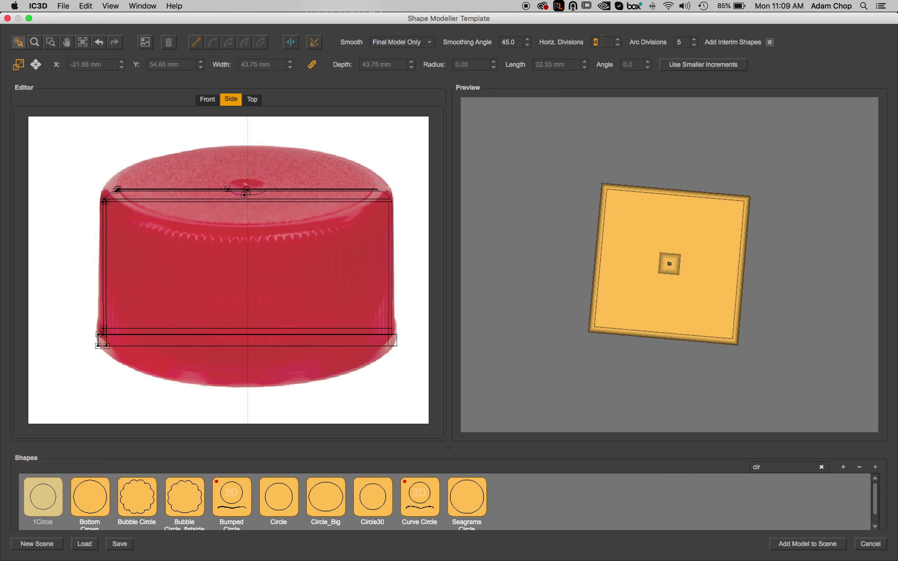
left_click_drag(545, 239, 616, 237)
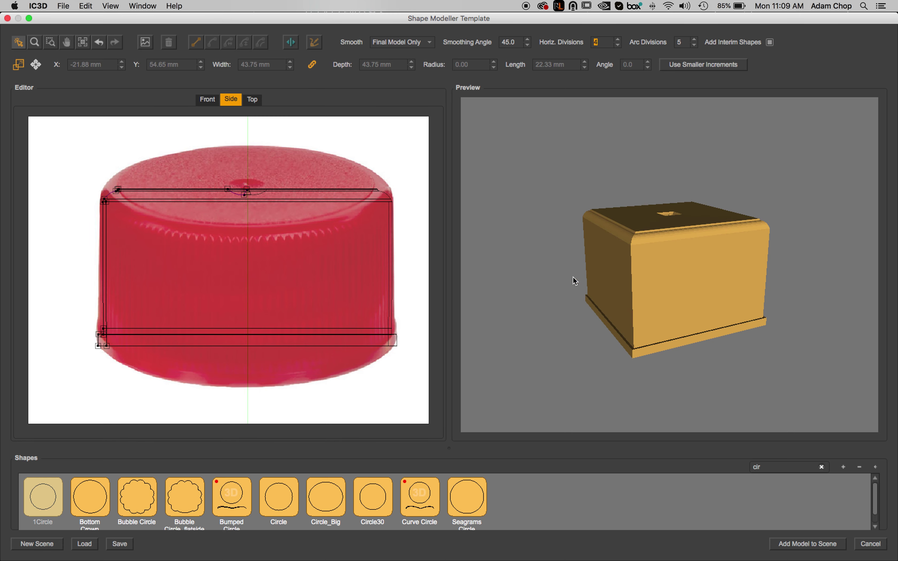
mouse_move(640, 317)
left_mouse_down()
mouse_move(631, 253)
mouse_move(586, 327)
mouse_move(633, 311)
mouse_move(625, 325)
mouse_move(634, 340)
mouse_move(638, 327)
left_mouse_up()
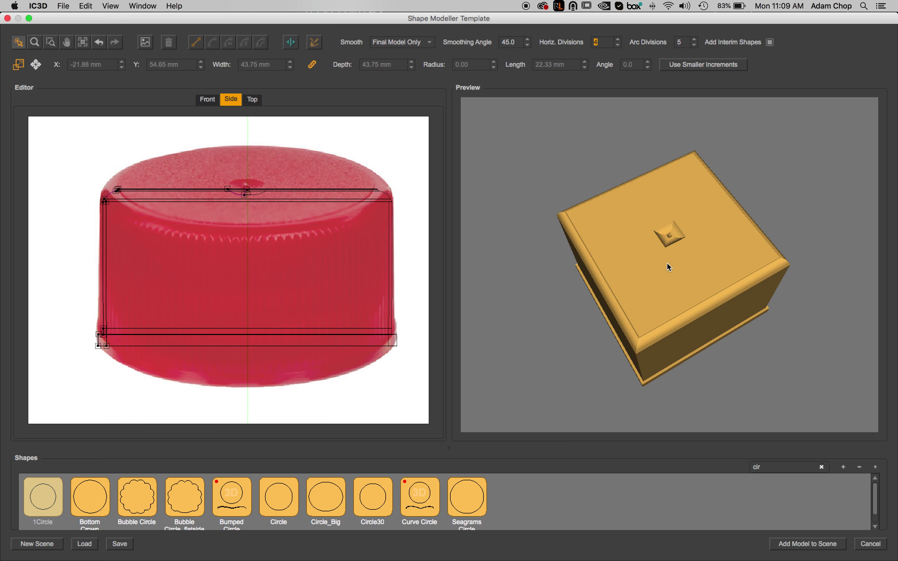
left_click_drag(779, 261, 774, 237)
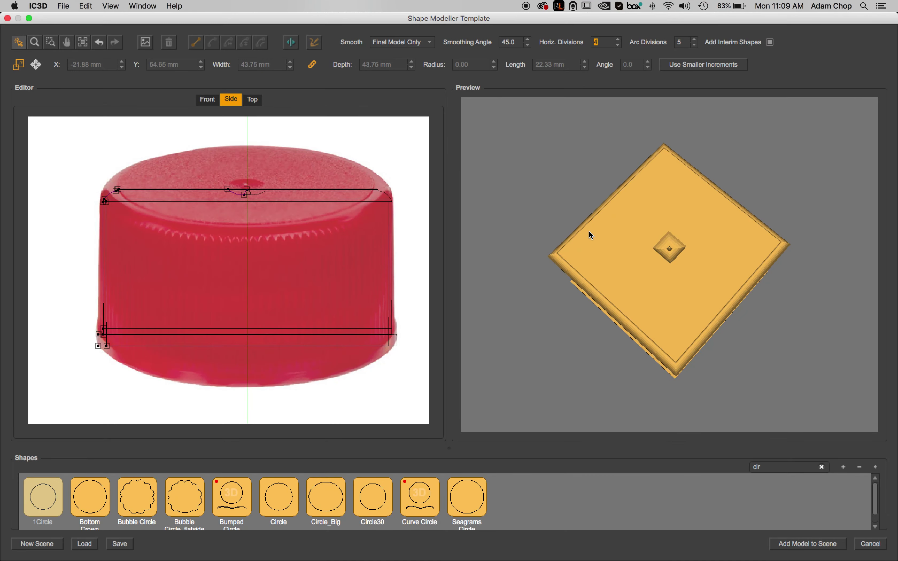
left_click_drag(549, 300, 648, 289)
left_click_drag(779, 245, 687, 146)
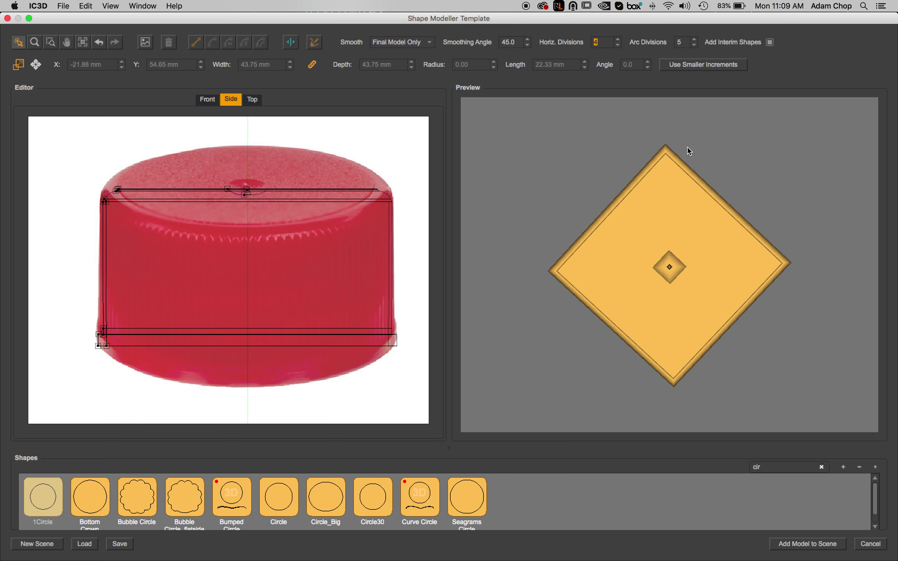
Raise the horizontal divisions to 54 and check the ribbed sides in the preview.
left_click(618, 40)
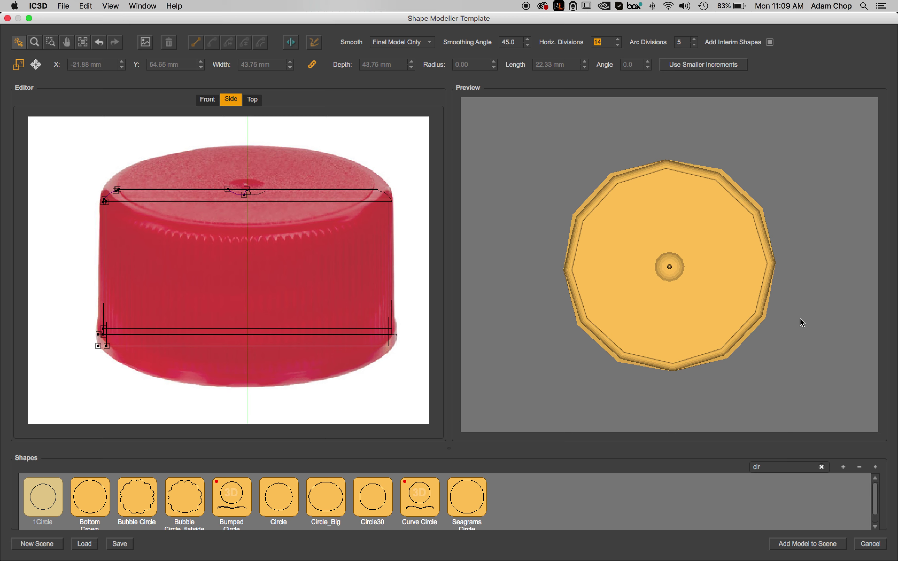
left_click(618, 40)
left_click(618, 39)
left_click(618, 39)
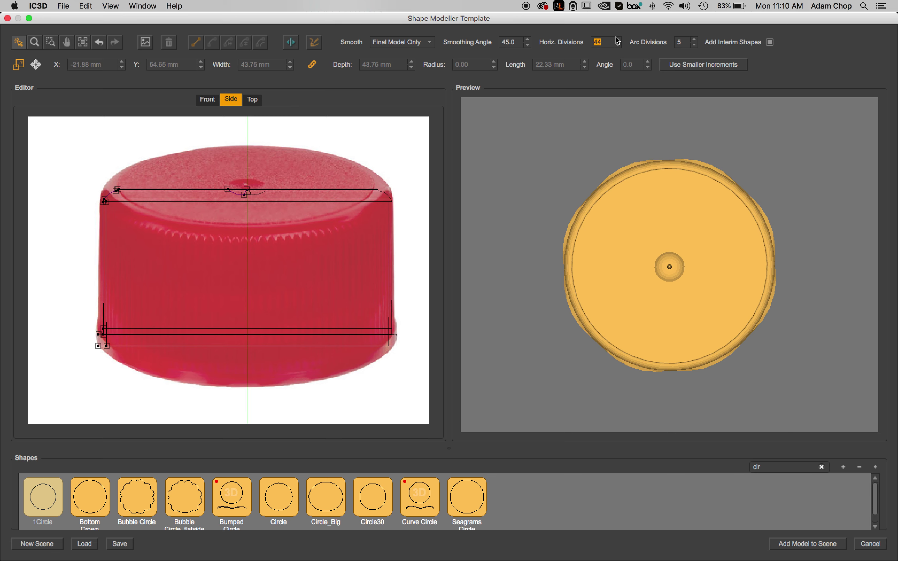
left_click(618, 39)
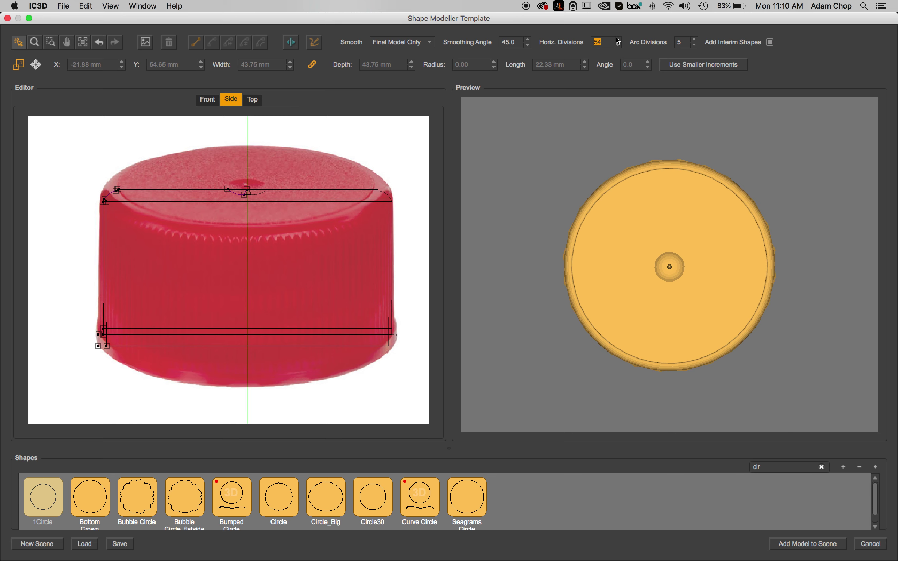
left_click_drag(605, 168, 603, 136)
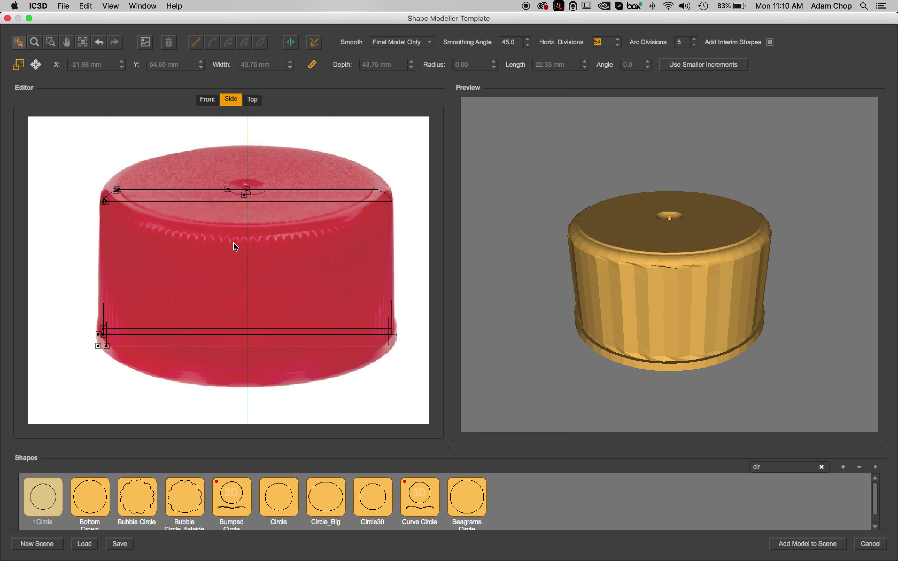
Raise the horizontal divisions to 314 and inspect the ribs and dimple up close.
left_click(225, 241)
left_click(619, 40)
left_click(619, 40)
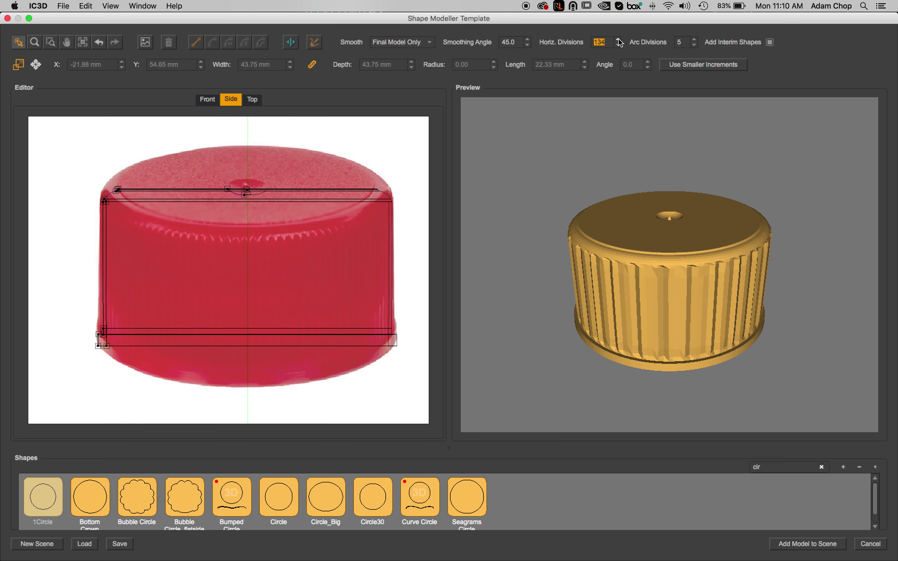
left_click(619, 39)
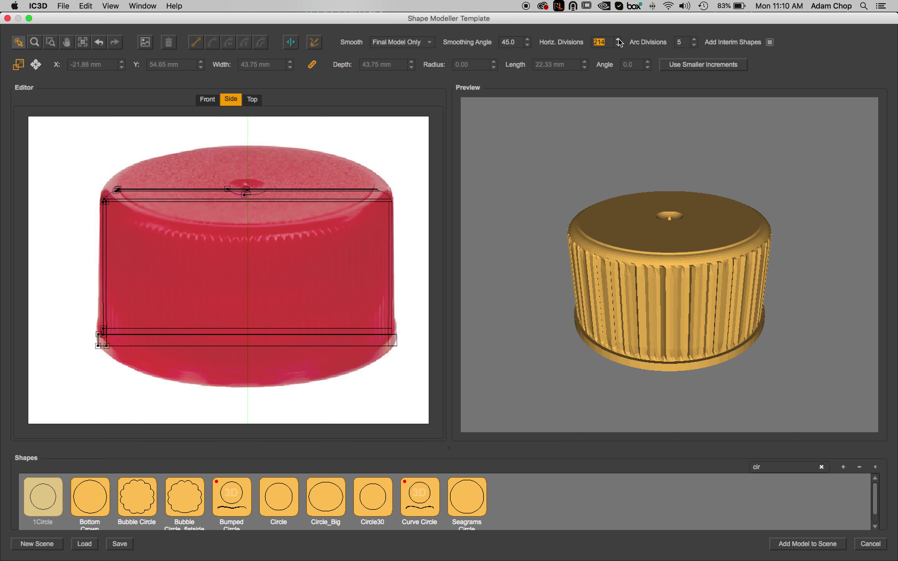
left_click(619, 40)
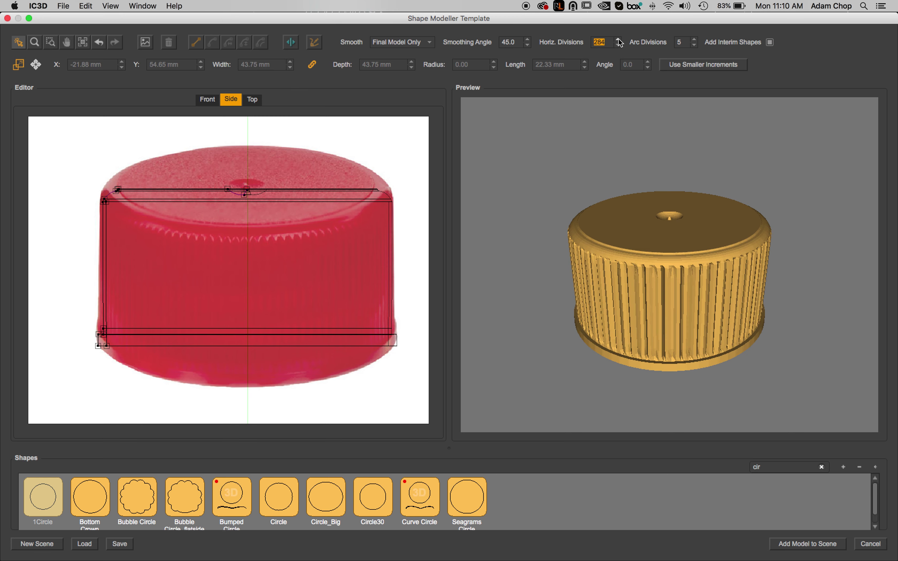
mouse_move(597, 154)
left_mouse_down()
mouse_move(588, 145)
mouse_move(607, 151)
left_mouse_up()
scroll(606, 150, "up", 5)
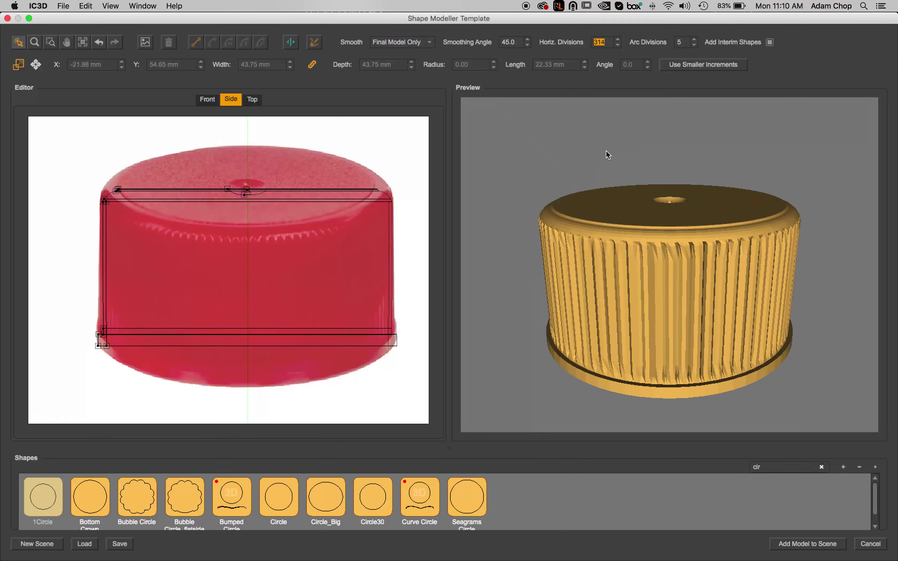
left_click_drag(599, 112, 616, 179)
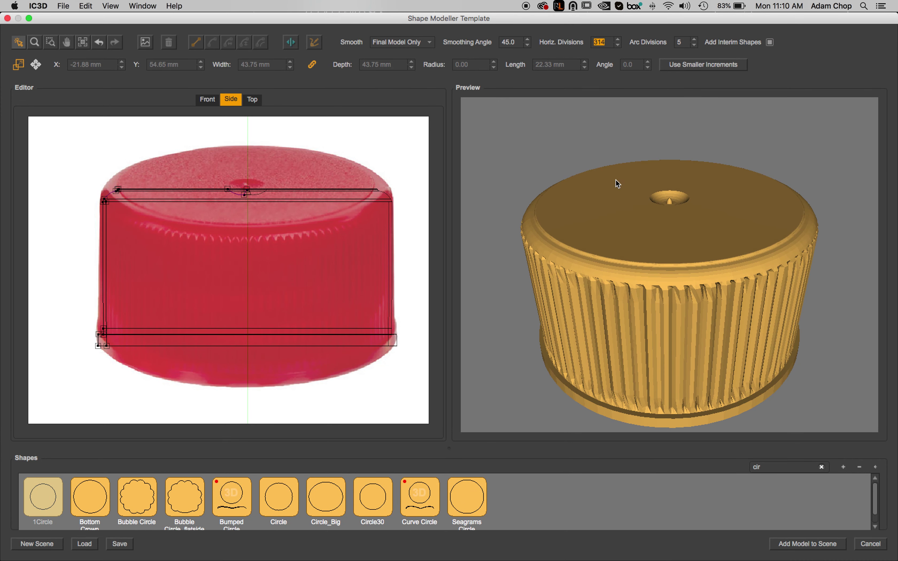
Set smoothing to Always and check the smoothed cap from the side.
left_click(415, 43)
left_click(402, 53)
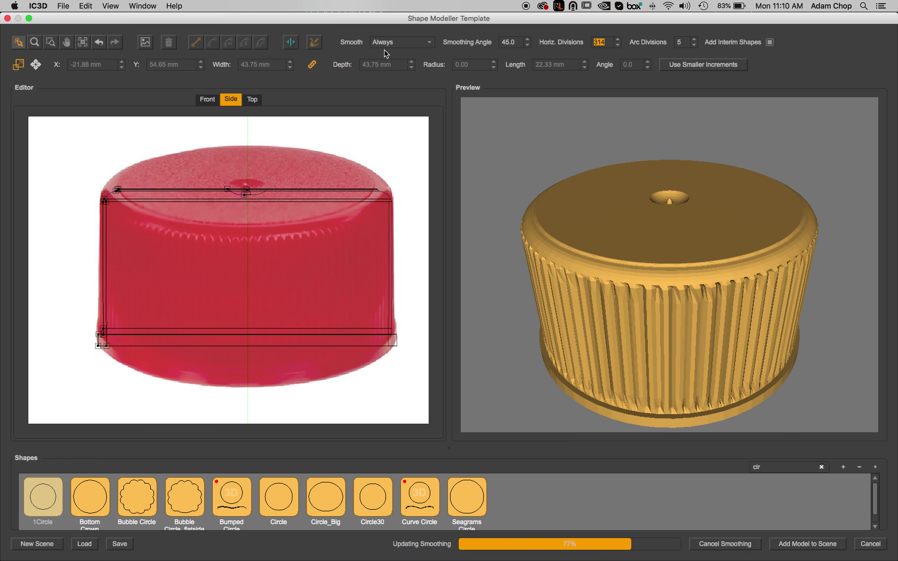
left_click_drag(552, 118, 550, 107)
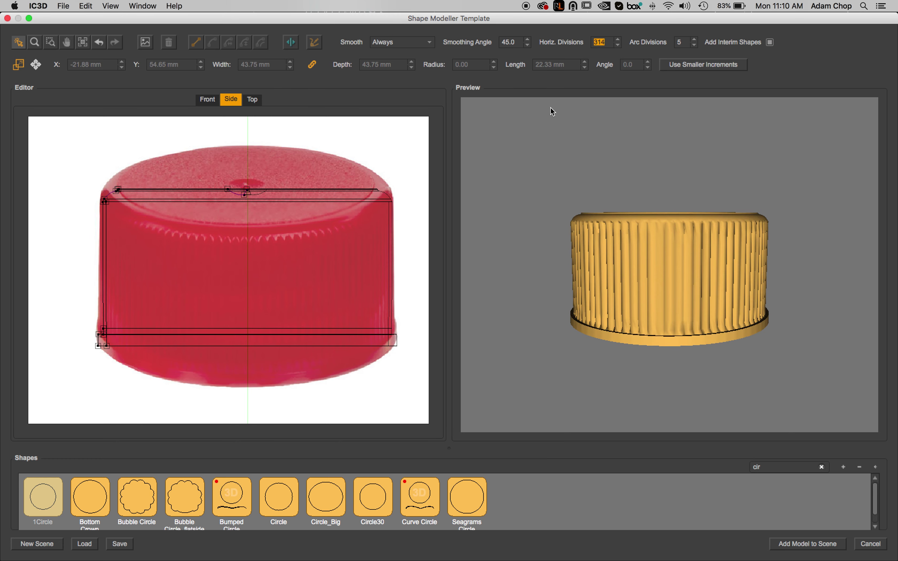
Set the horizontal divisions to 240 and inspect the smoothed cap from above.
type("240")
key("Return")
key("Tab")
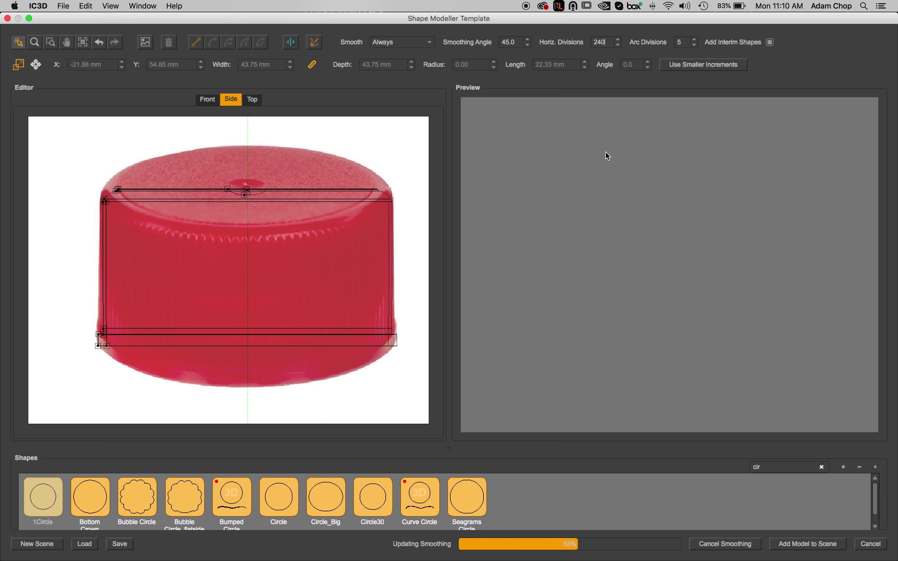
left_click_drag(581, 163, 610, 190)
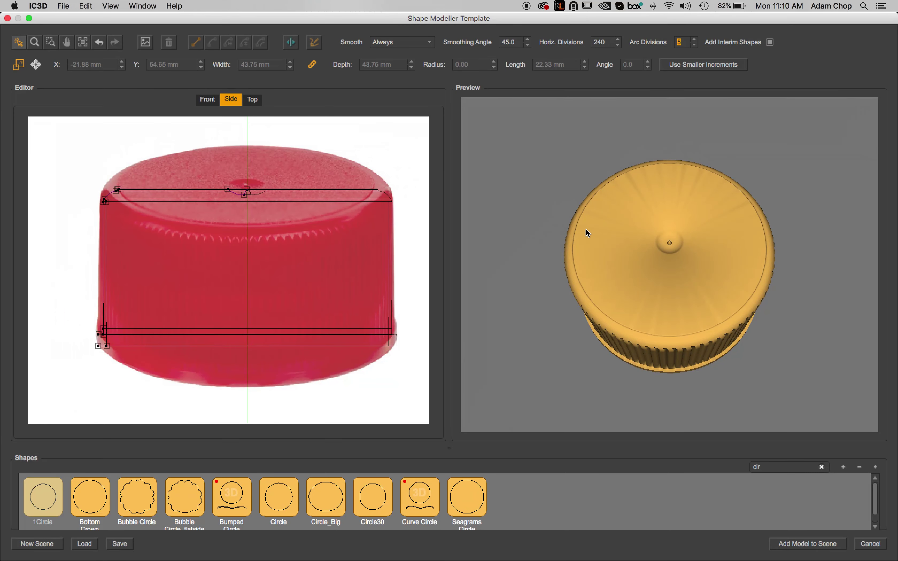
Lower the horizontal divisions to 210.
left_click(618, 45)
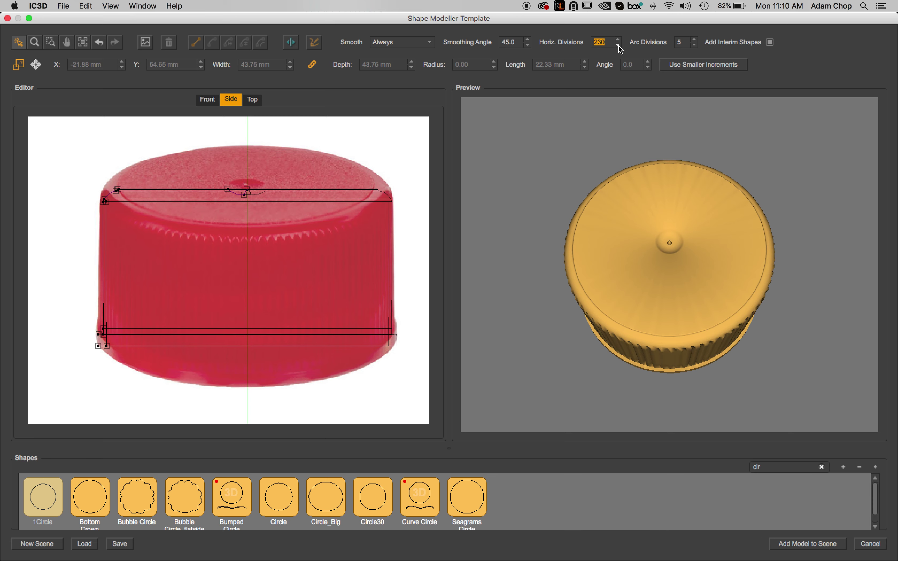
left_click(619, 45)
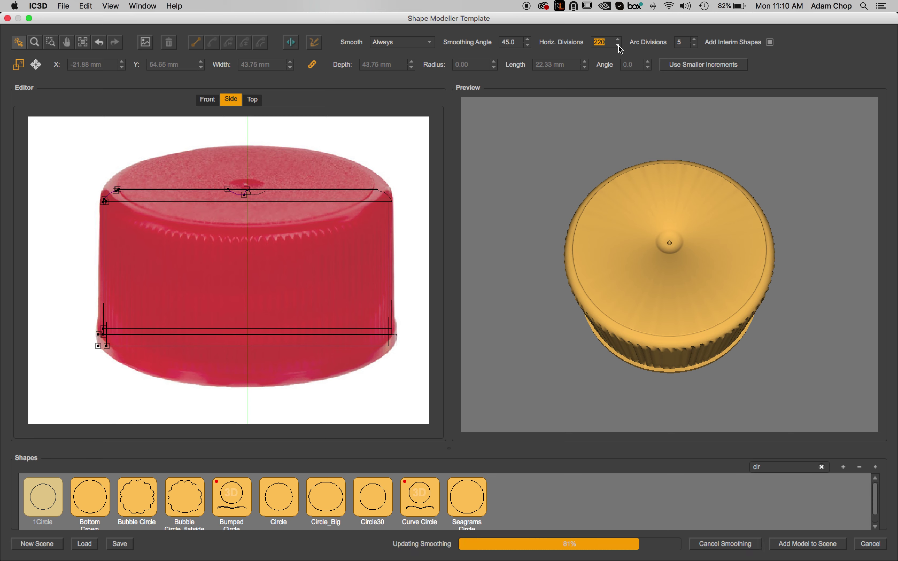
left_click(619, 45)
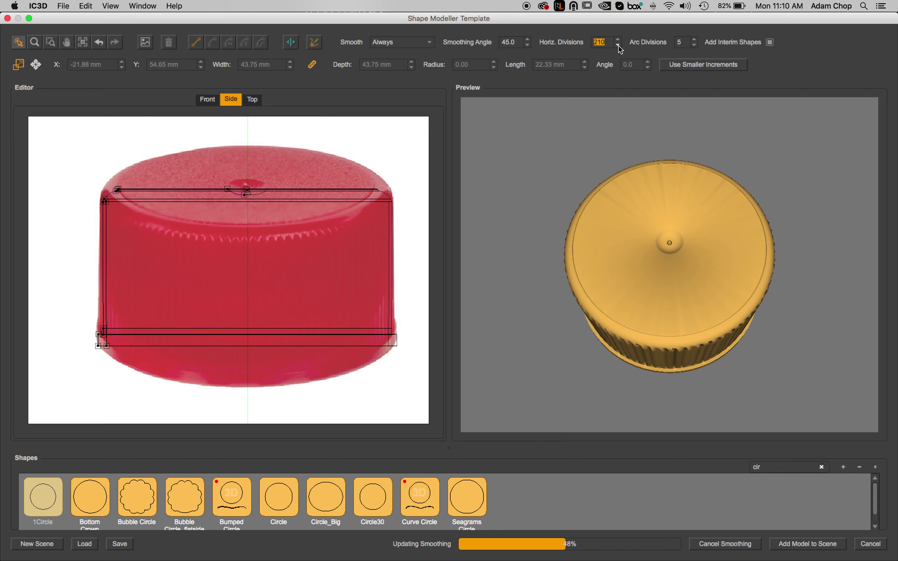
Raise the horizontal divisions to 270 and check the smoothed ribs from the side.
left_click_drag(606, 103, 573, 156)
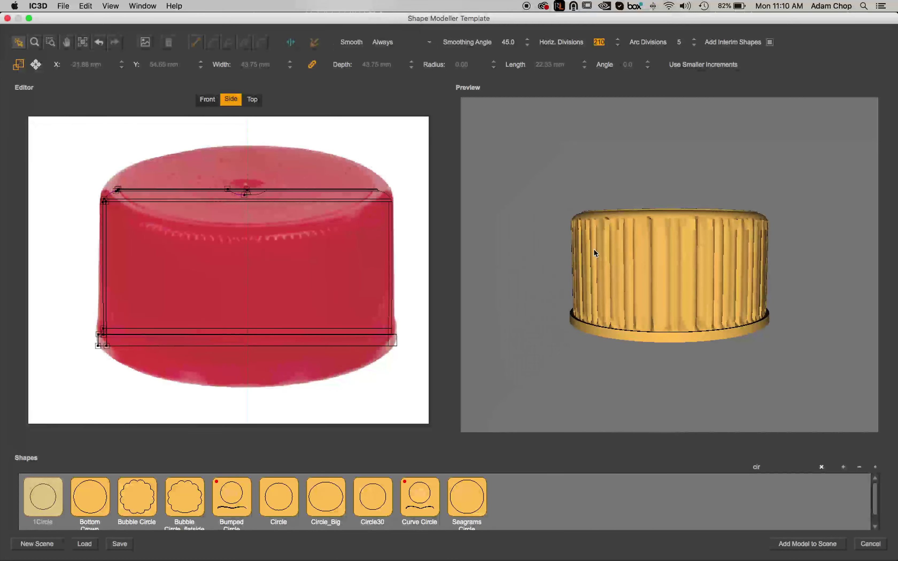
left_click(618, 39)
left_click(618, 40)
left_click(618, 40)
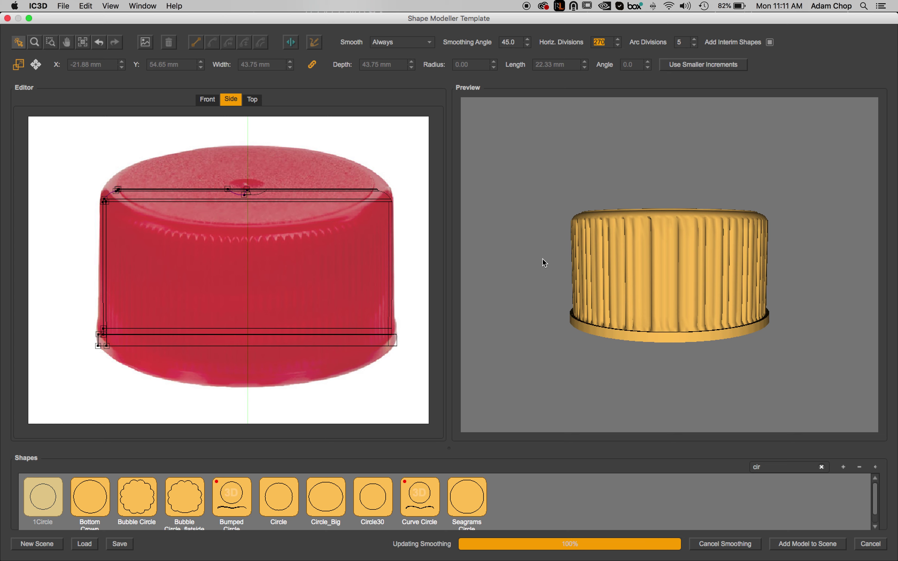
left_click_drag(545, 263, 581, 261)
Set smoothing to Final Model Only and raise the horizontal divisions to 300.
left_click(426, 42)
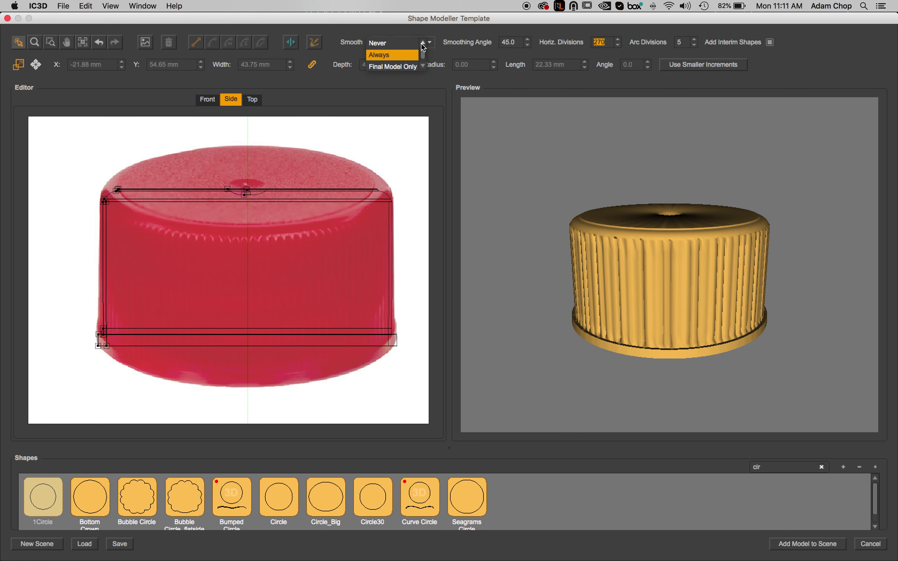
left_click(395, 65)
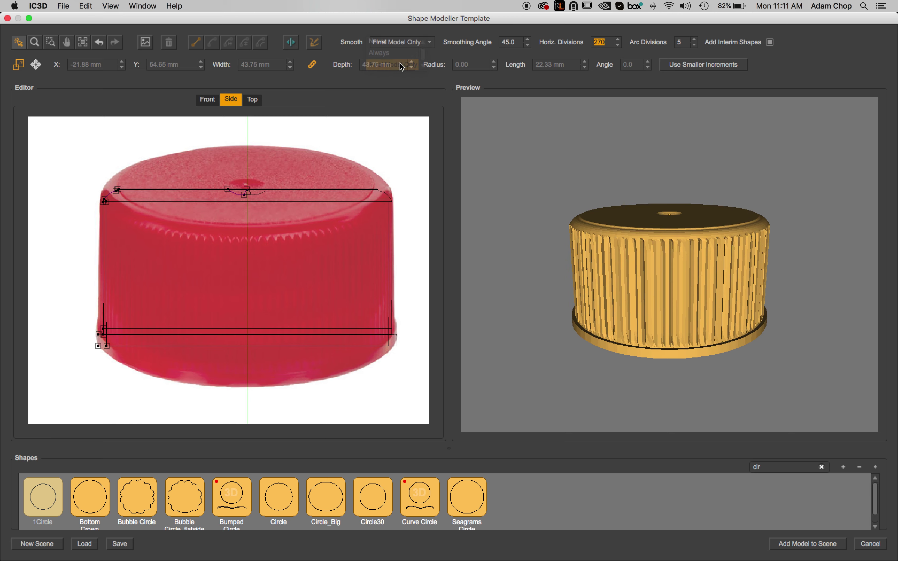
left_click(620, 40)
left_click(619, 40)
left_click(620, 40)
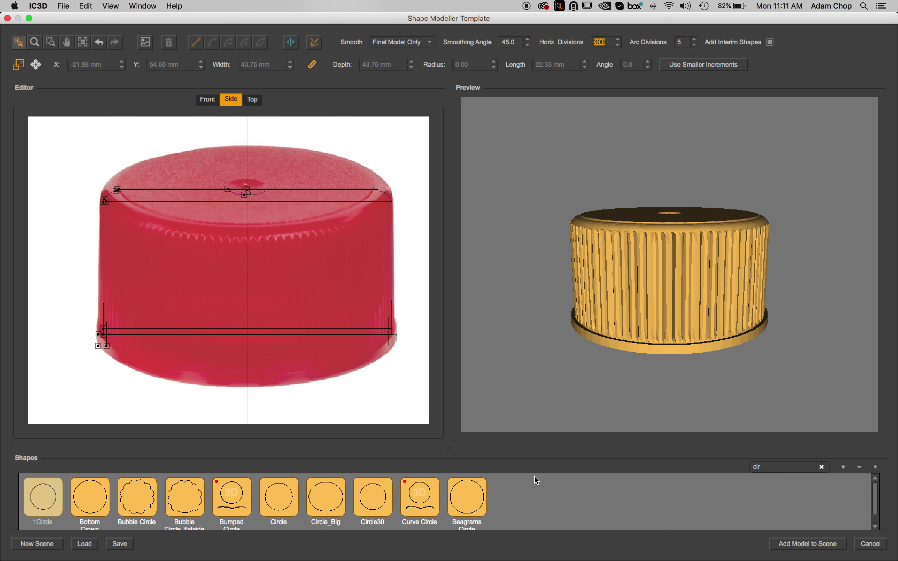
Save the shape as "Ribbed Cap" in the Tutorials folder.
left_click(121, 544)
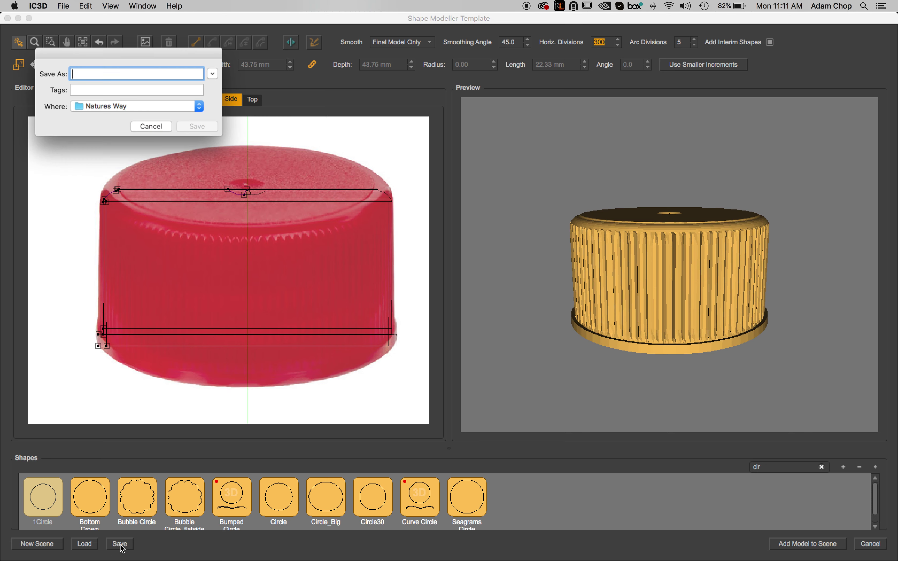
left_click_drag(125, 57, 432, 213)
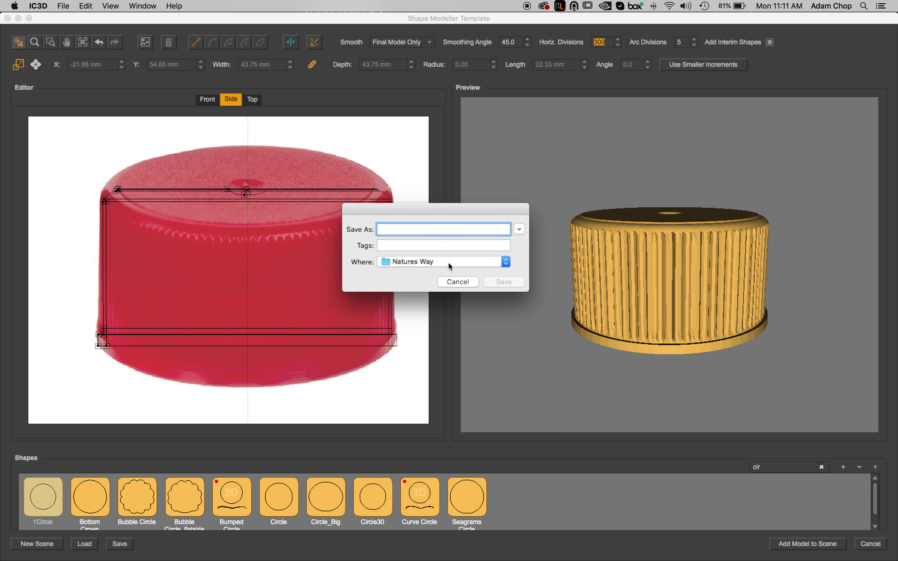
left_click(427, 263)
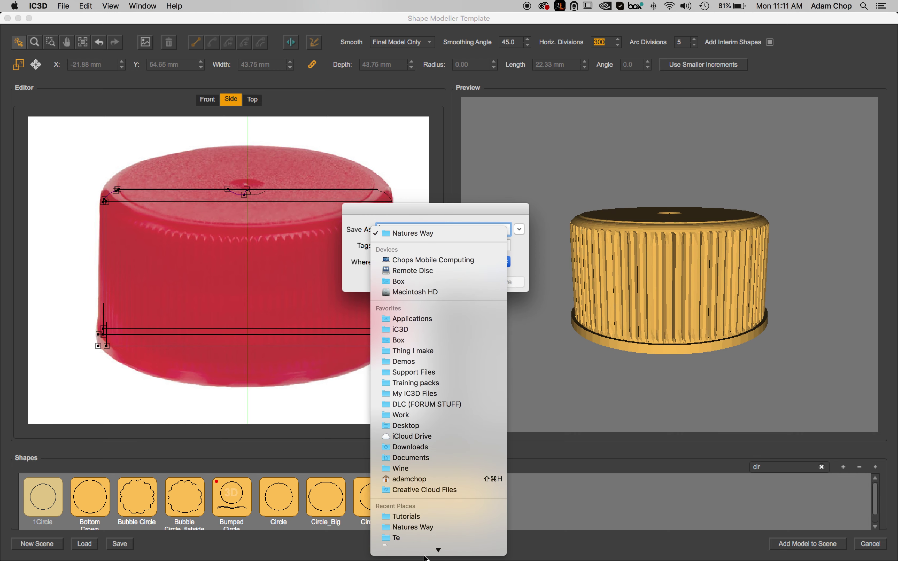
left_click(407, 506)
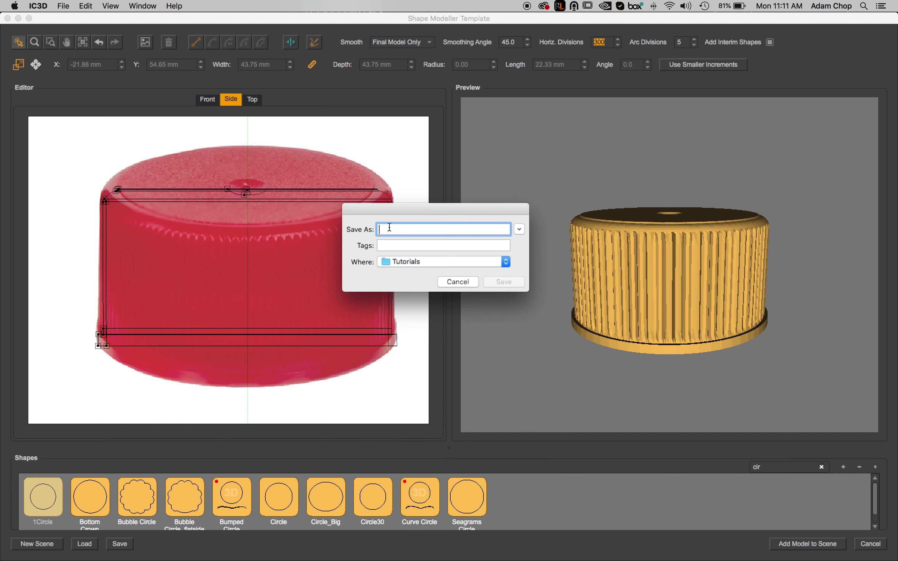
type("Ribbed Cap")
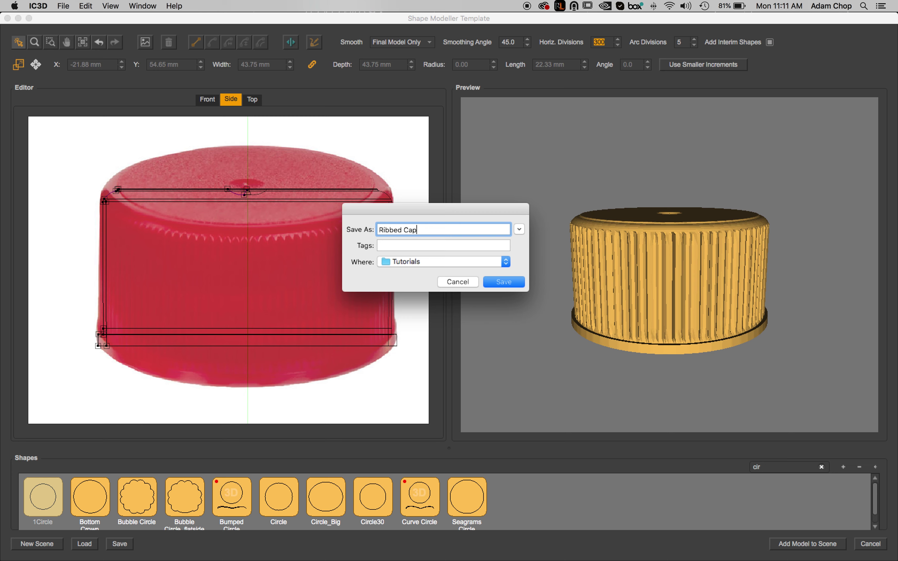
key("Return")
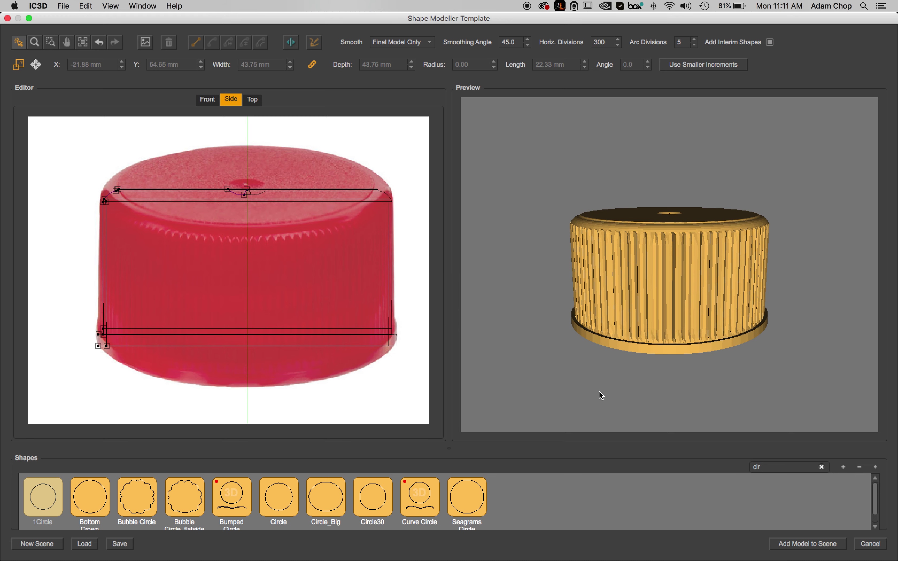
Add the cap model to the scene and view it from the side.
left_click(788, 551)
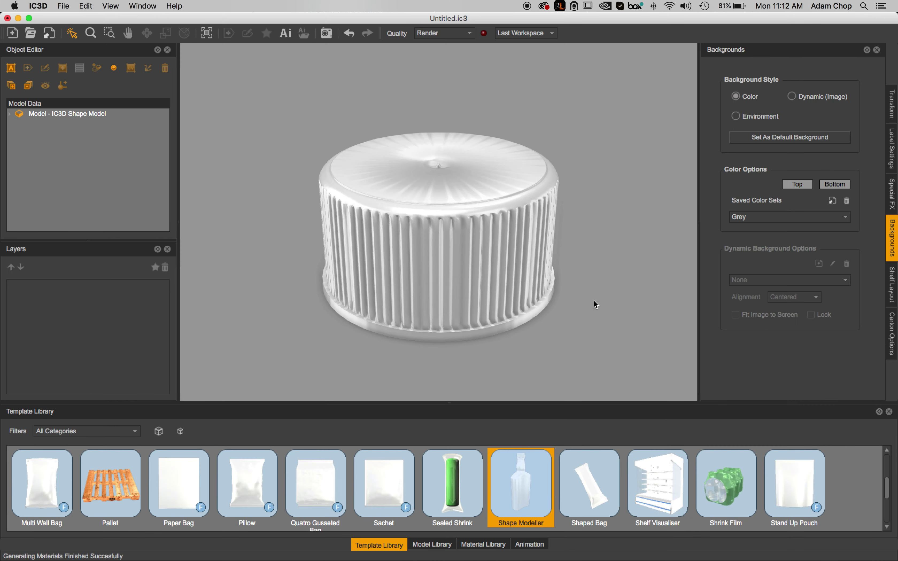
mouse_move(503, 262)
left_mouse_down()
mouse_move(548, 251)
mouse_move(516, 241)
mouse_move(490, 218)
mouse_move(514, 251)
left_mouse_up()
left_click(470, 249)
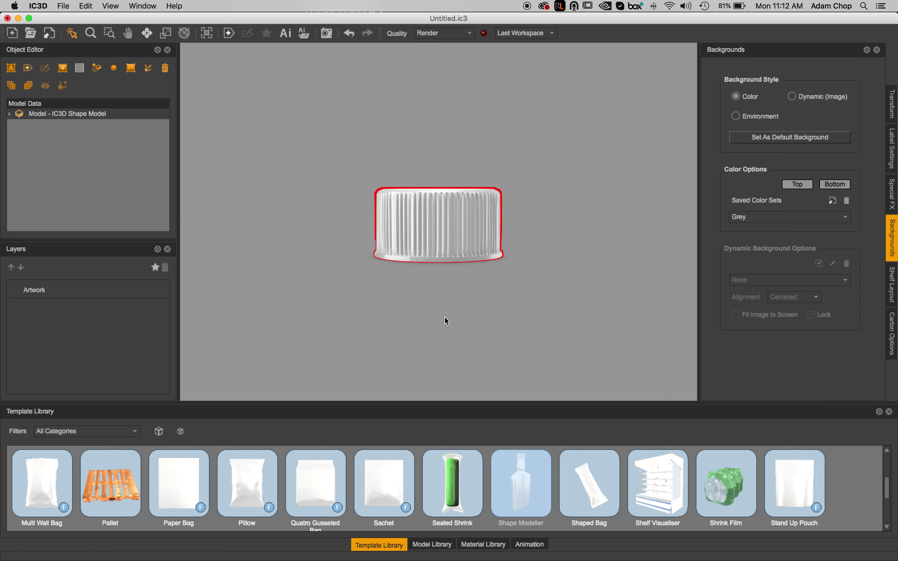
scroll(455, 312, "up", 2)
scroll(453, 348, "up", 1)
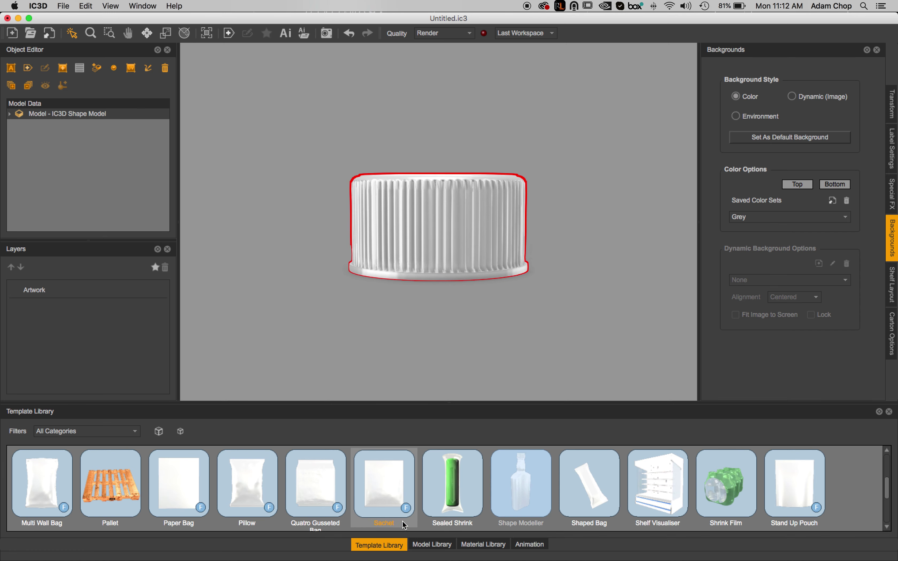
Filter the material library to the IC3D Plastics category.
left_click(472, 544)
left_click(74, 432)
scroll(71, 494, "down", 3)
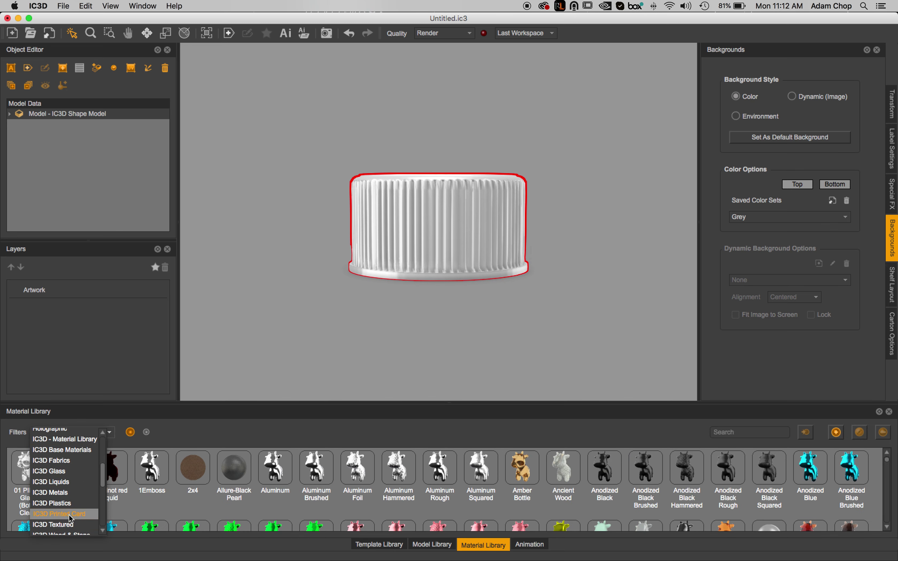
left_click(71, 515)
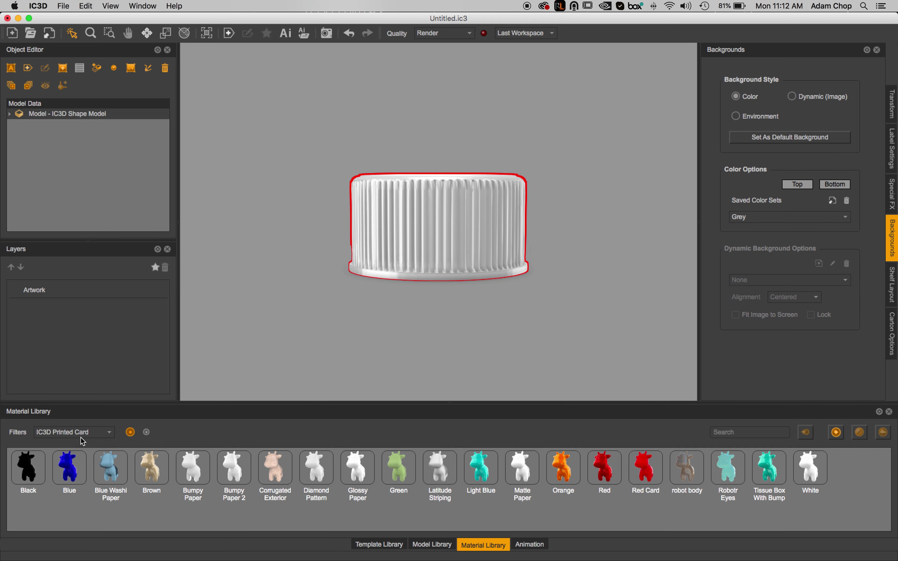
left_click(74, 432)
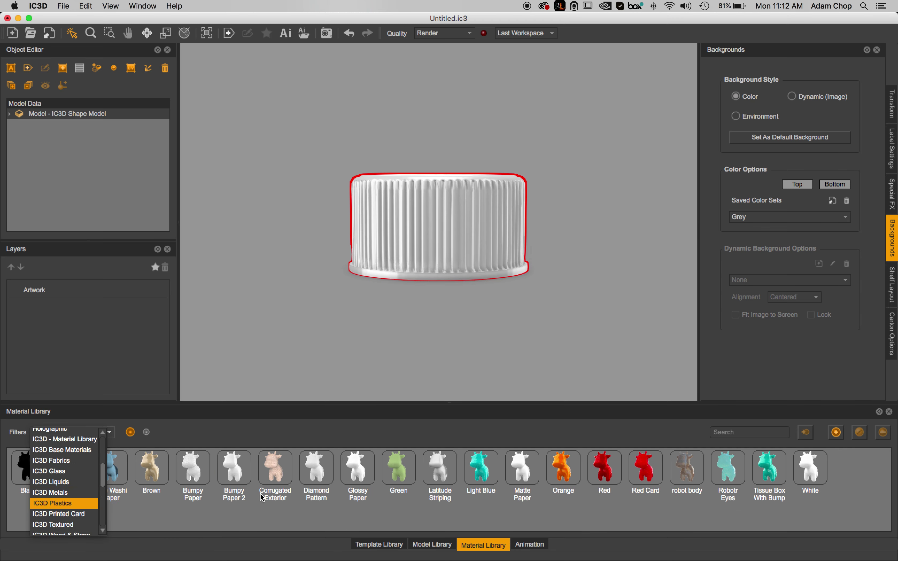
key("Return")
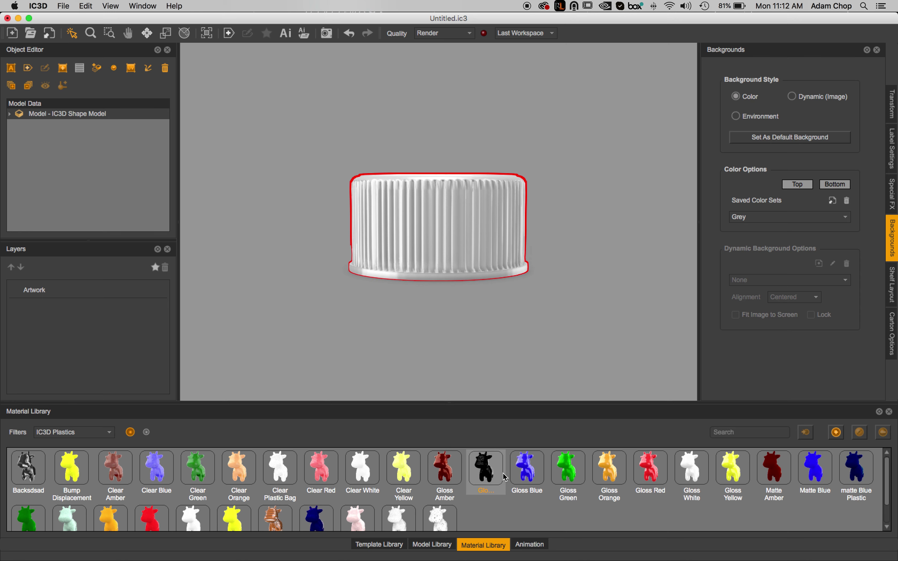
Apply the Gloss Orange material to the cap and inspect it from the side and from above.
left_click(648, 460)
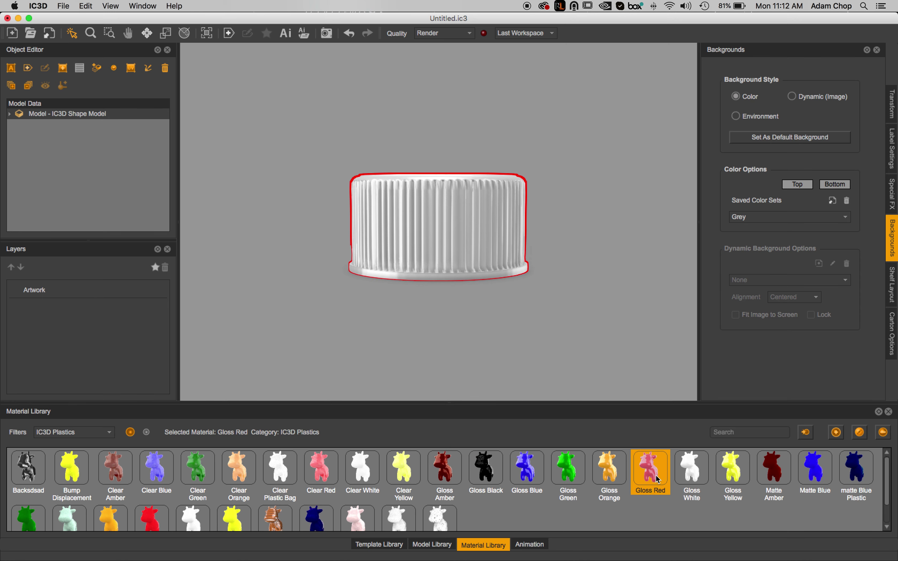
left_click(609, 480)
left_click_drag(614, 479, 411, 195)
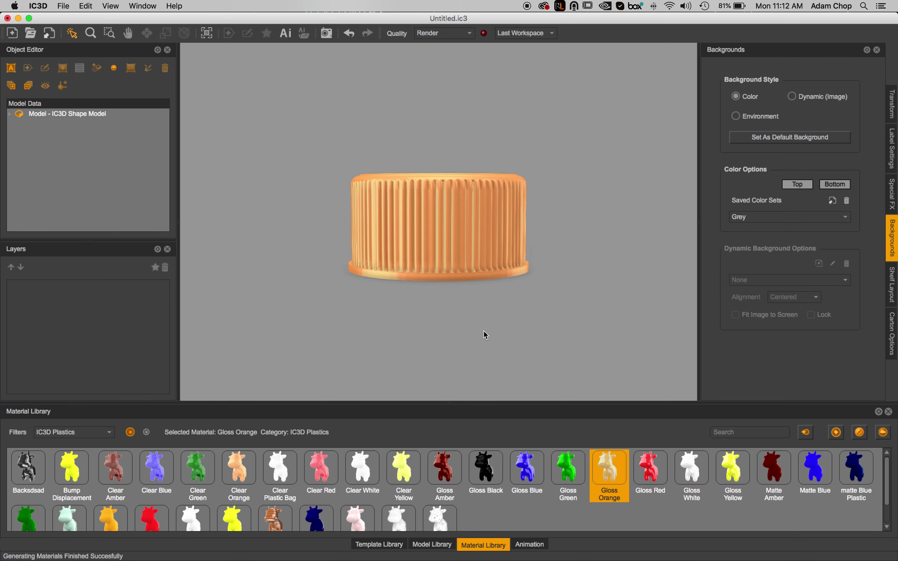
left_click_drag(492, 273, 569, 221)
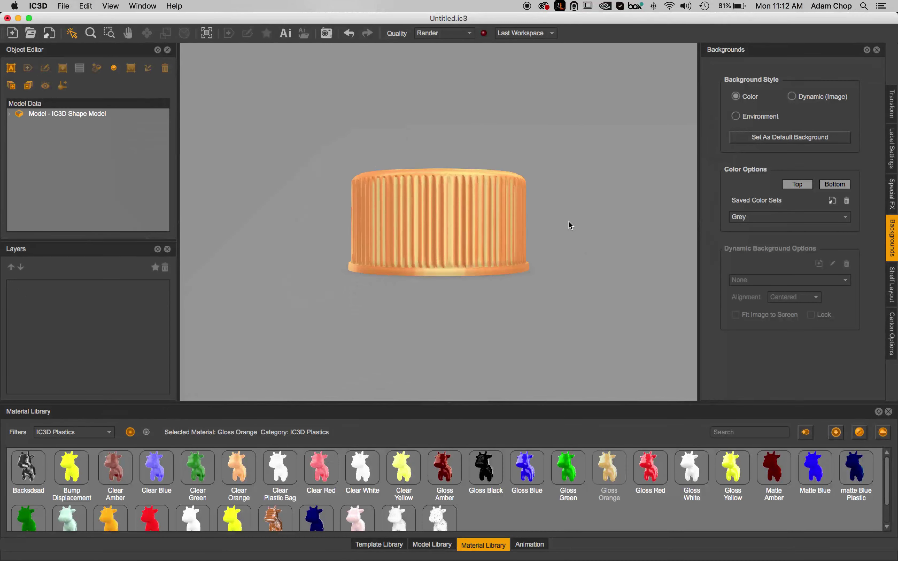
scroll(318, 259, "down", 3)
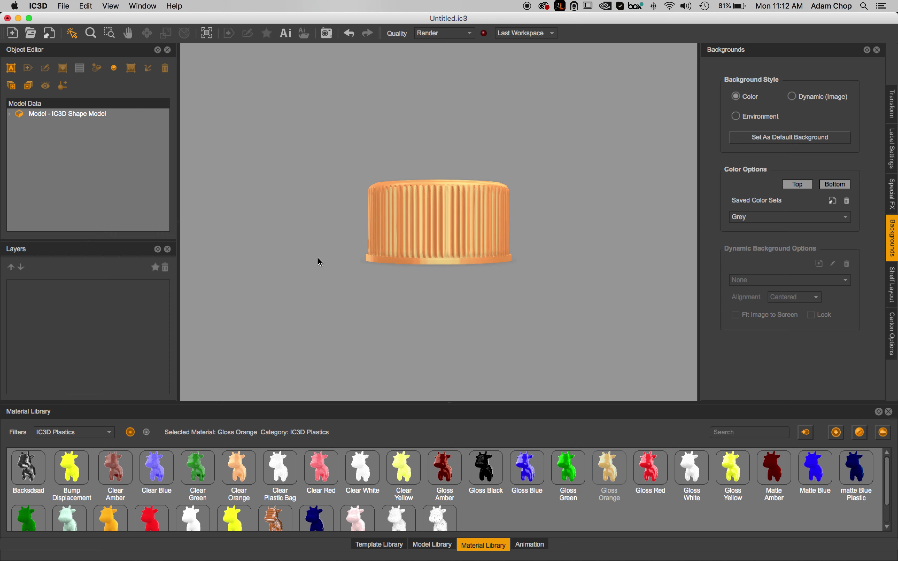
left_click_drag(366, 212, 391, 237)
left_click(392, 235)
scroll(390, 237, "up", 2)
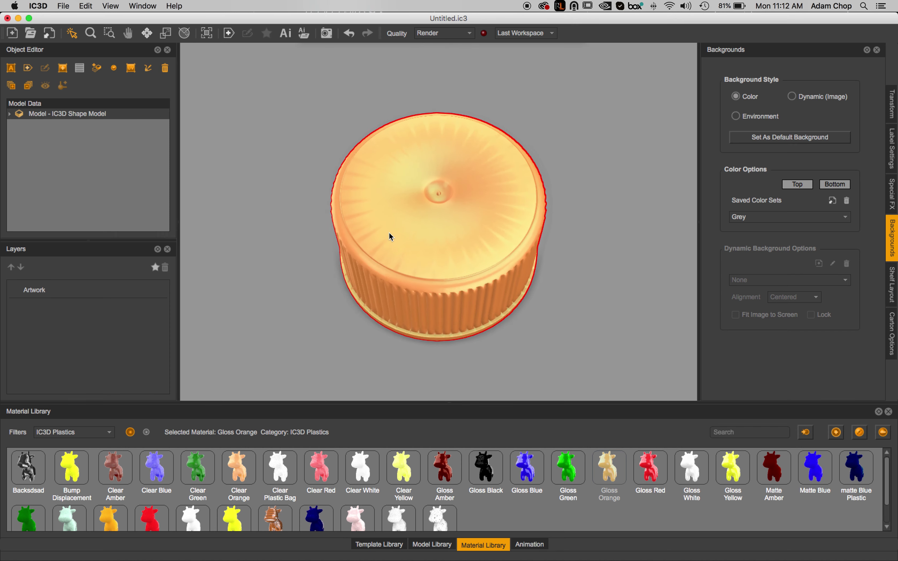
scroll(354, 262, "up", 2)
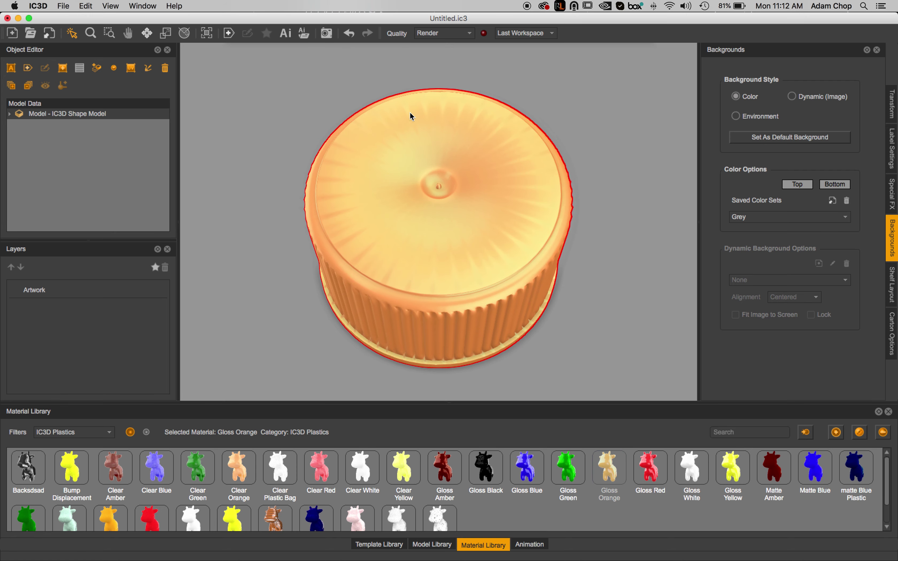
Swap the render views and start a preview render of the orange cap with 32 samples.
left_click(110, 4)
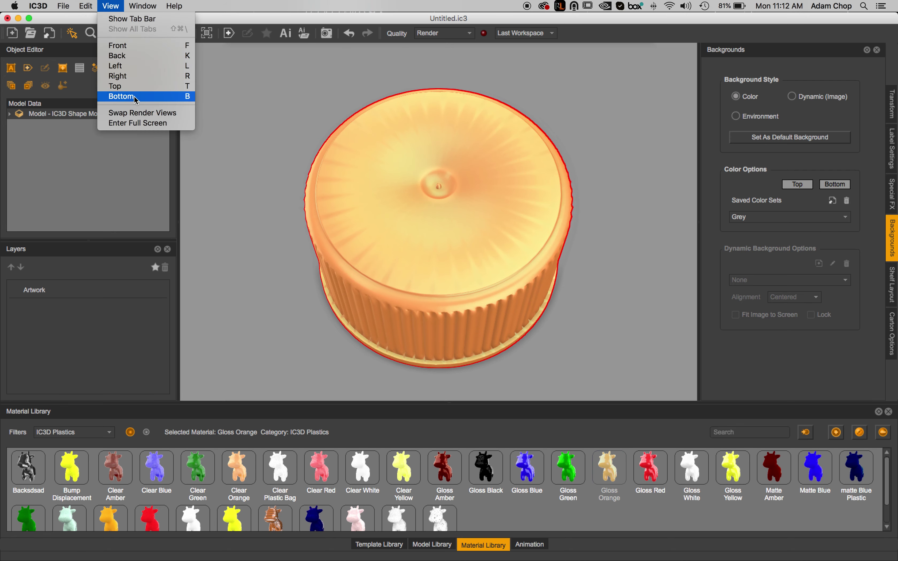
left_click(137, 112)
left_click(110, 5)
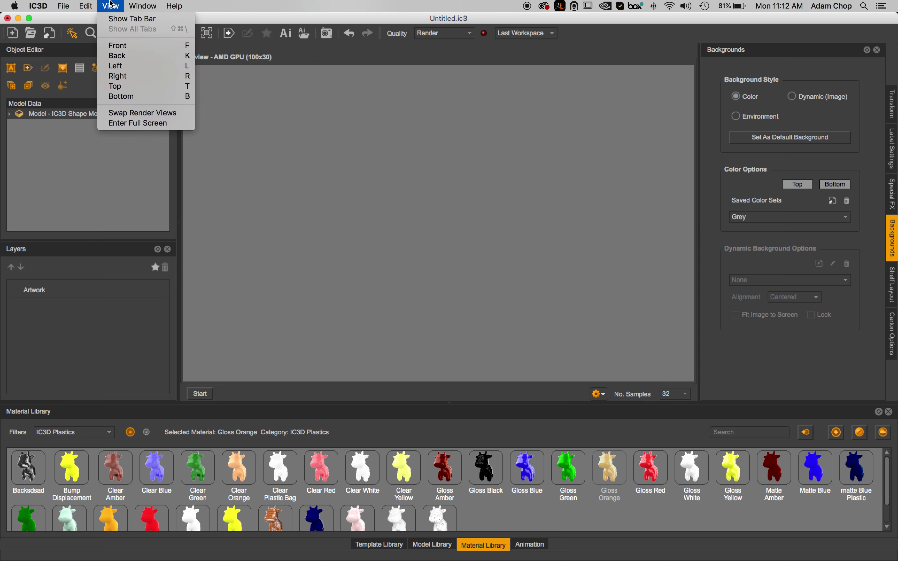
left_click(276, 225)
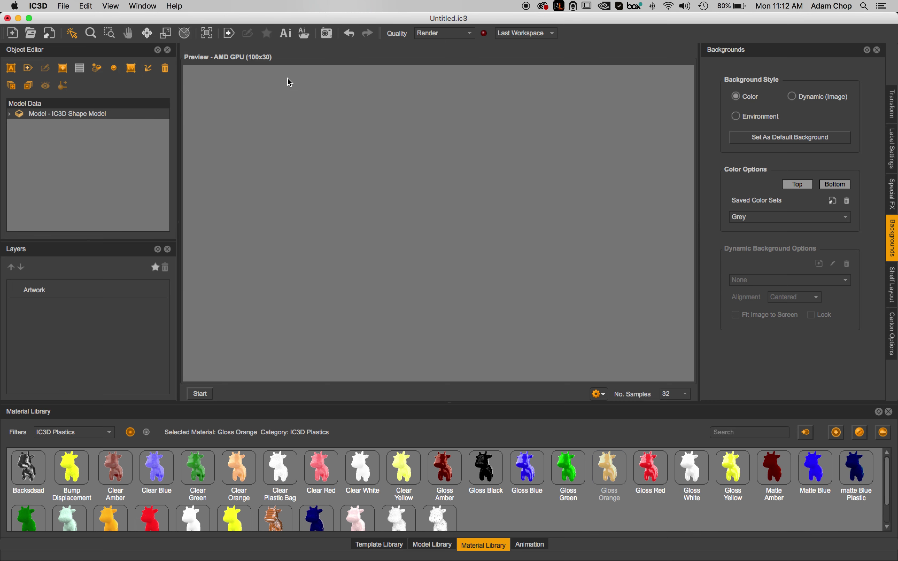
left_click(206, 396)
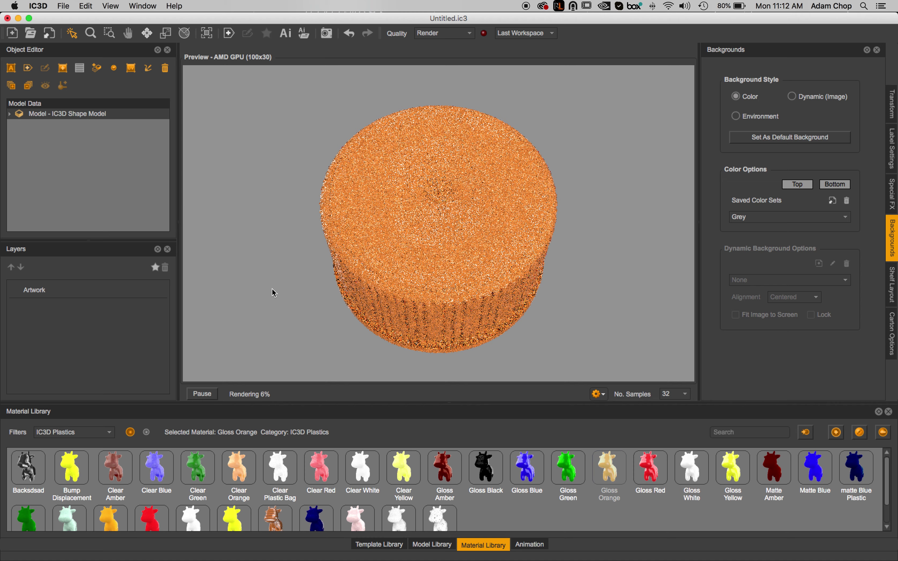
scroll(274, 293, "up", 1)
scroll(272, 289, "down", 5)
left_click_drag(272, 289, 307, 255)
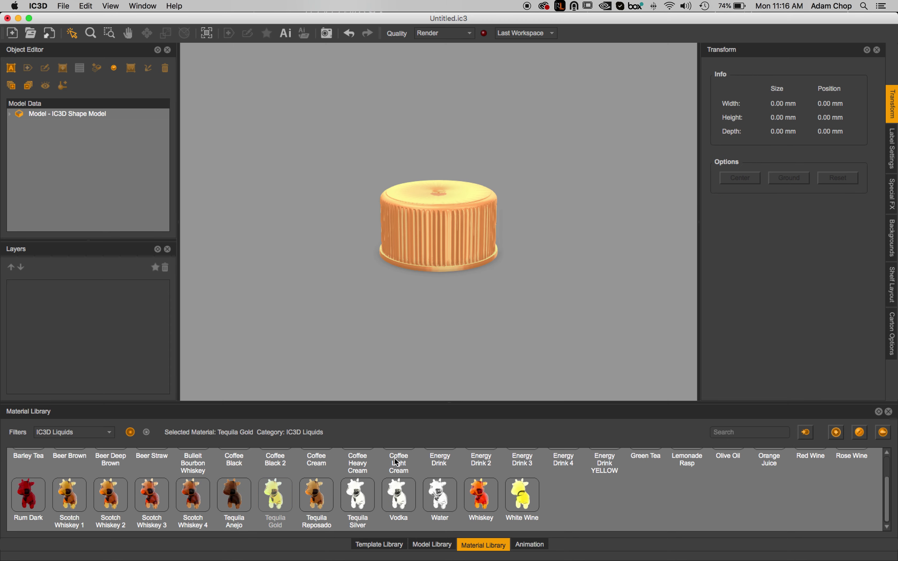
Add the Boston Round Bottle from the Jars and Containers models to the scene.
scroll(390, 471, "up", 2)
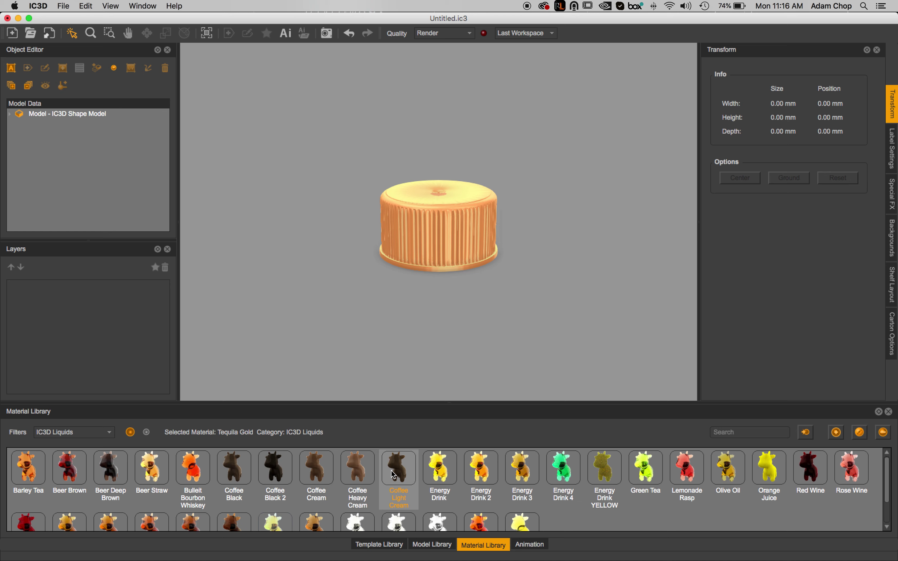
left_click(386, 545)
left_click(467, 245)
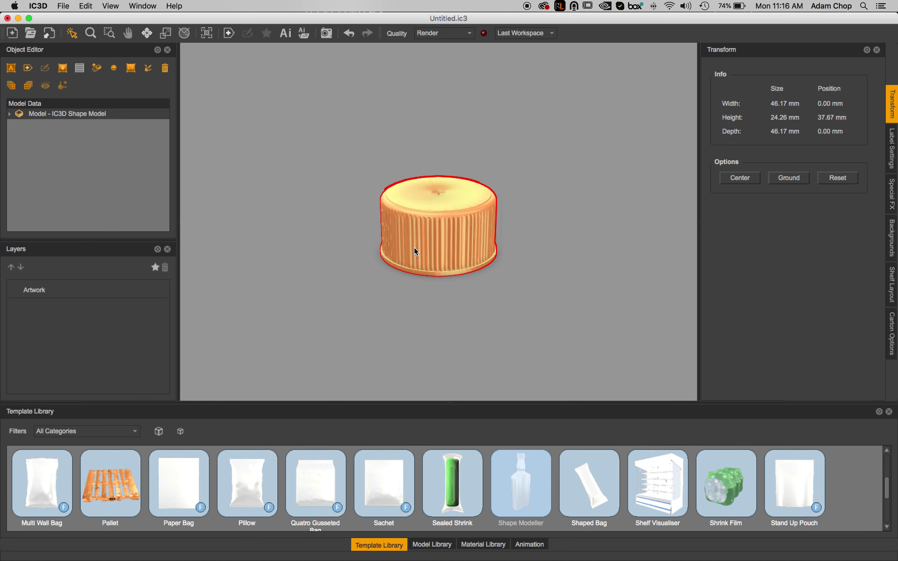
left_click_drag(427, 246, 475, 301)
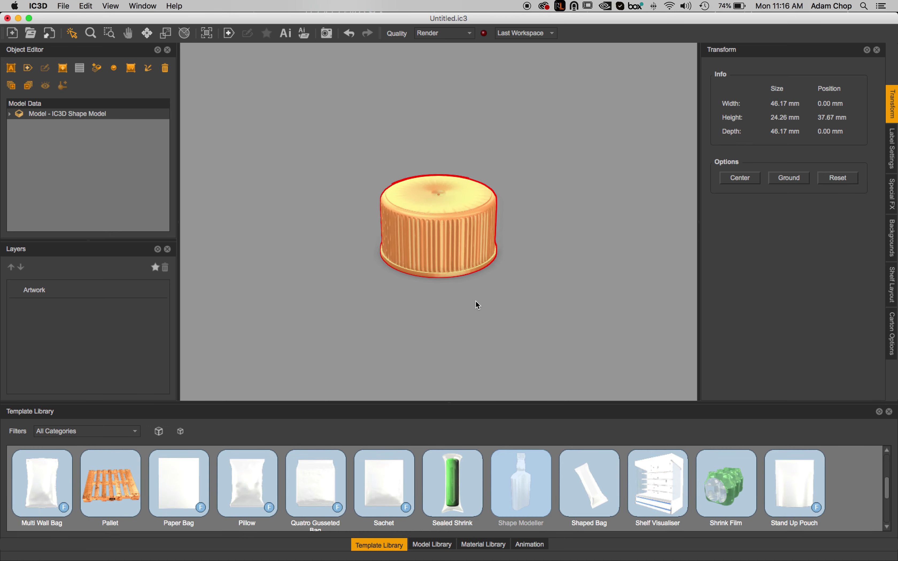
left_click(475, 301)
left_click(451, 549)
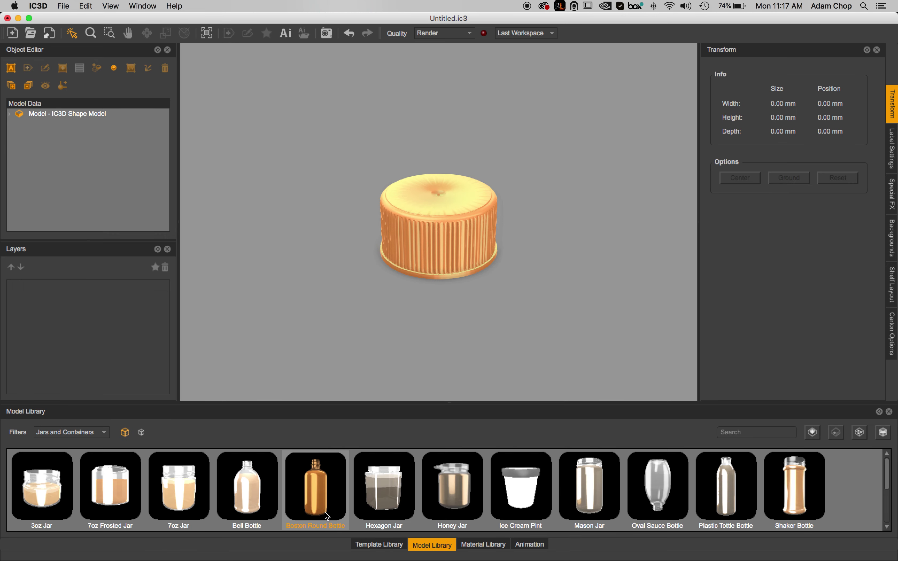
left_click(315, 493)
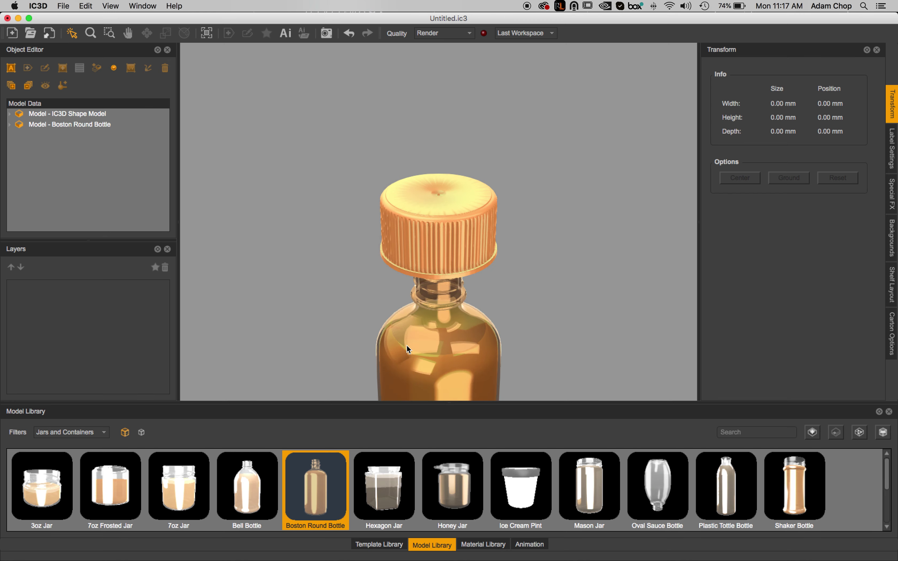
Scale the cap uniformly to 58 percent in width, height and depth.
left_click_drag(407, 345, 408, 321)
right_click_drag(428, 303, 423, 273)
left_click_drag(413, 86, 395, 107)
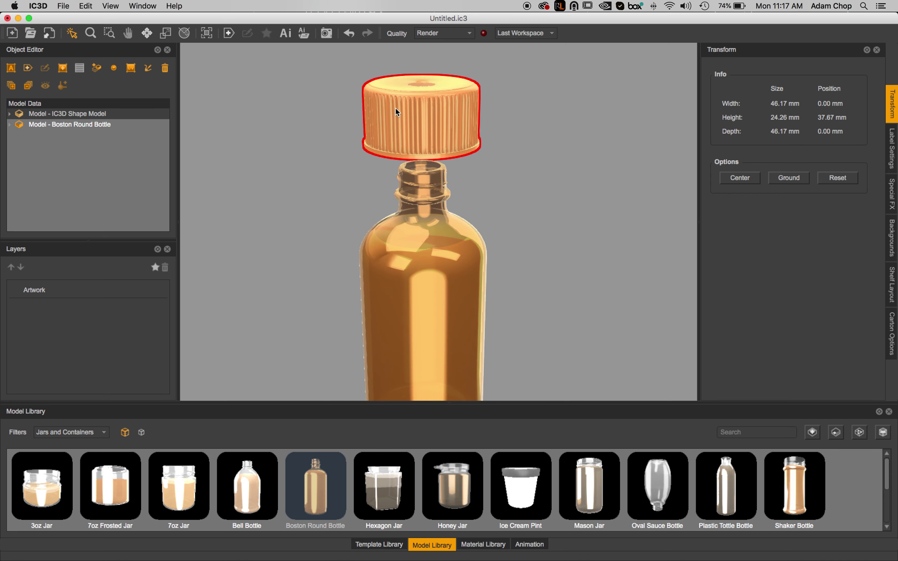
left_click(166, 33)
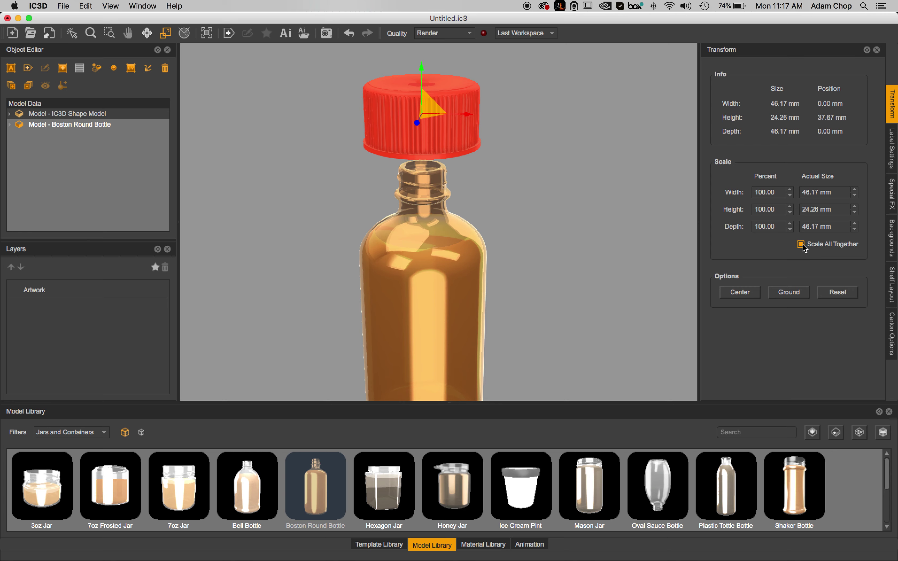
left_click(790, 213)
left_click(790, 213)
left_click(790, 213)
left_click(790, 213)
left_click(790, 213)
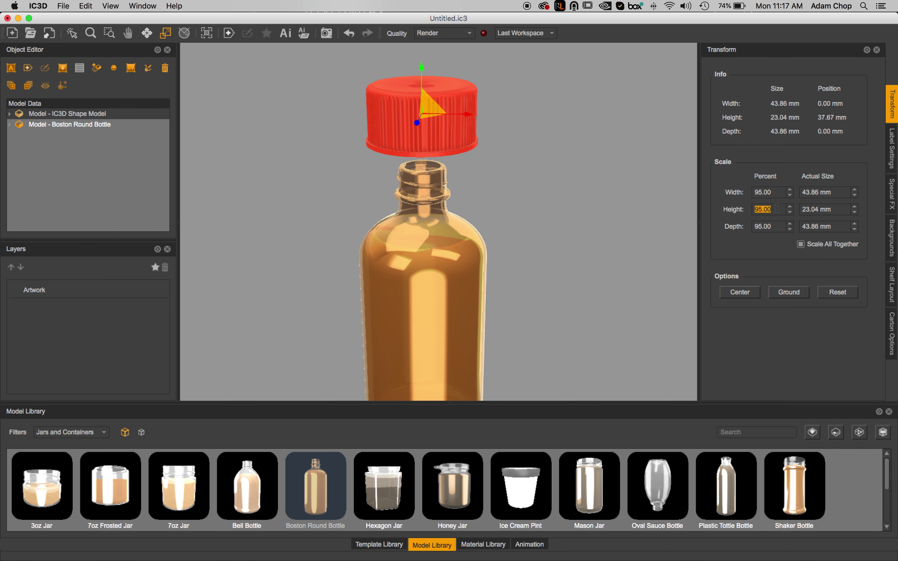
scroll(777, 208, "down", 15)
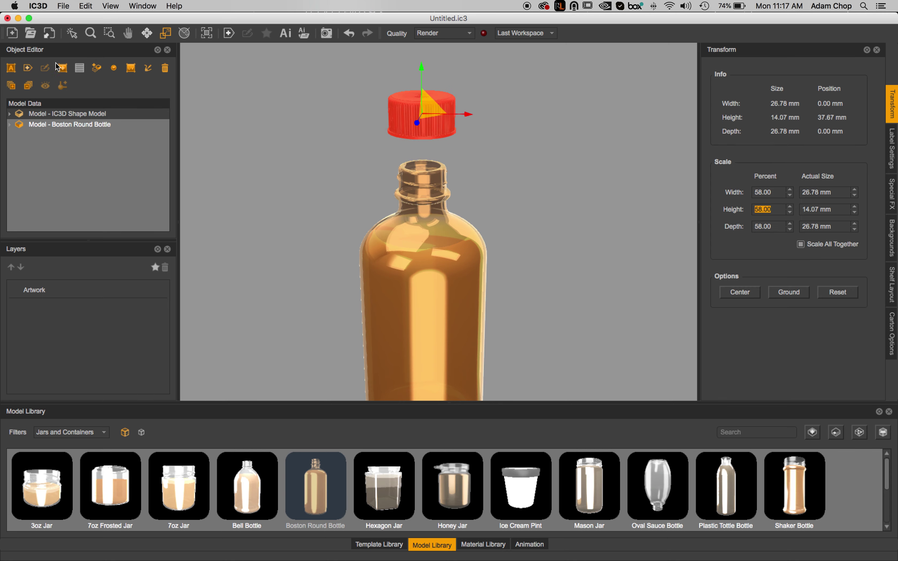
Move the cap straight down onto the bottle neck, to a vertical position of about 12.6 mm.
left_click(147, 34)
left_click_drag(422, 72, 423, 128)
left_click(464, 128)
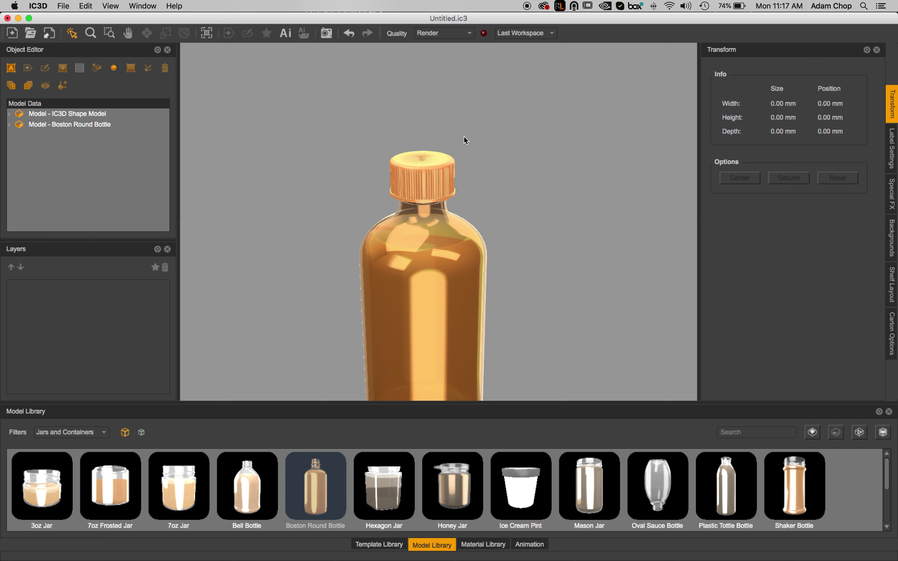
Scale the cap uniformly to 49 percent so that it fits the bottle neck.
left_click(426, 172)
left_click(167, 35)
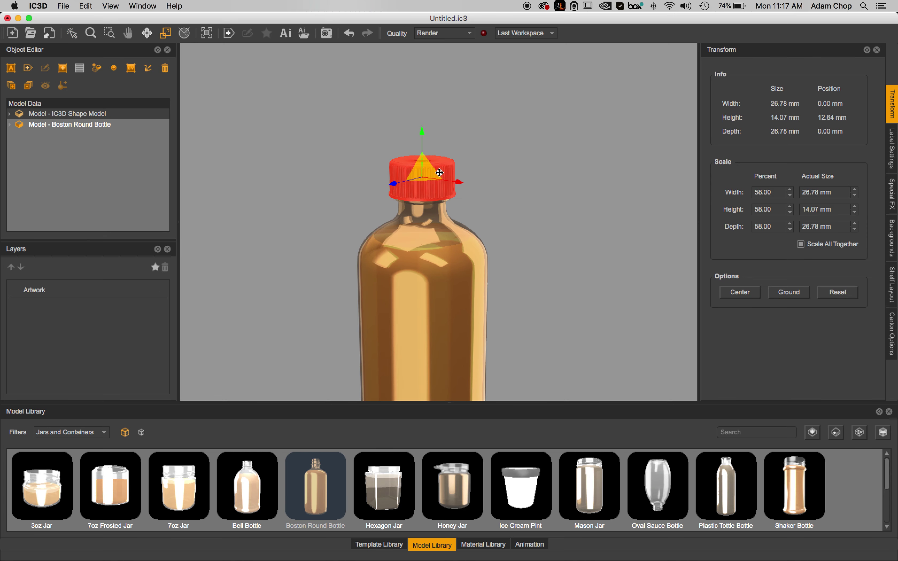
left_click(180, 30)
left_click(171, 31)
scroll(288, 114, "up", 5)
scroll(287, 115, "up", 10)
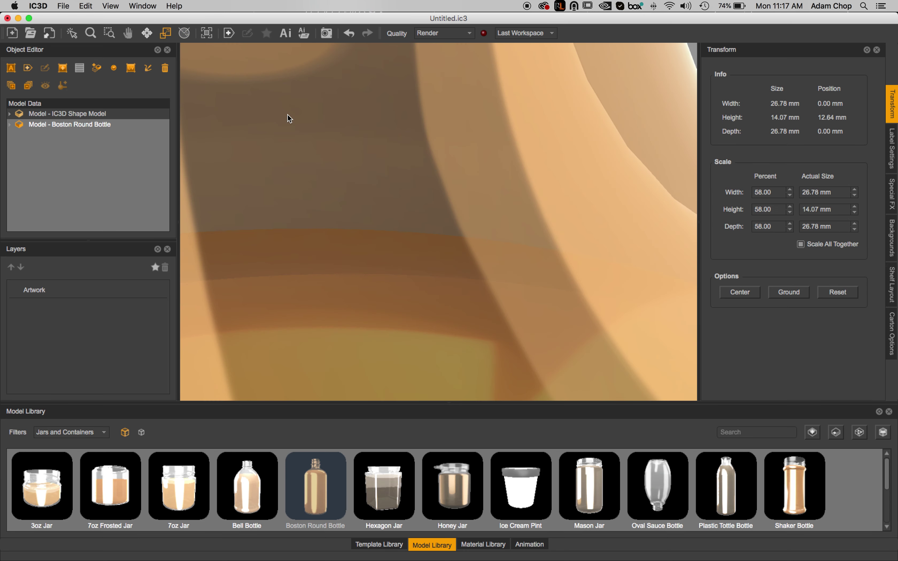
scroll(287, 115, "down", 10)
left_click(791, 212)
left_click(791, 212)
left_click(791, 212)
left_click(791, 212)
left_click(791, 212)
left_click(791, 213)
left_click(791, 212)
left_click(791, 212)
left_click(791, 212)
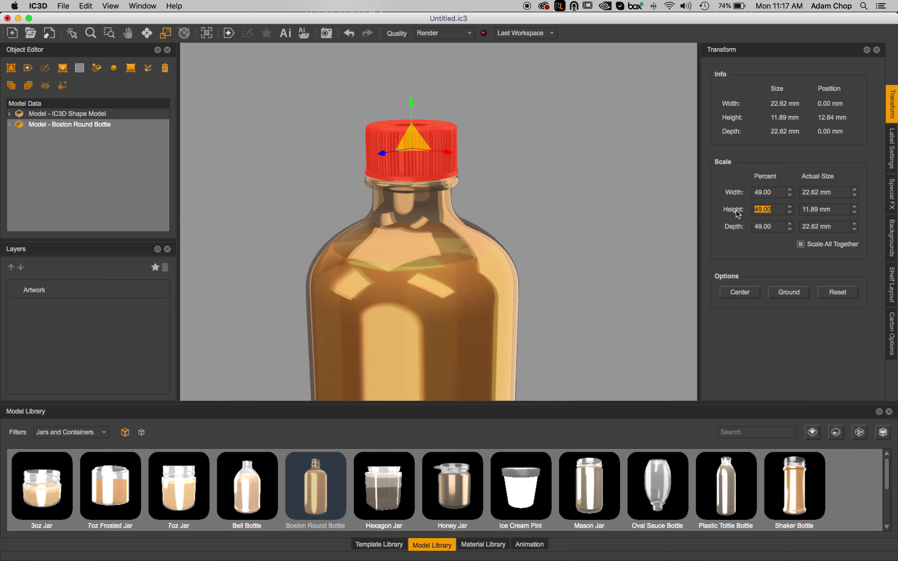
left_click(150, 36)
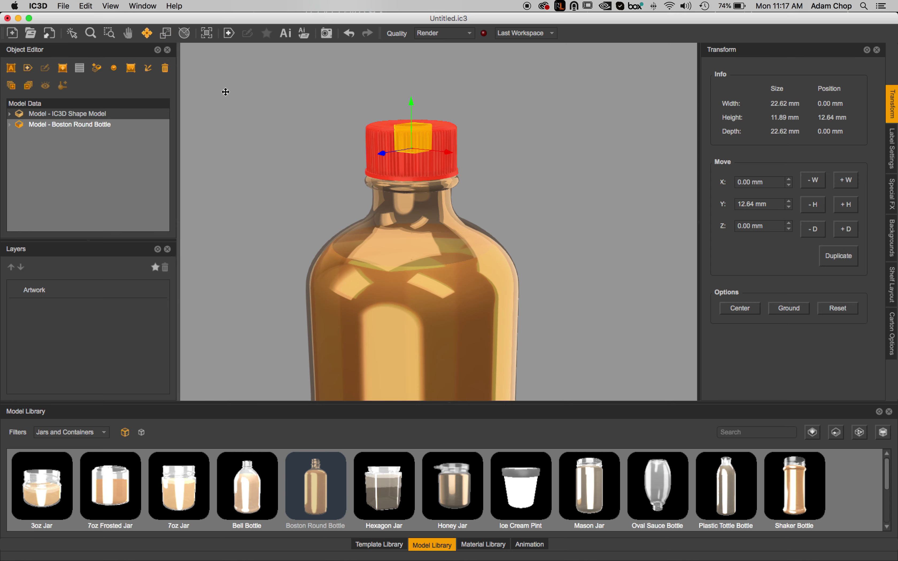
left_click(74, 34)
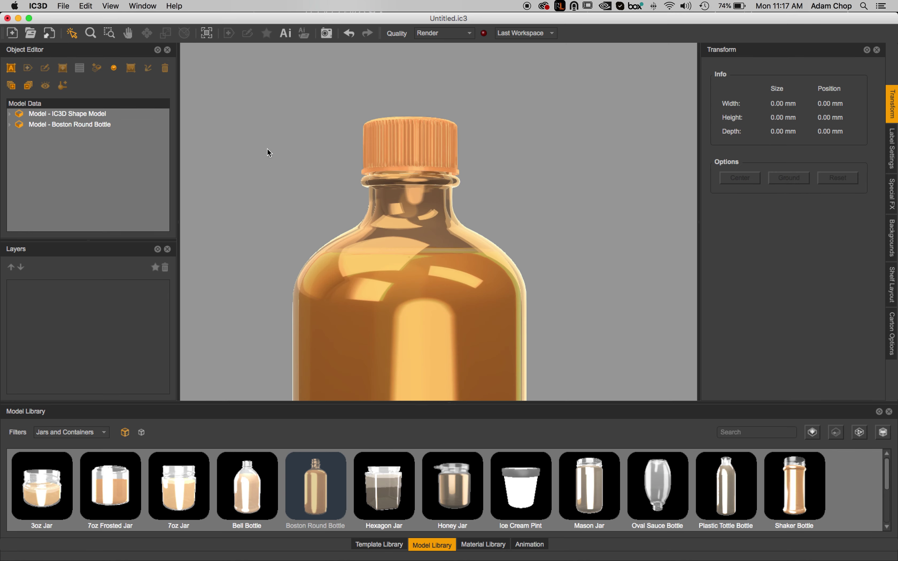
Inspect the whole capped bottle and review the cap's scale values and the bottle's size.
left_click_drag(303, 190, 302, 218)
middle_click_drag(315, 294, 322, 269)
scroll(330, 268, "down", 5)
scroll(320, 261, "up", 3)
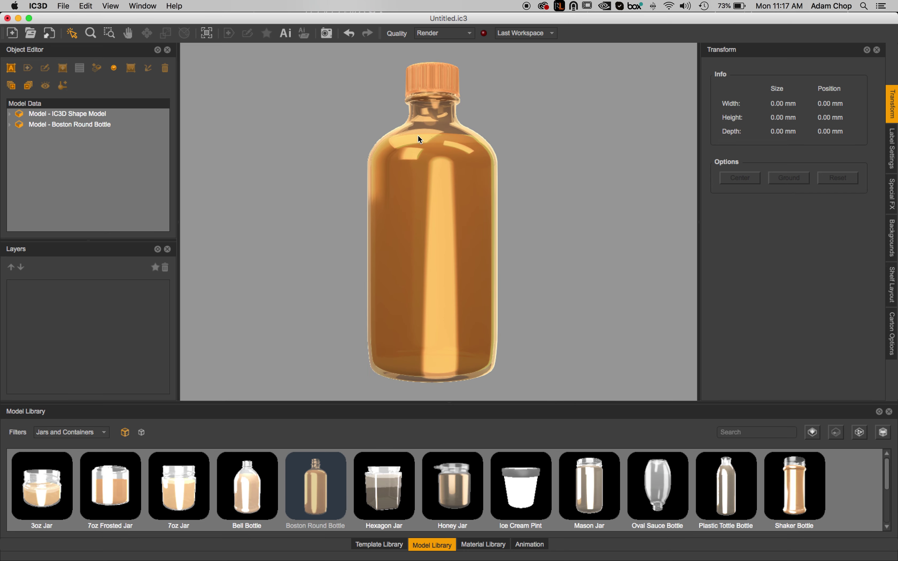
scroll(431, 120, "down", 1)
left_click(441, 90)
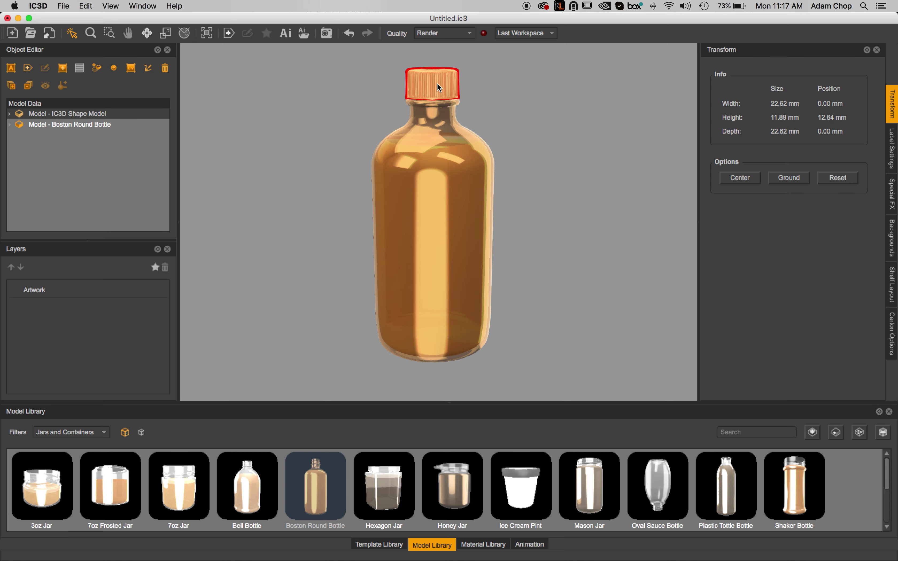
left_click(166, 34)
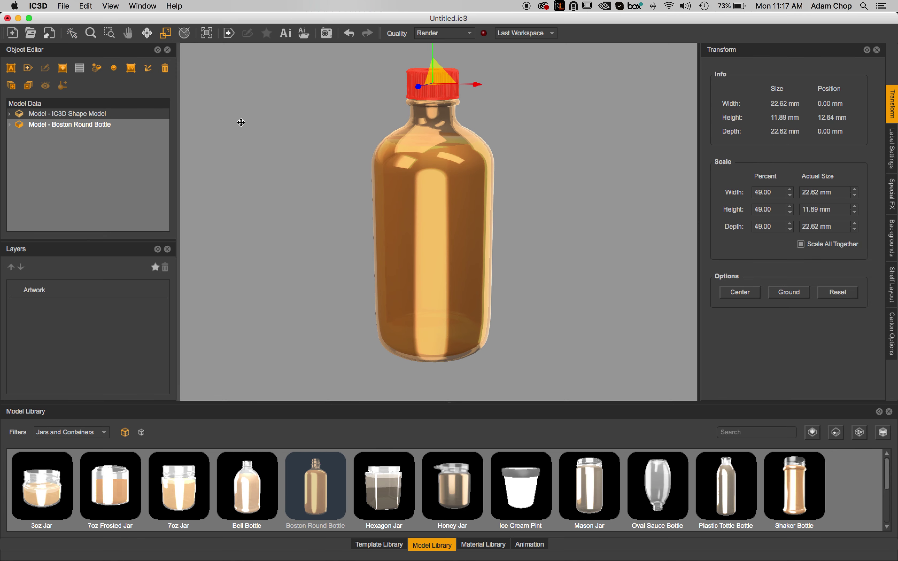
double_click(754, 210)
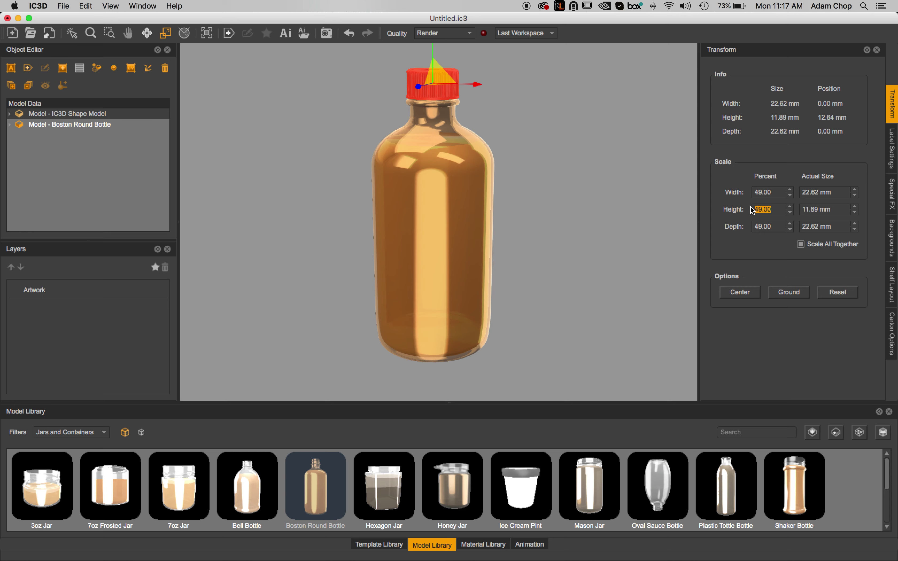
left_click(72, 34)
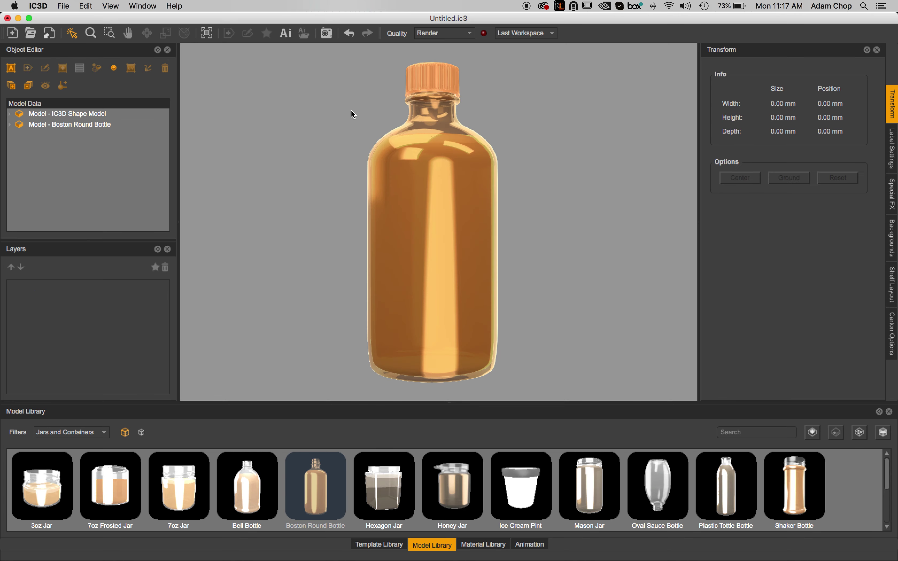
left_click(472, 144)
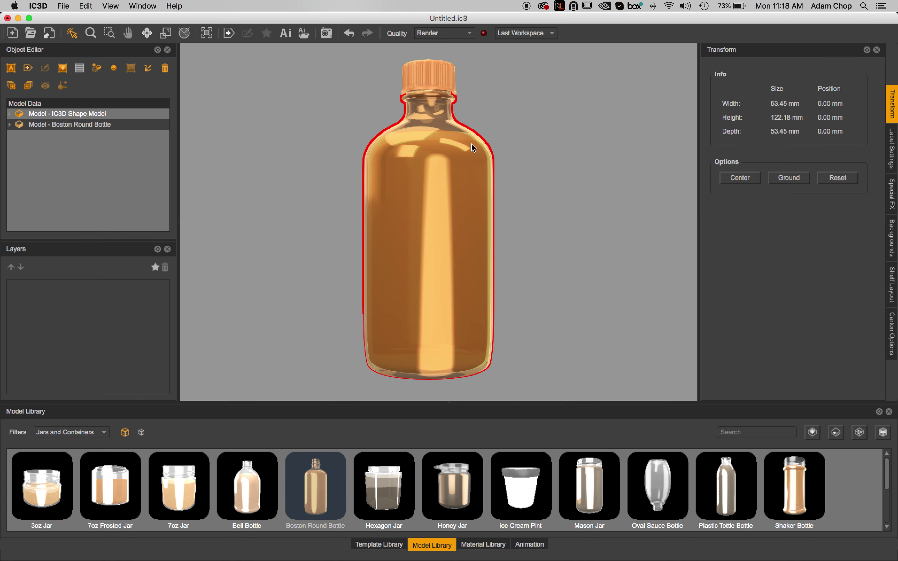
left_click(521, 147)
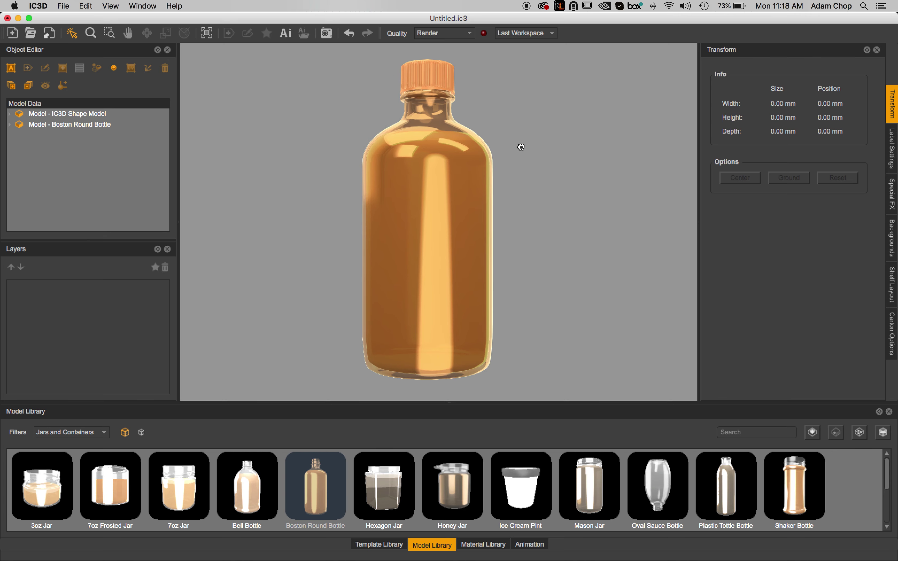
scroll(521, 148, "down", 3)
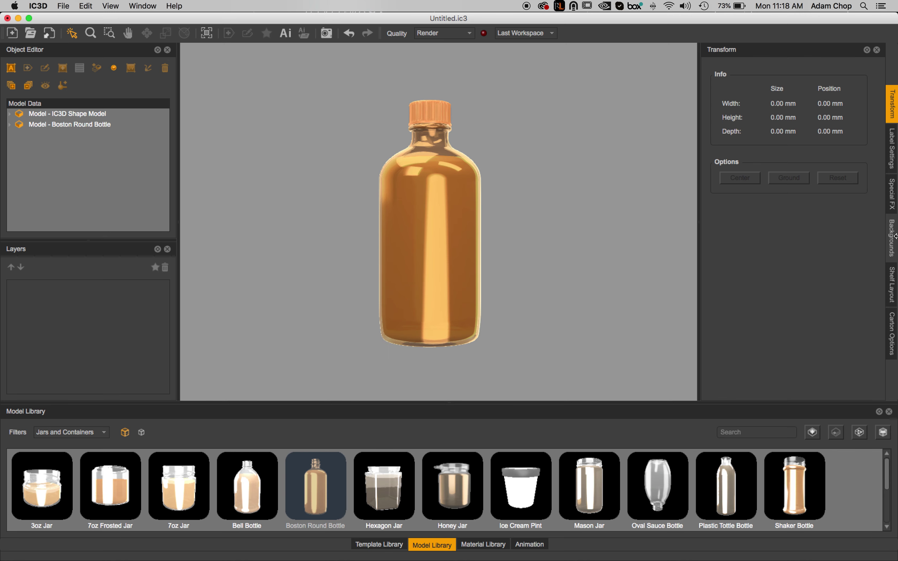
Turn on shadows for the scene in the special effects settings.
left_click(893, 194)
left_click(732, 262)
left_click(736, 279)
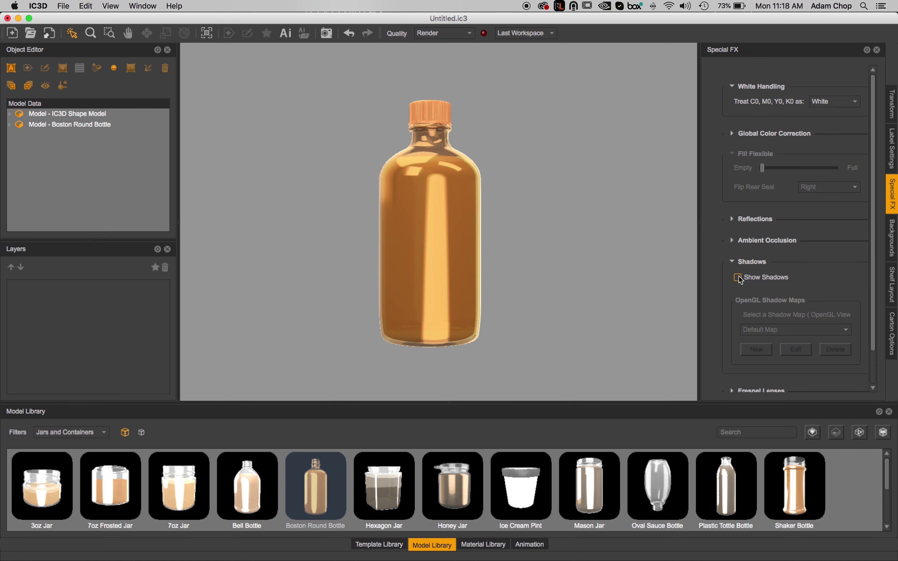
left_click(733, 262)
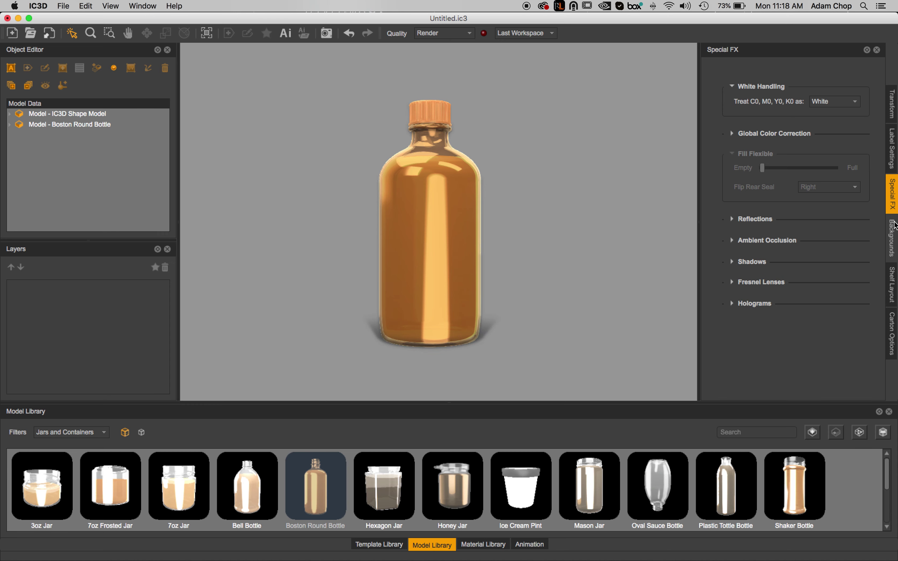
Set the scene background to the saved White color set.
left_click(891, 236)
left_click(750, 217)
scroll(753, 279, "down", 4)
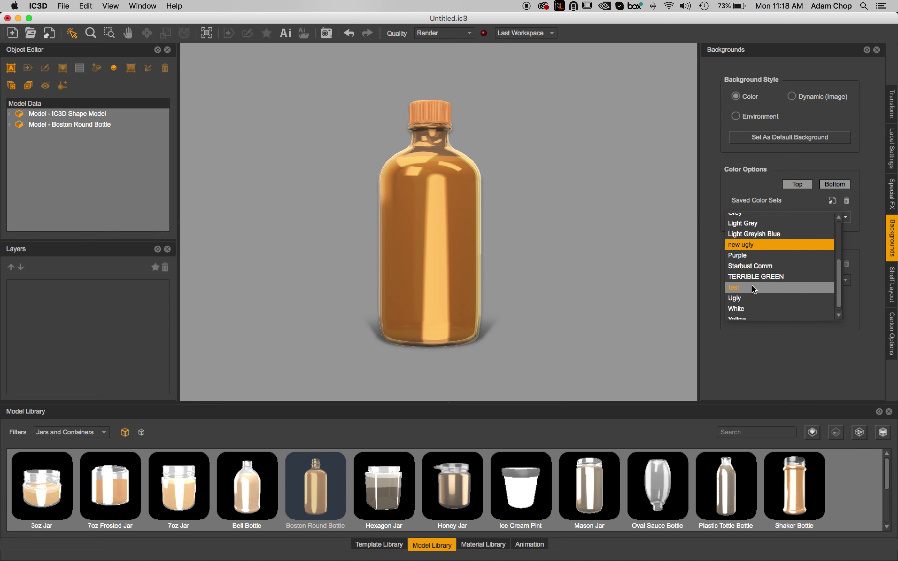
left_click(752, 305)
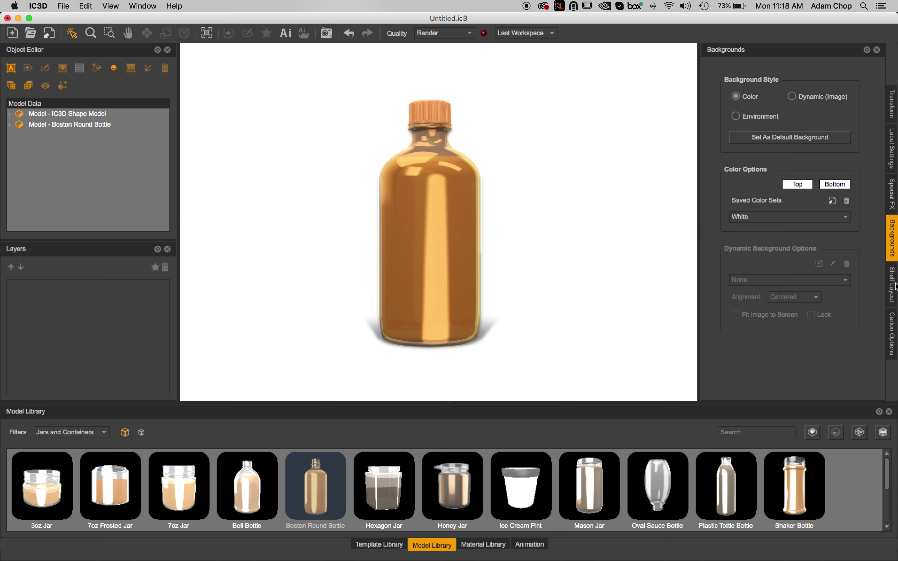
Swap the render views and start a preview render of the capped bottle on the white background.
left_click(474, 177)
left_click(472, 173)
left_click(114, 5)
left_click(128, 112)
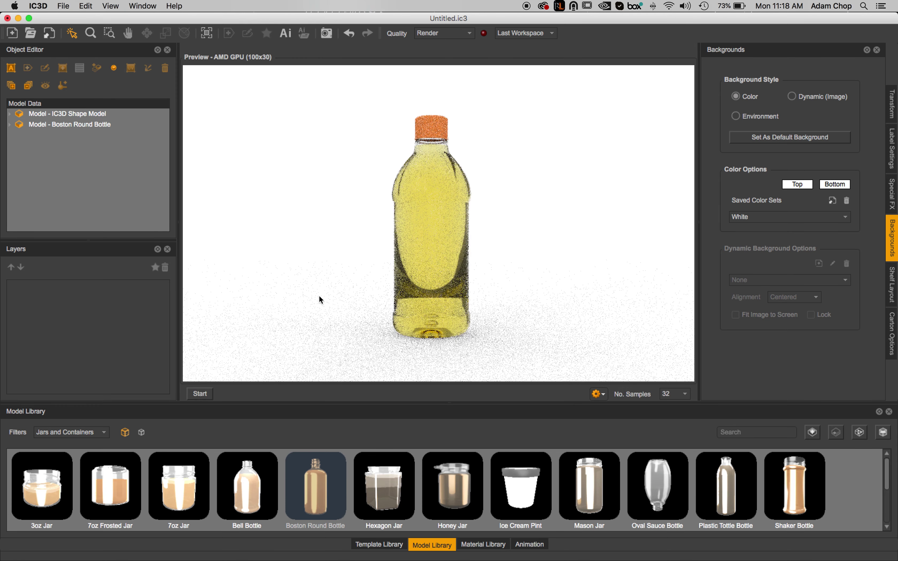
left_click(202, 394)
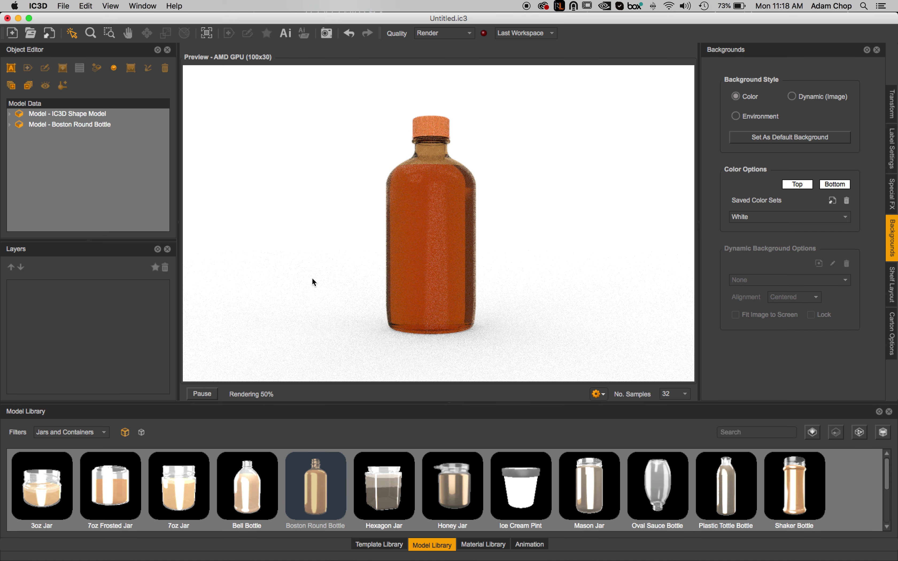
Adjust the preview camera slightly, pause the render and swap back to the real-time view.
mouse_move(318, 281)
left_mouse_down()
mouse_move(321, 289)
mouse_move(330, 273)
left_mouse_up()
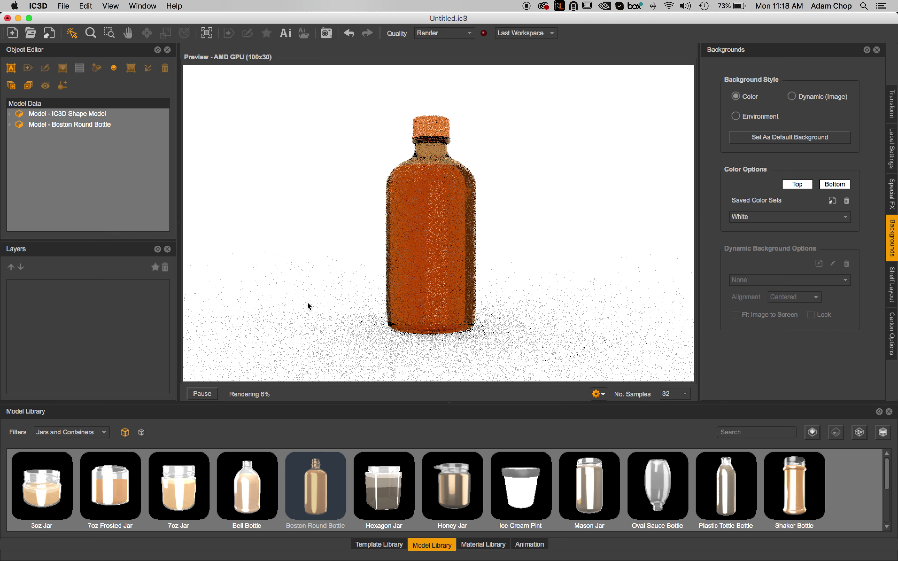
left_click(203, 394)
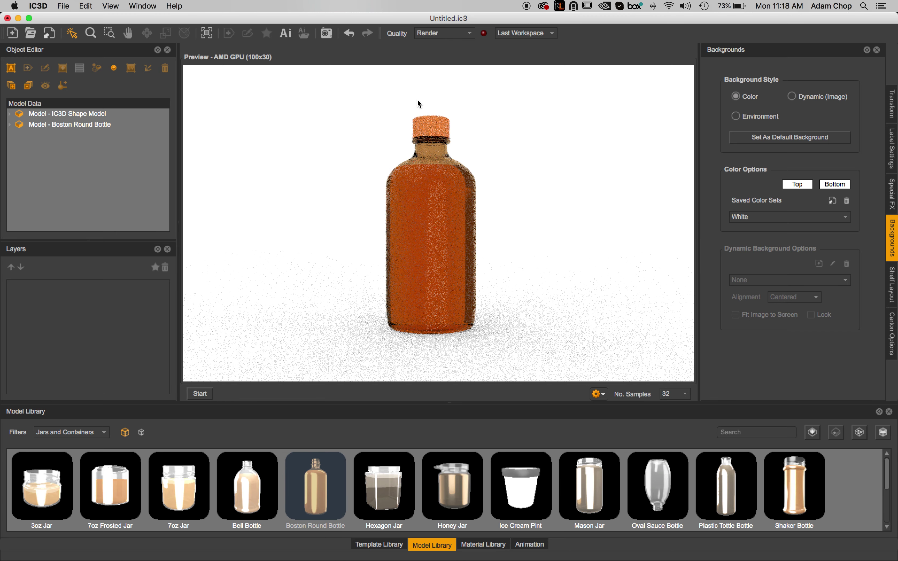
left_click(110, 5)
left_click(139, 113)
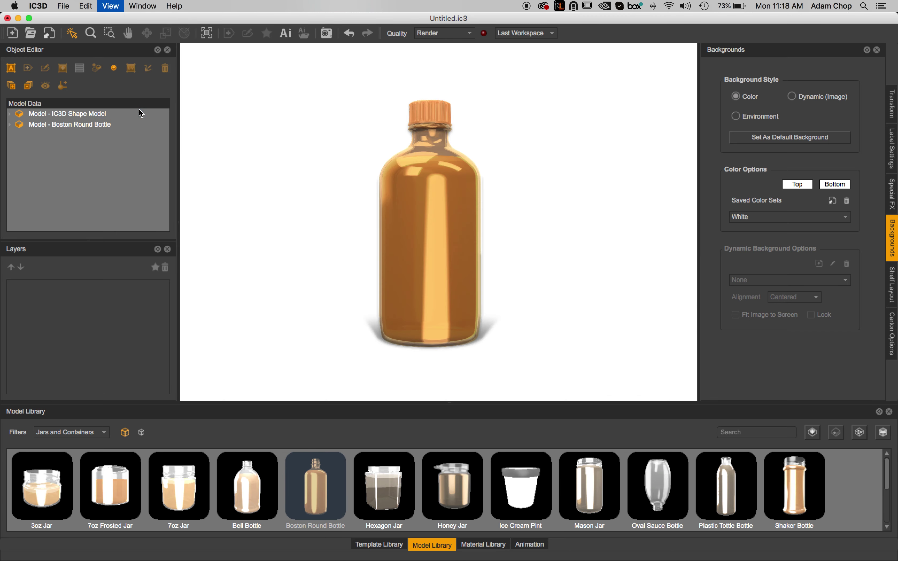
Select the cap on the bottle.
left_click(432, 114)
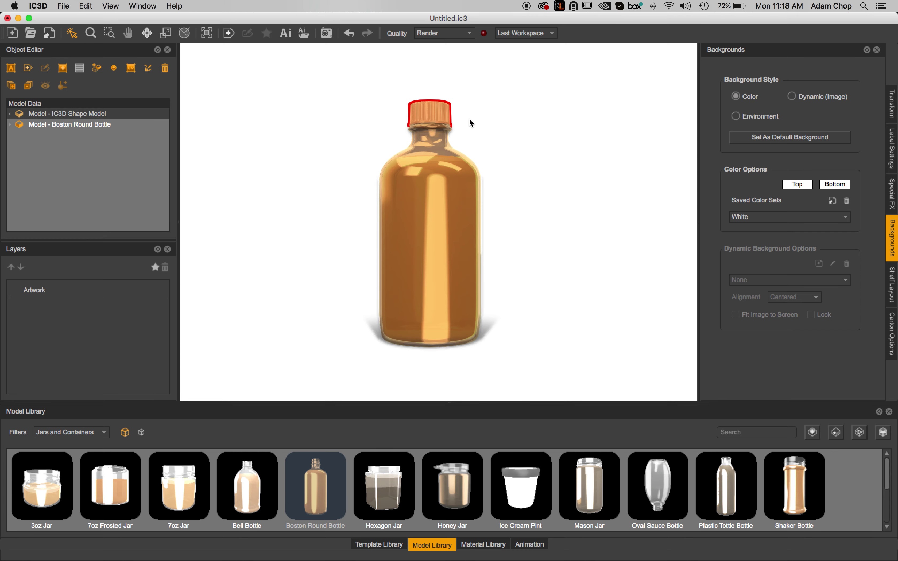